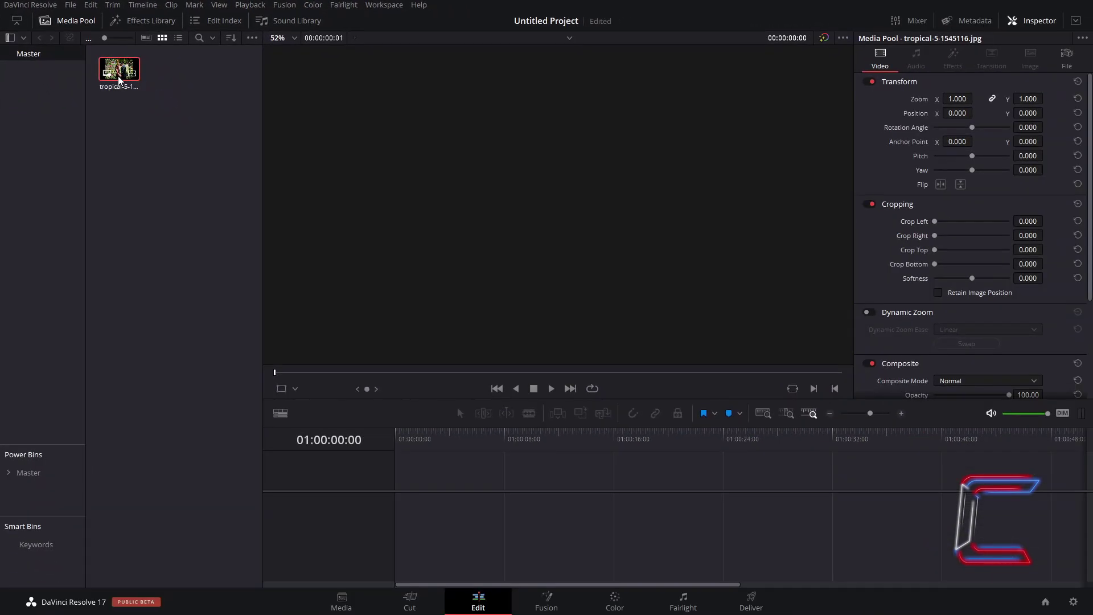
Place tropical-5-1545116.jpg at the start of the timeline and open the clip in the Fusion page
drag(120, 80, 402, 485)
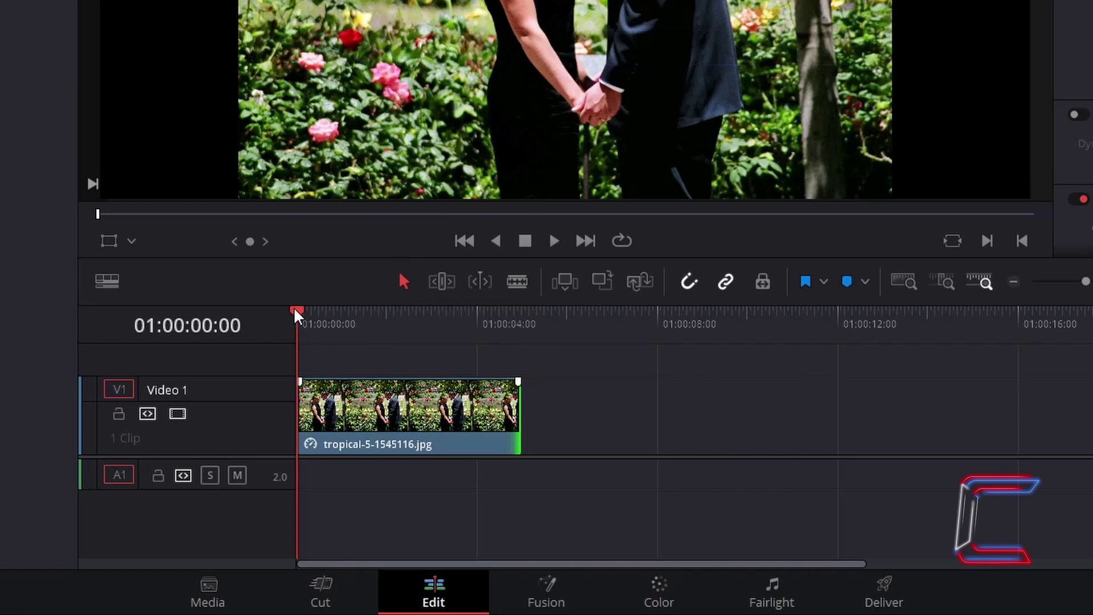
mouse_move(299, 313)
mouse_down()
mouse_move(391, 356)
mouse_move(511, 364)
mouse_up()
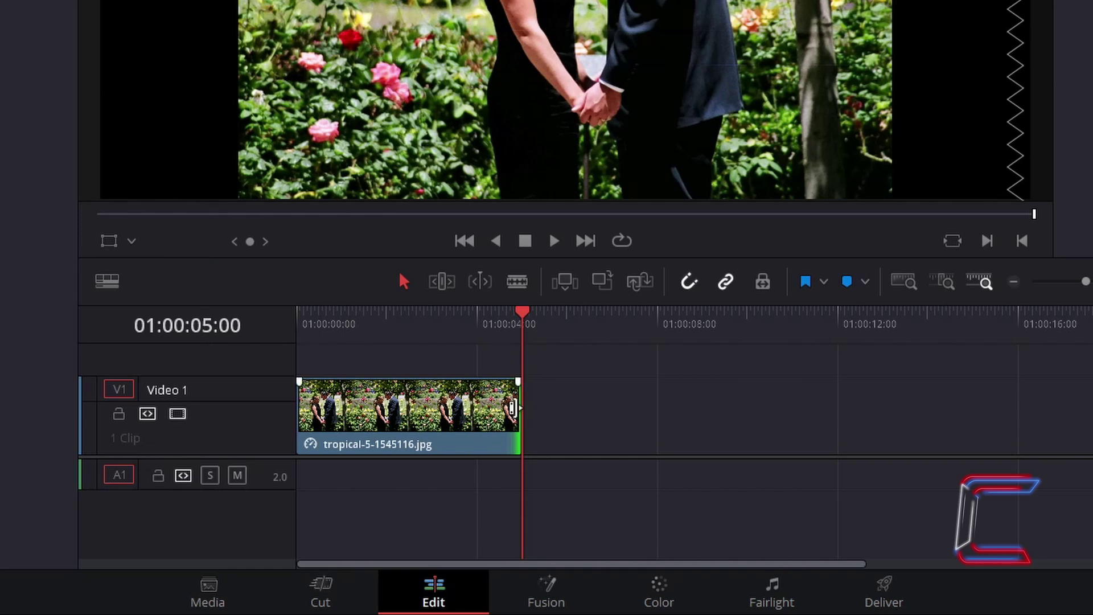
mouse_move(513, 407)
mouse_down()
mouse_move(756, 444)
mouse_move(378, 366)
mouse_move(762, 432)
mouse_move(521, 414)
mouse_up()
right_click(438, 416)
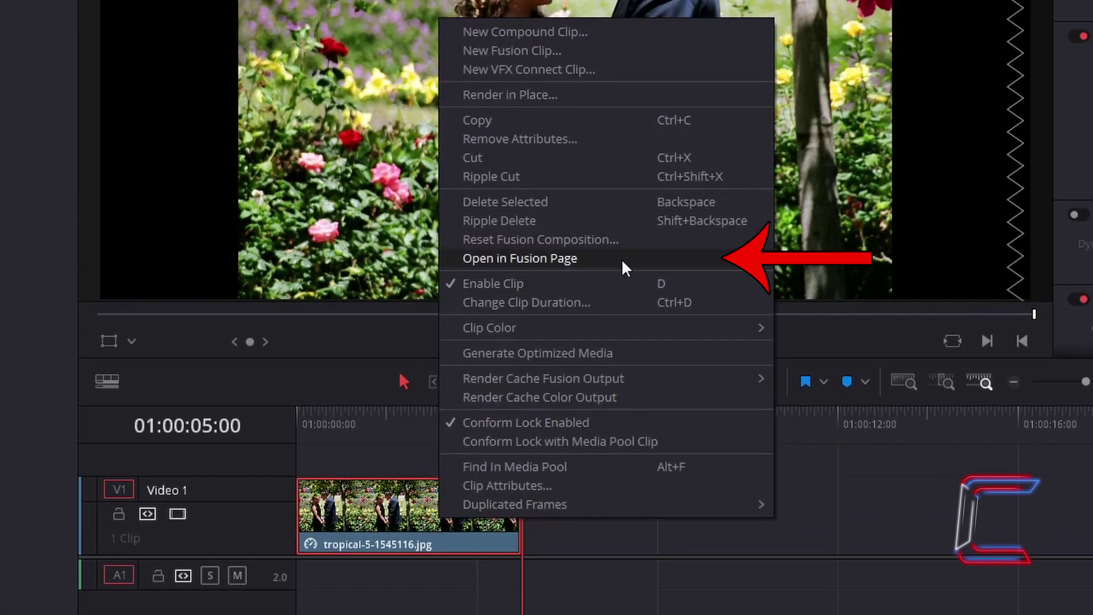
click(623, 260)
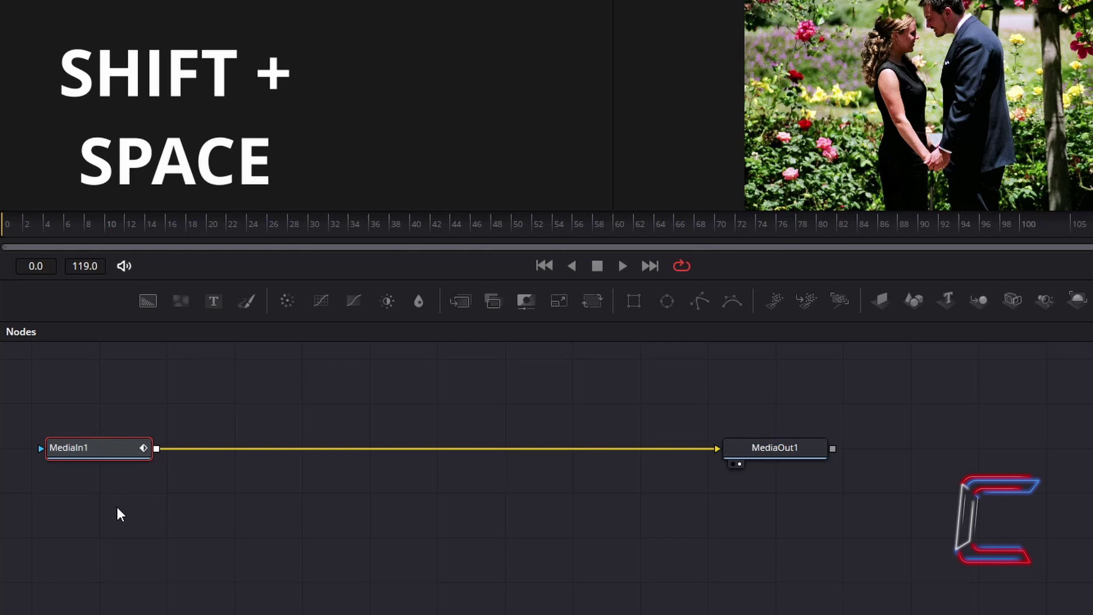
Add a Transform (Xf) node between MediaIn1 and MediaOut1, and arrange the three nodes close together in a row
key(shift+space)
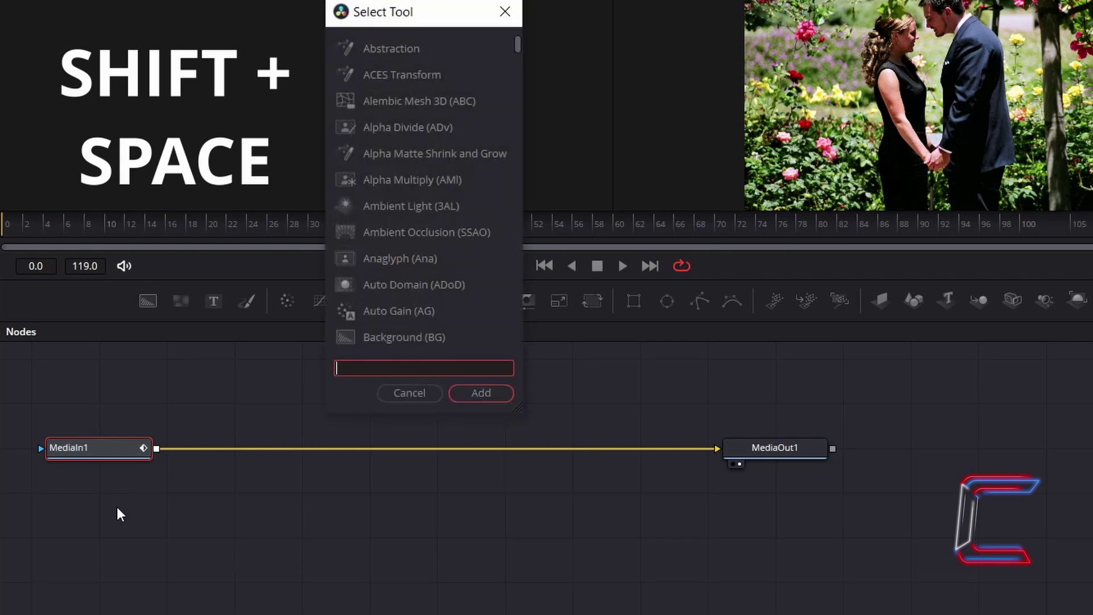
text(Transform)
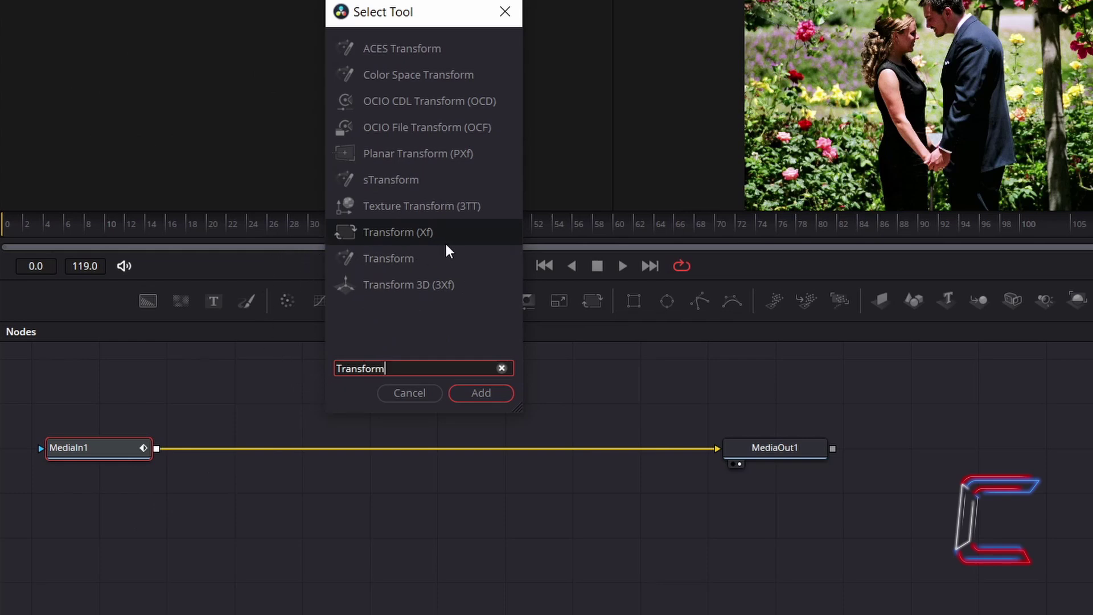
key(ctrl+a)
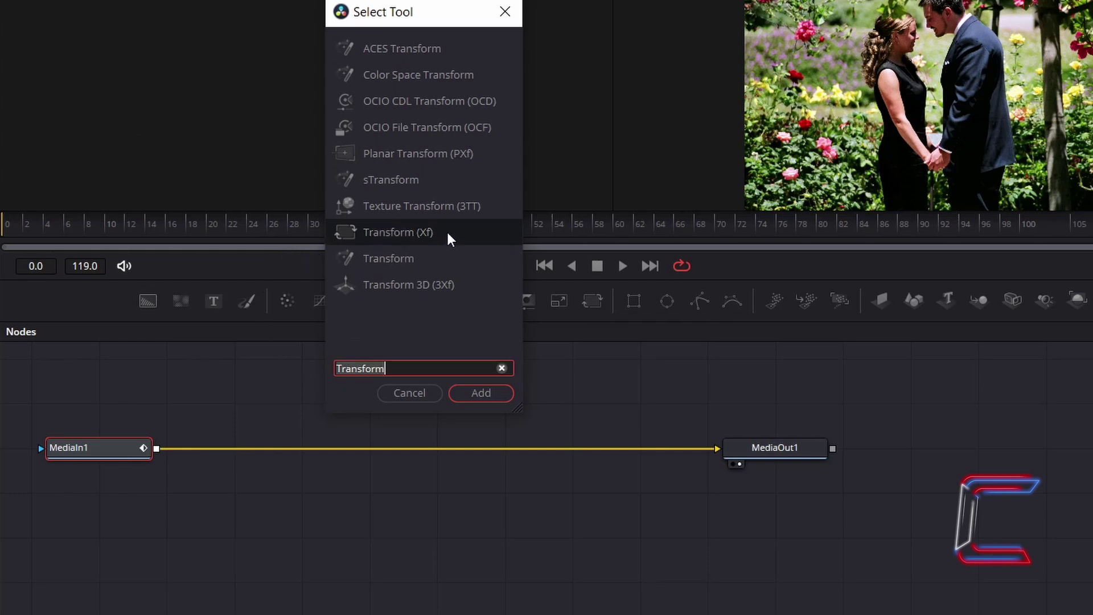
click(504, 395)
drag(282, 458, 662, 450)
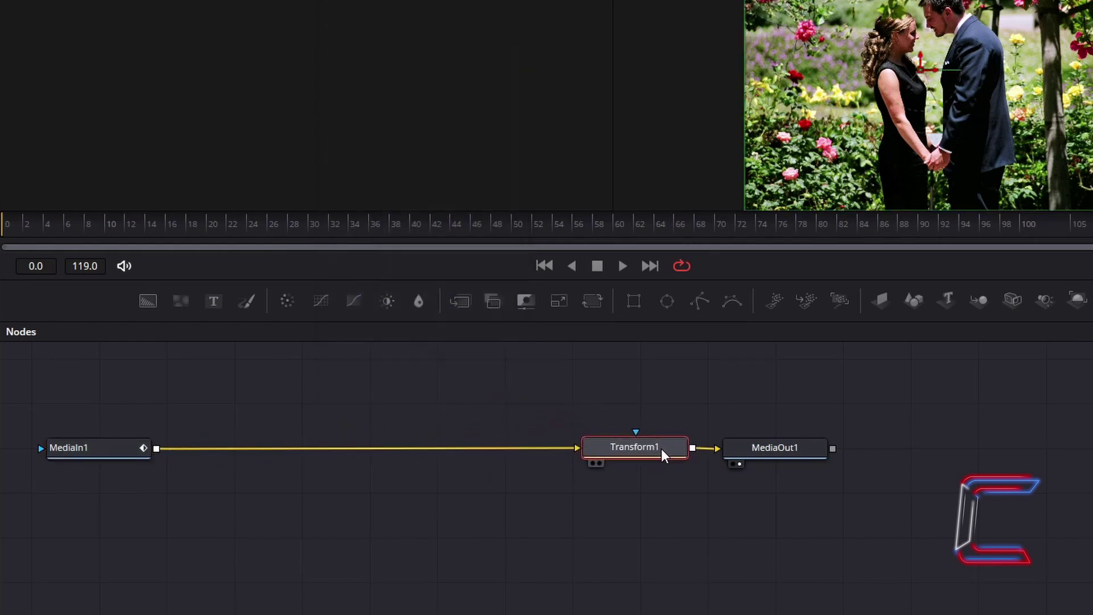
drag(128, 454, 520, 456)
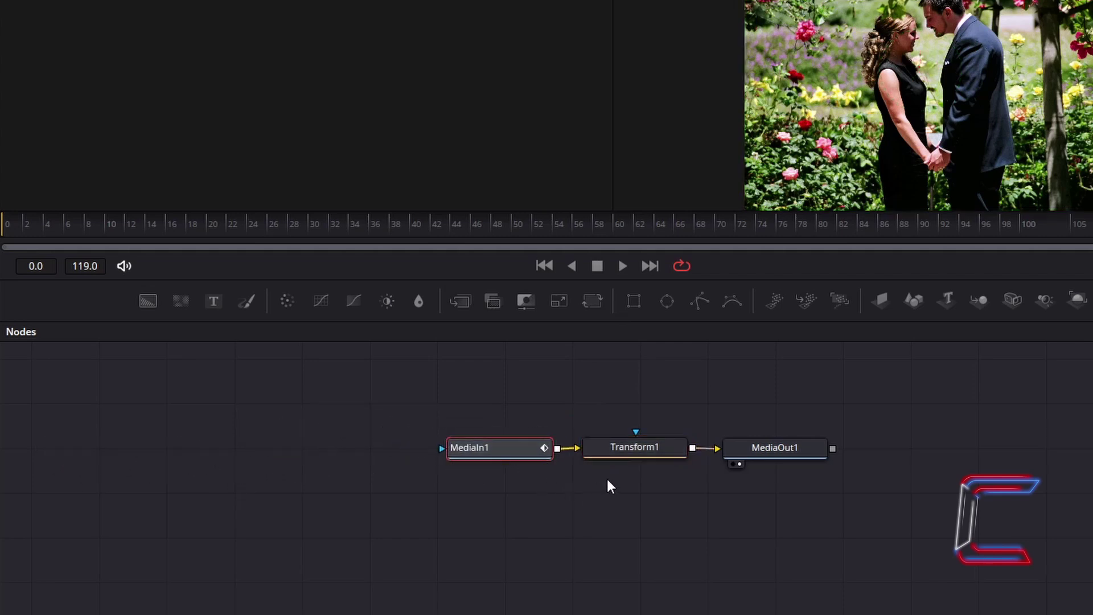
Try shifting the image with Transform1's Center at X 0.313 and Y 0.482, and reset the node to its defaults
click(679, 449)
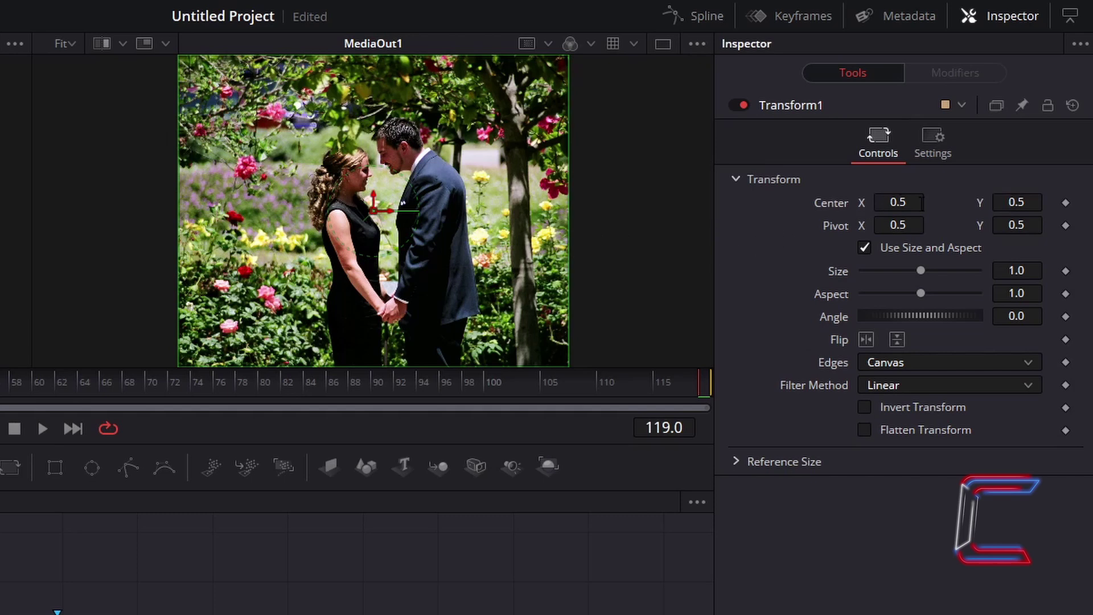
drag(923, 202, 914, 203)
drag(1026, 201, 1028, 203)
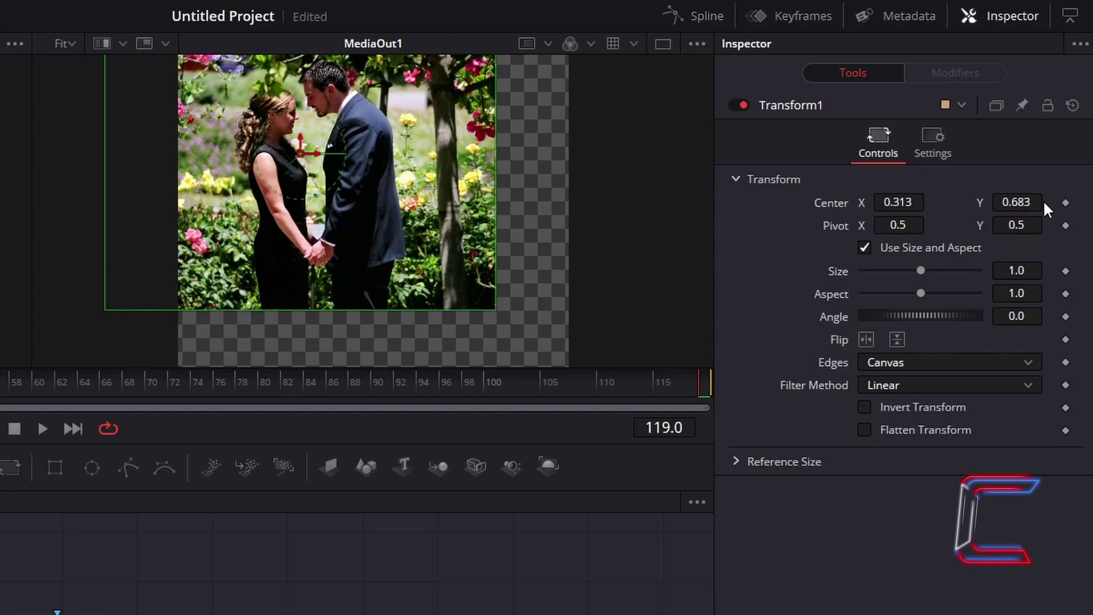
drag(1040, 202, 1025, 202)
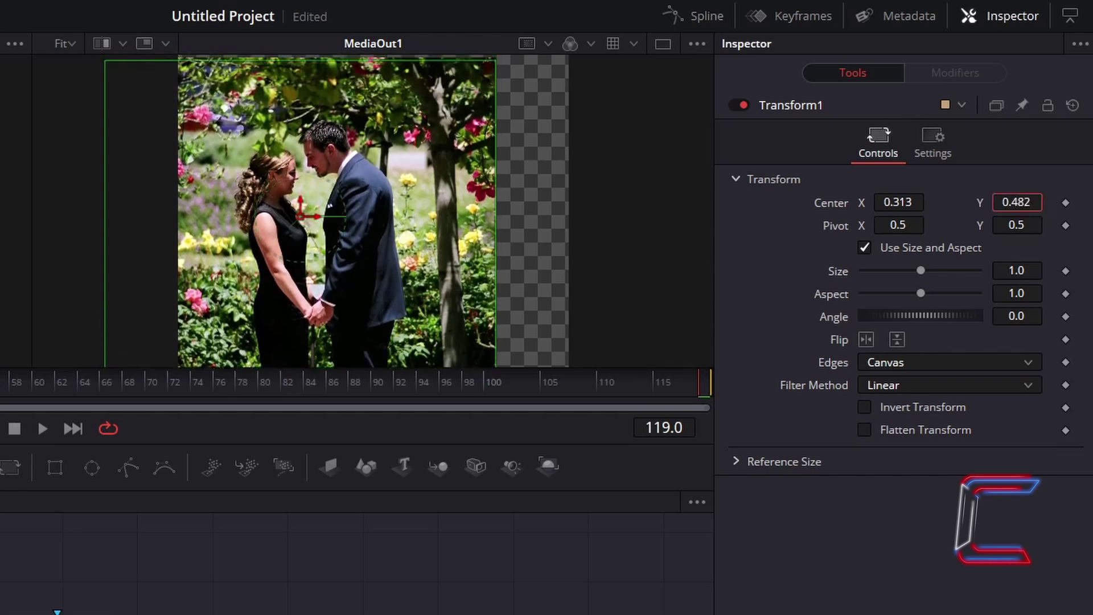
click(1073, 105)
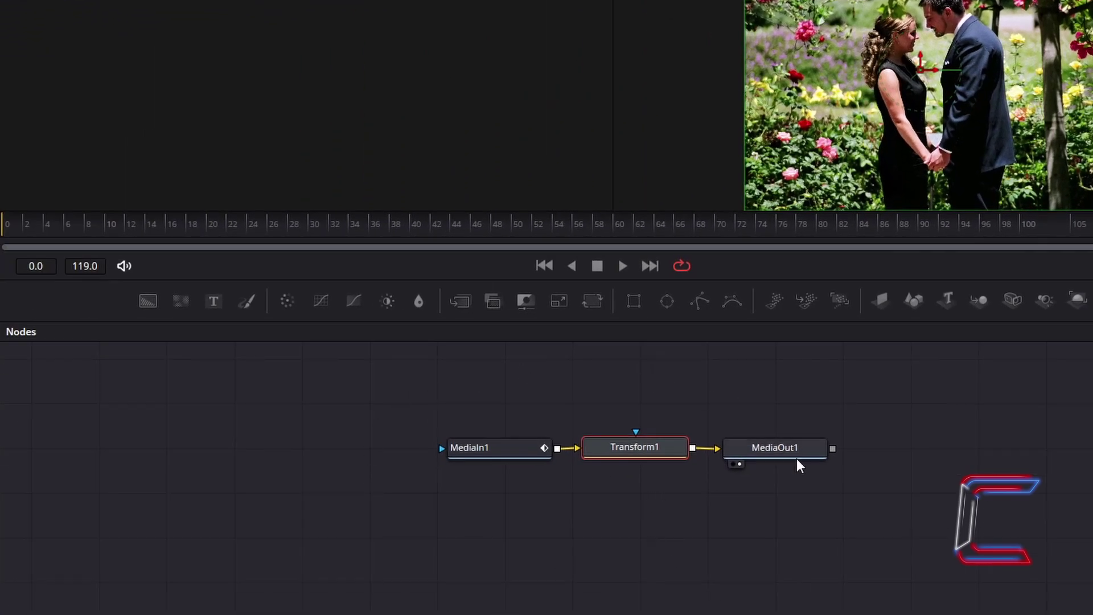
Add an Ellipse (Elp) node far to the left of MediaIn1 and connect it to MediaIn1 as a mask
click(634, 507)
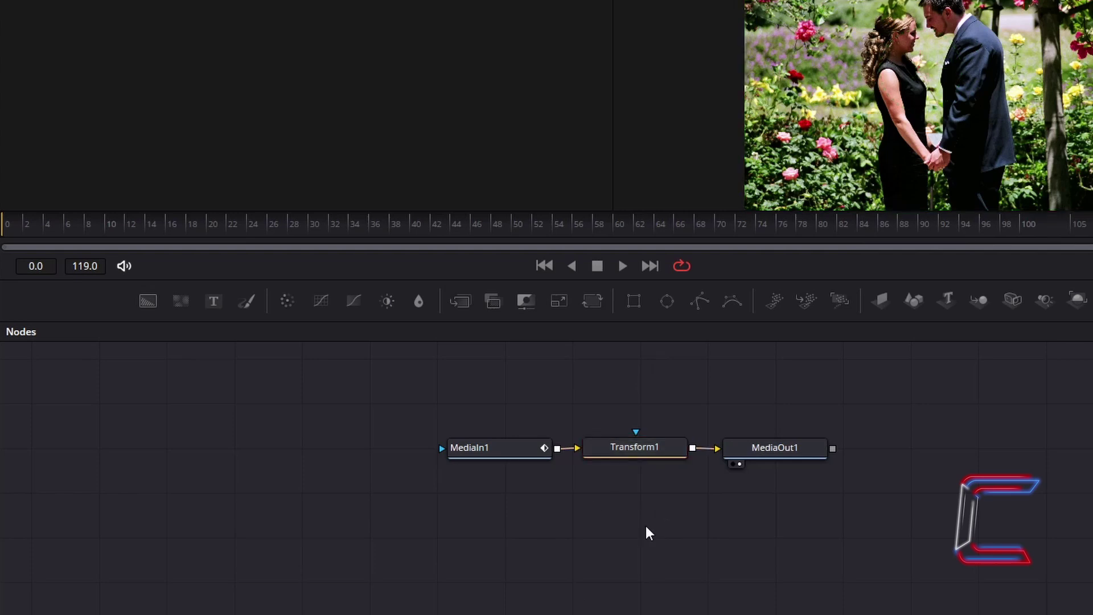
key(shift+space)
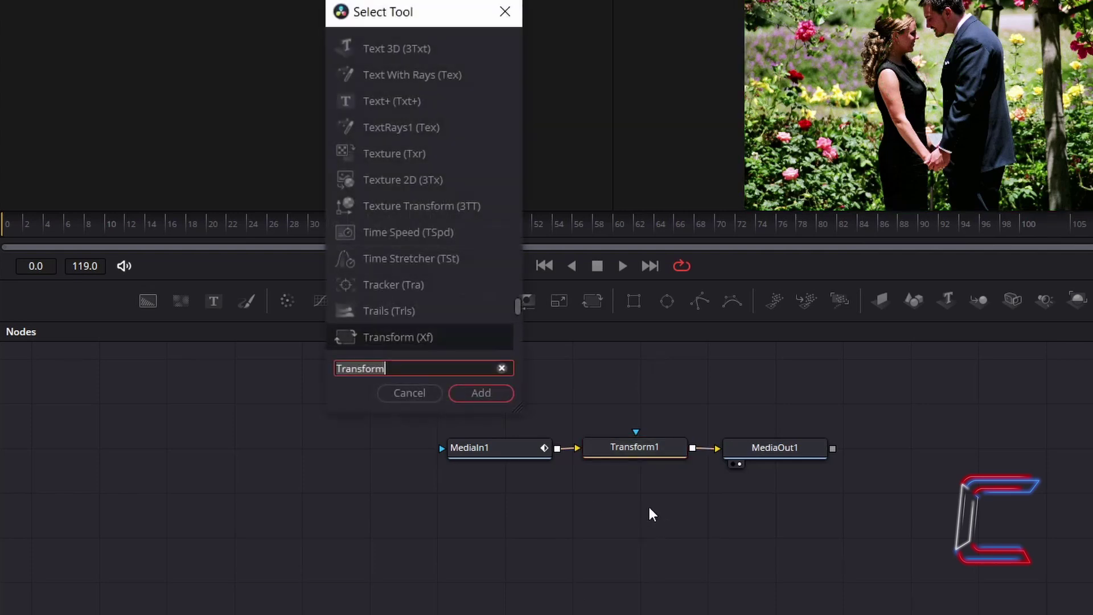
text(Ellipse)
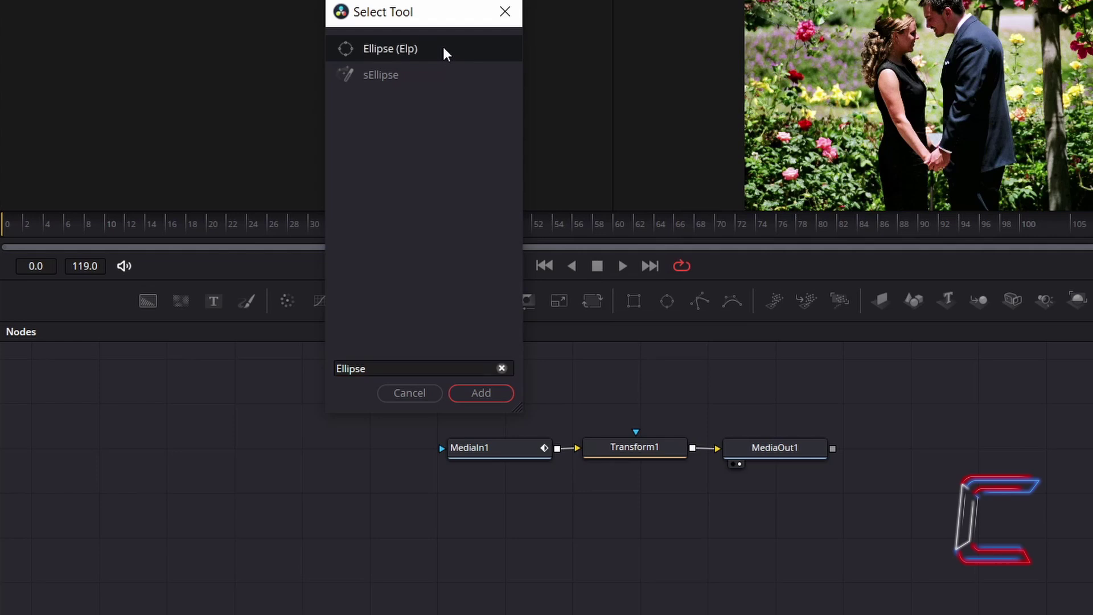
click(481, 393)
drag(693, 524, 444, 449)
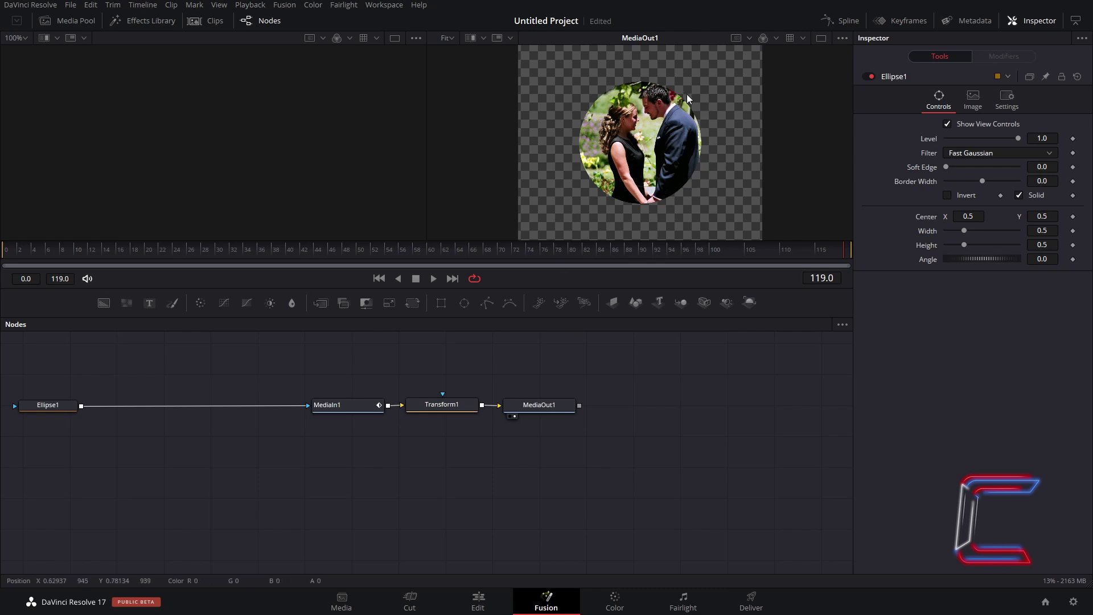
Try toggling MediaOut1 in both viewers, and return to showing it only in the second viewer
click(510, 416)
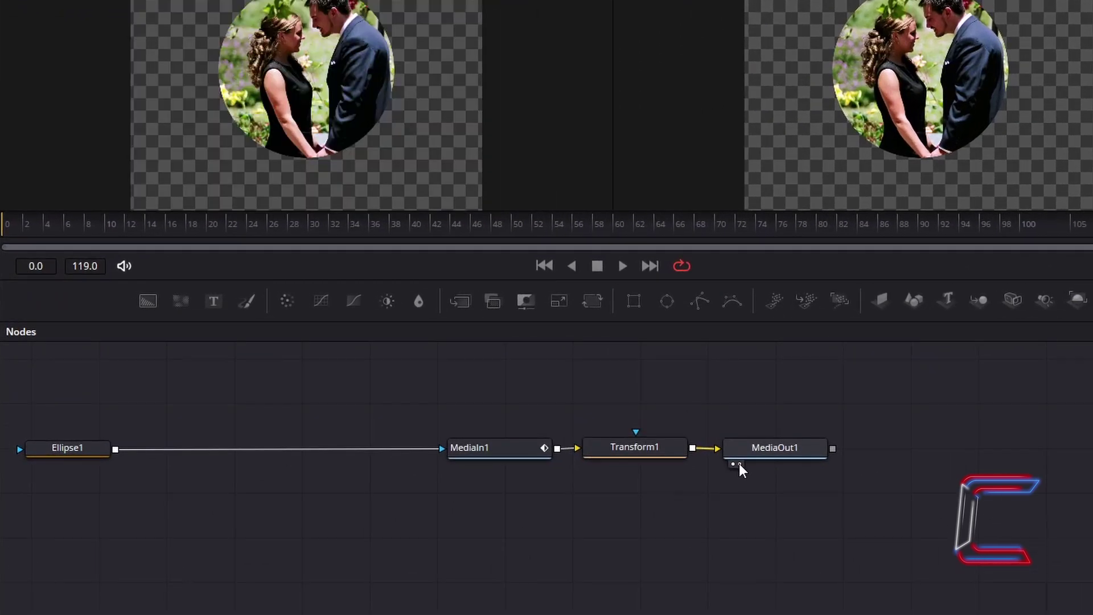
click(514, 416)
click(733, 464)
click(739, 464)
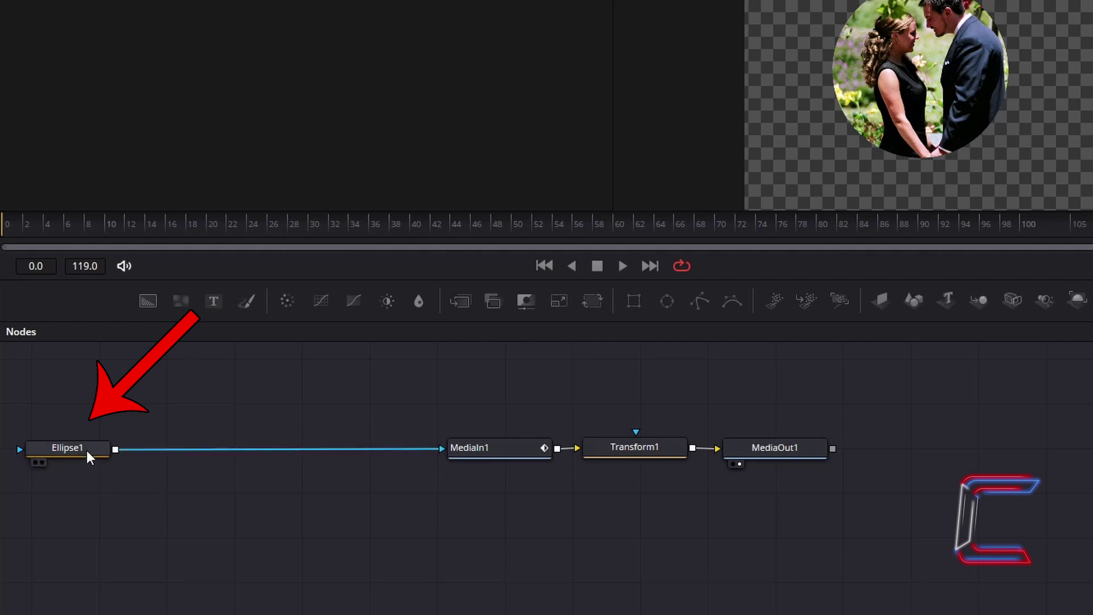
Set the width and height of Ellipse1 to 0.1
click(67, 448)
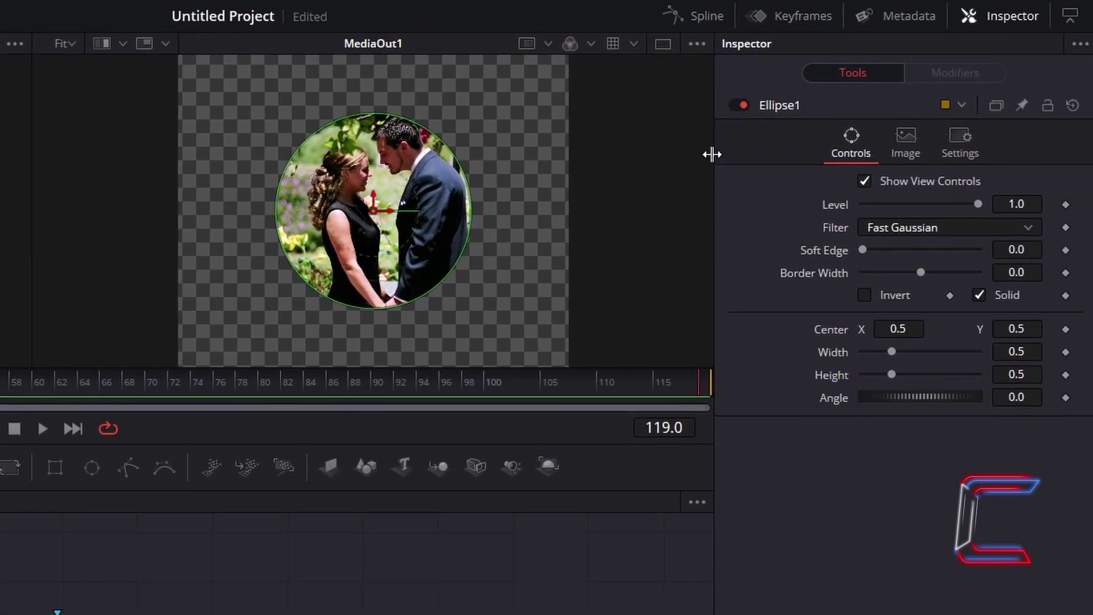
click(1024, 351)
key(BackSpace)
text(1)
key(Tab)
key(BackSpace)
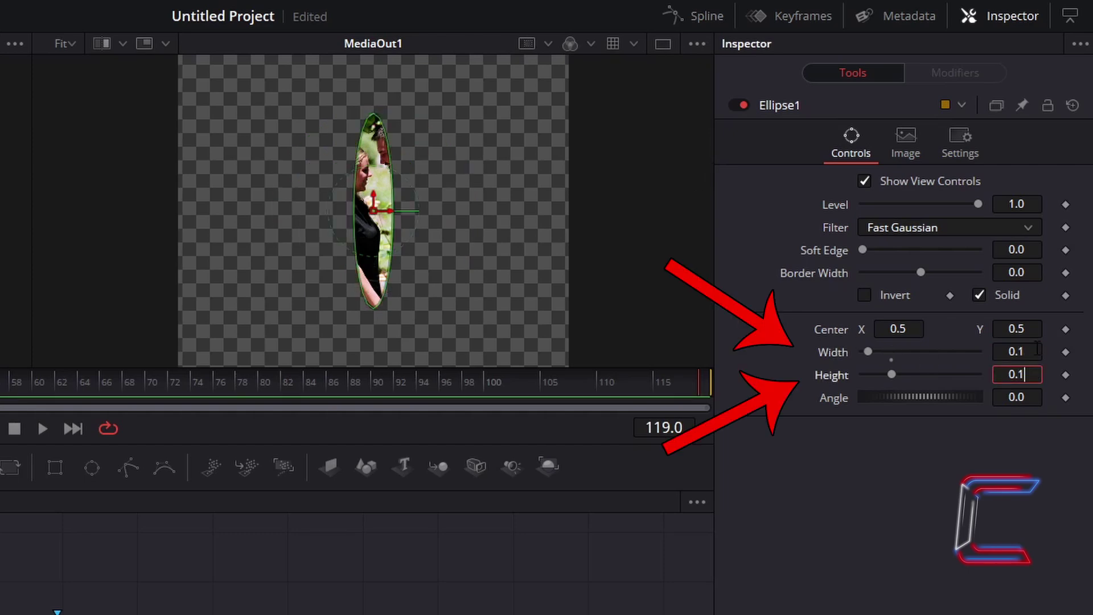
text(1)
key(Tab)
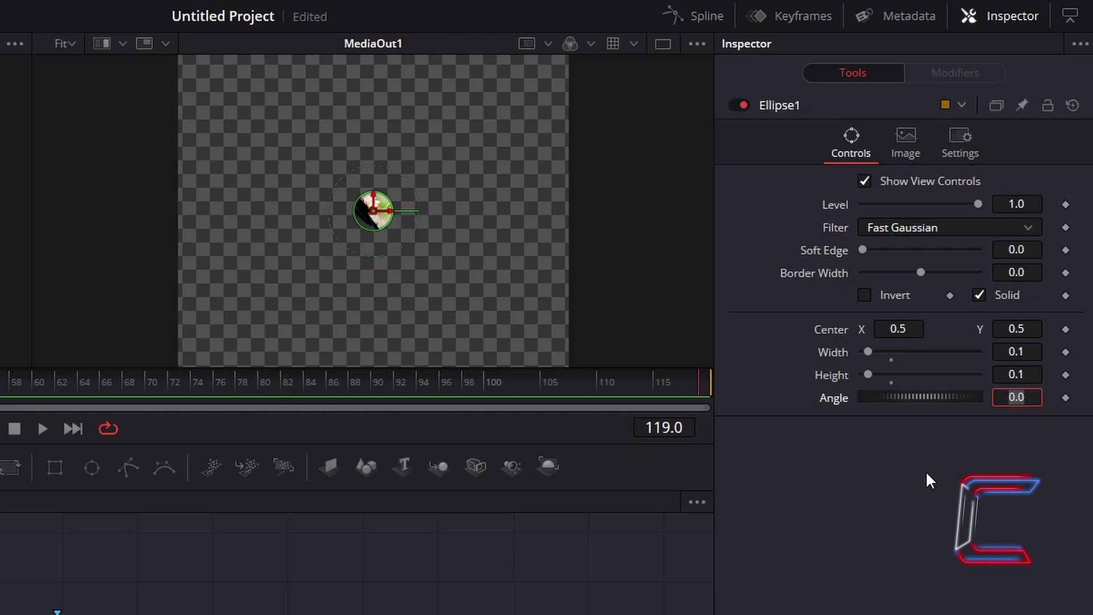
Set the Center X of Ellipse1 to 0.45
click(915, 328)
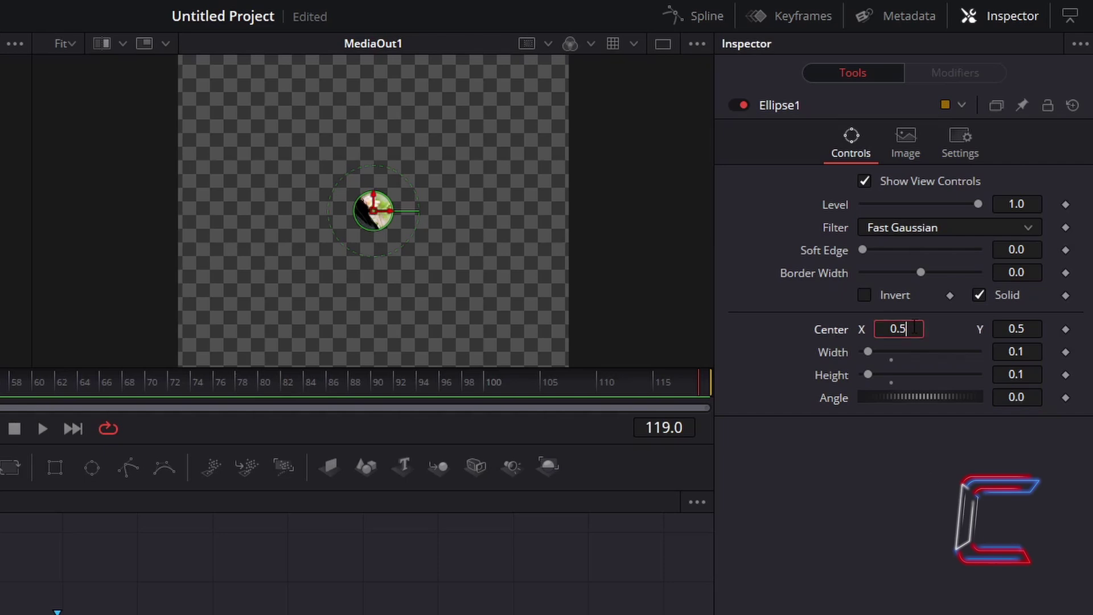
key(BackSpace)
key(BackSpace)
key(BackSpace)
text(0.45)
key(Tab)
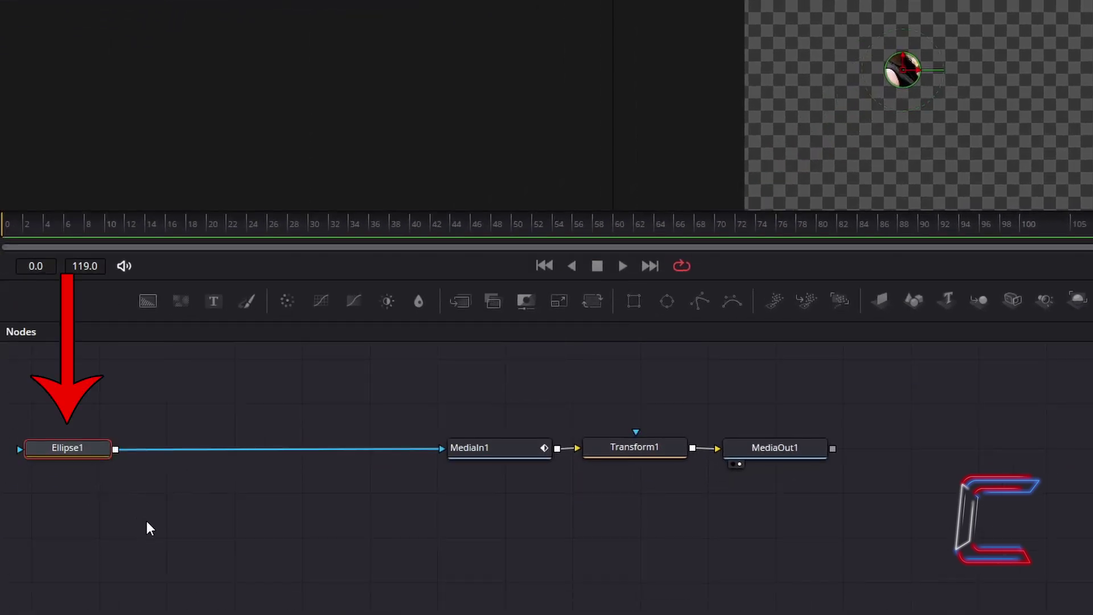
Copy the Ellipse1 node and paste an unconnected duplicate into the node graph
key(ctrl+c)
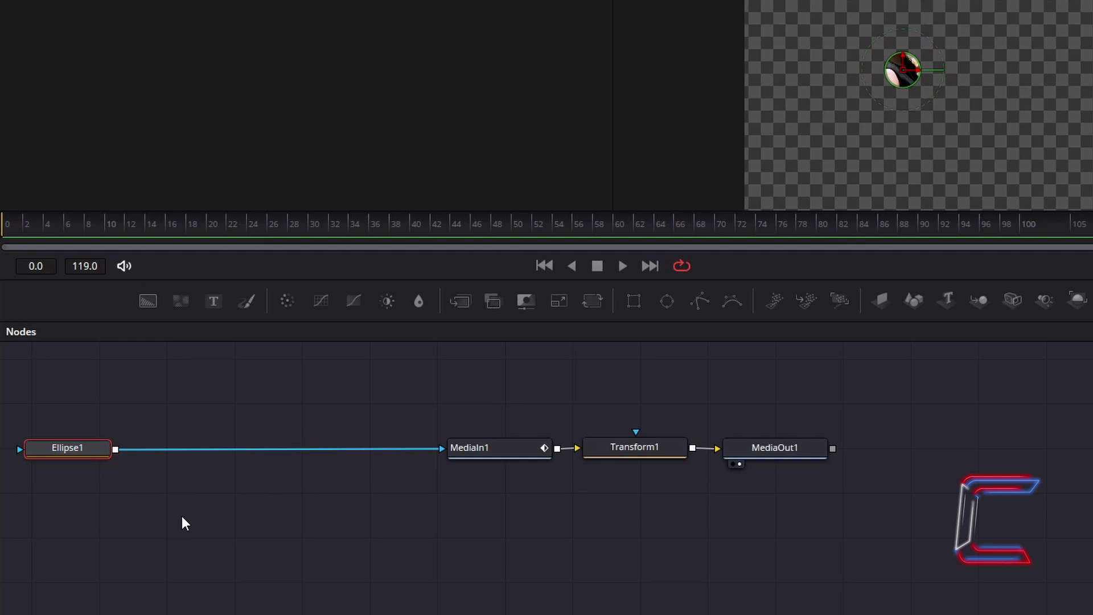
click(197, 484)
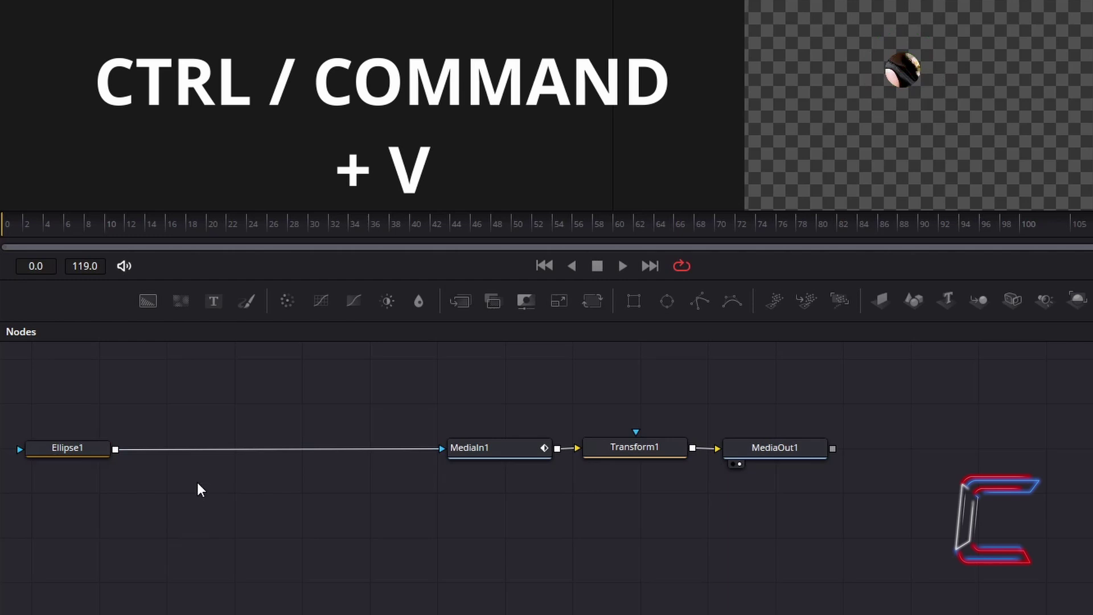
key(ctrl+v)
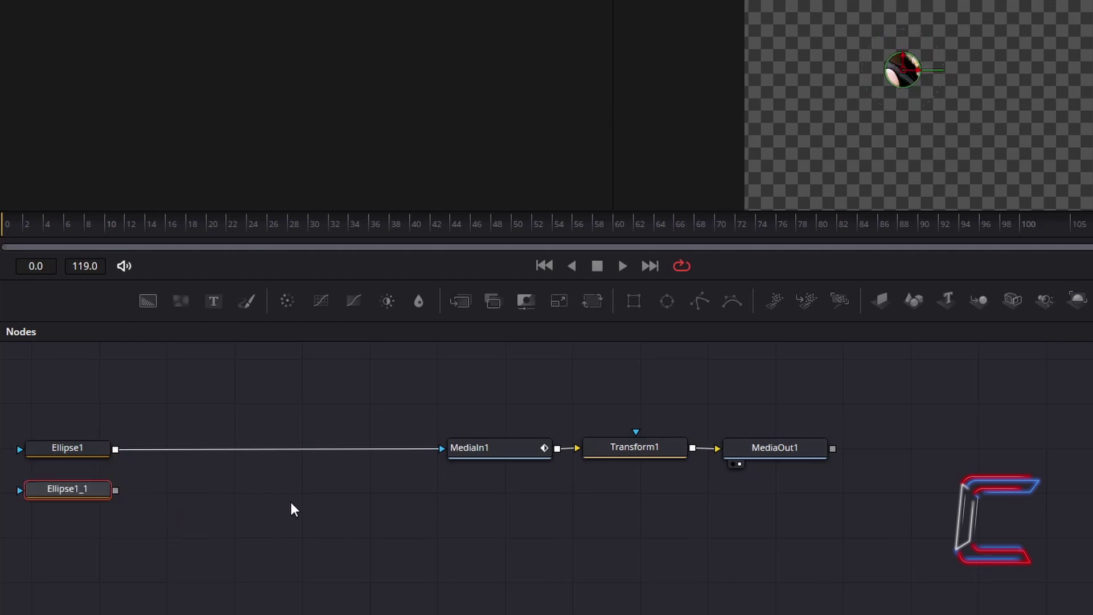
Add a Merge (Mrg) node beside the duplicated ellipse, without connecting it to other nodes
click(230, 510)
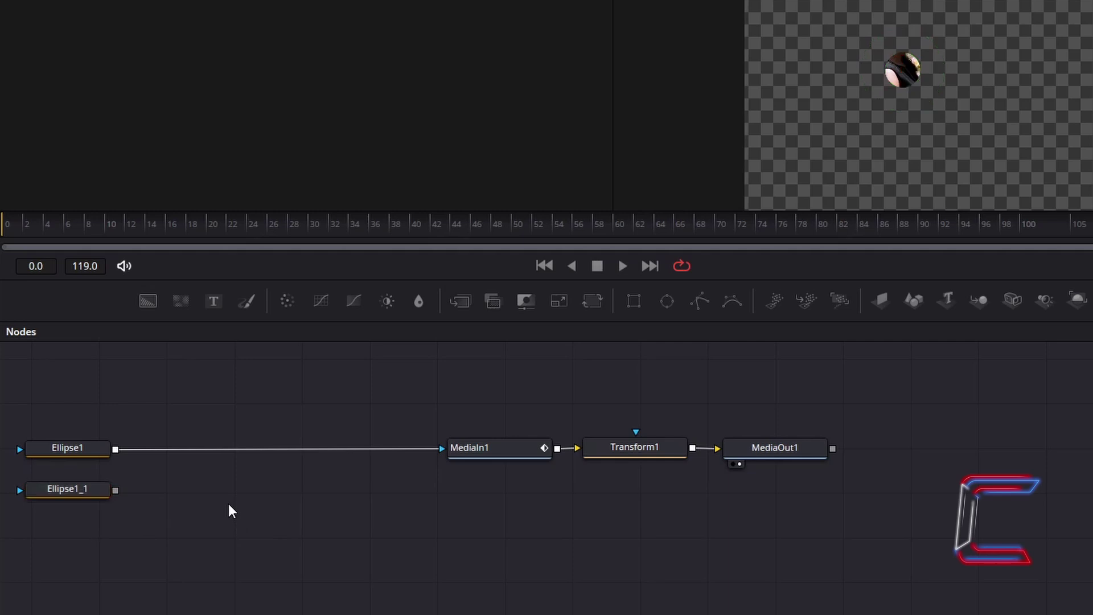
key(shift+space)
text(Merge)
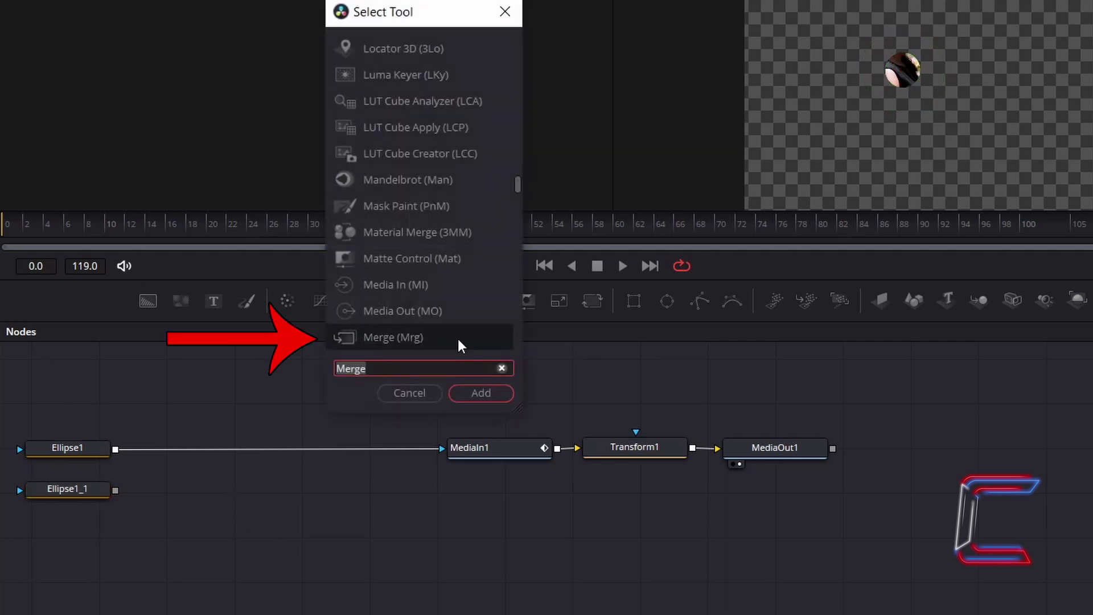
click(499, 397)
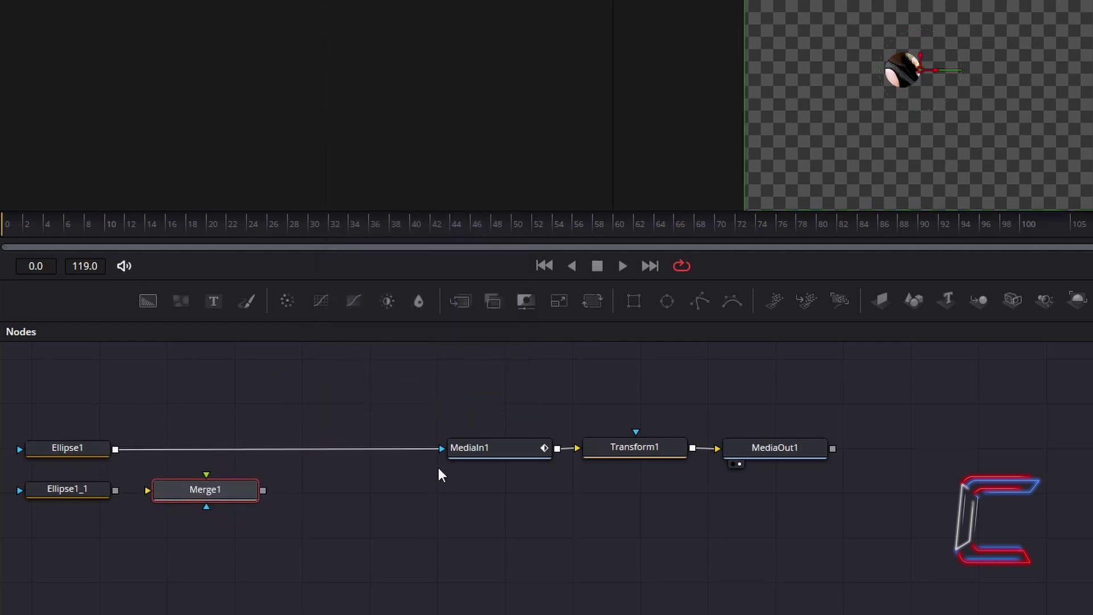
Replace the direct link from Ellipse1 to MediaIn1 by routing both ellipses through Merge1, with Ellipse1 as foreground, into MediaIn1's mask input
click(388, 450)
key(Delete)
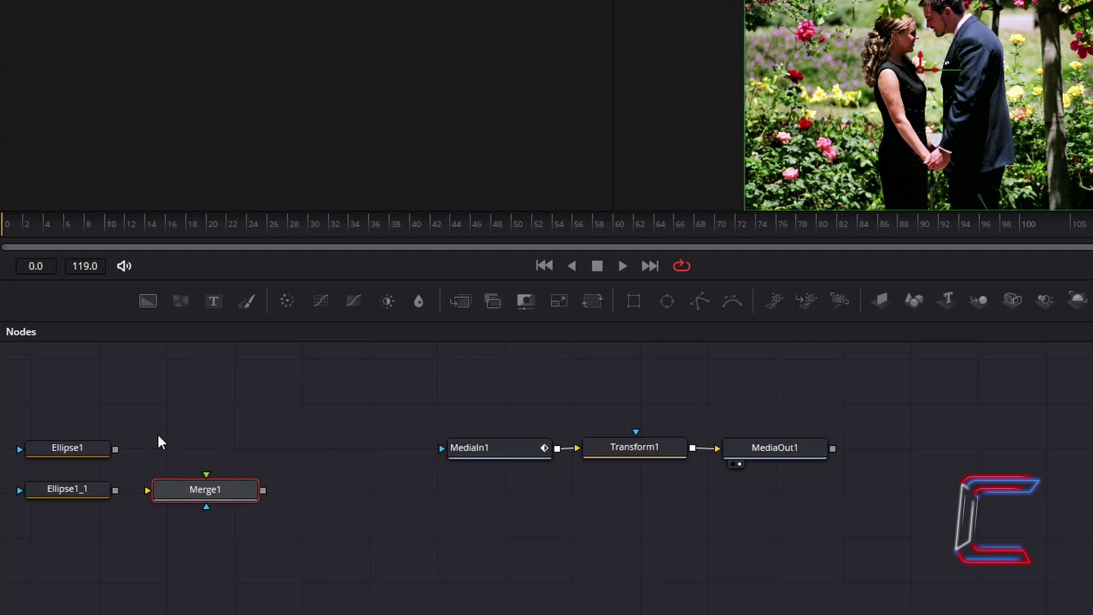
drag(115, 450, 210, 489)
drag(116, 491, 212, 485)
drag(263, 491, 444, 448)
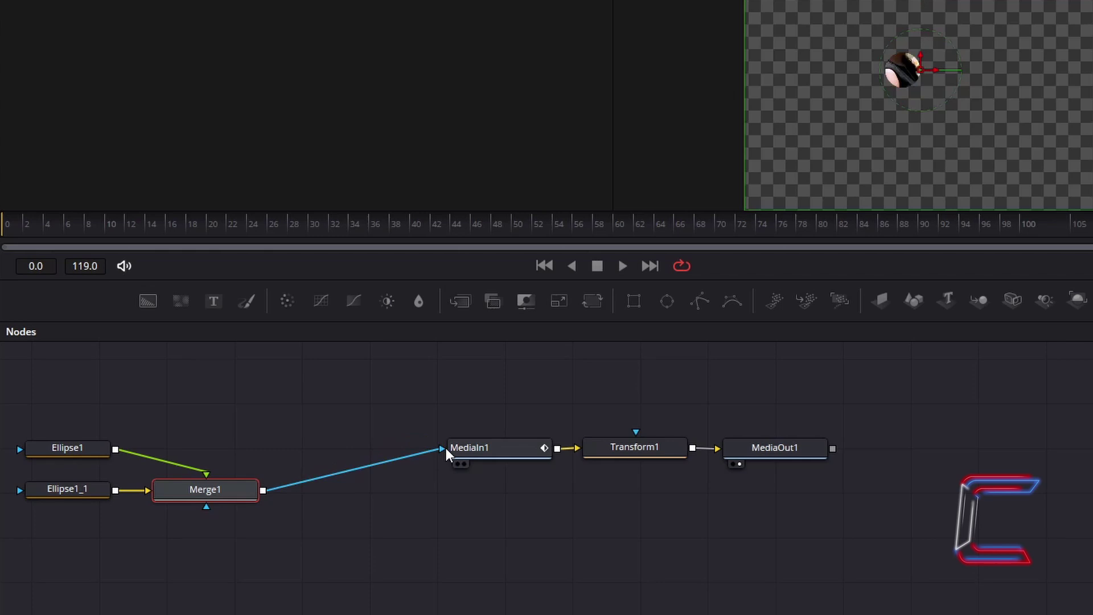
Set the Center X of the duplicated ellipse, Ellipse1_1, to 0.55
click(66, 490)
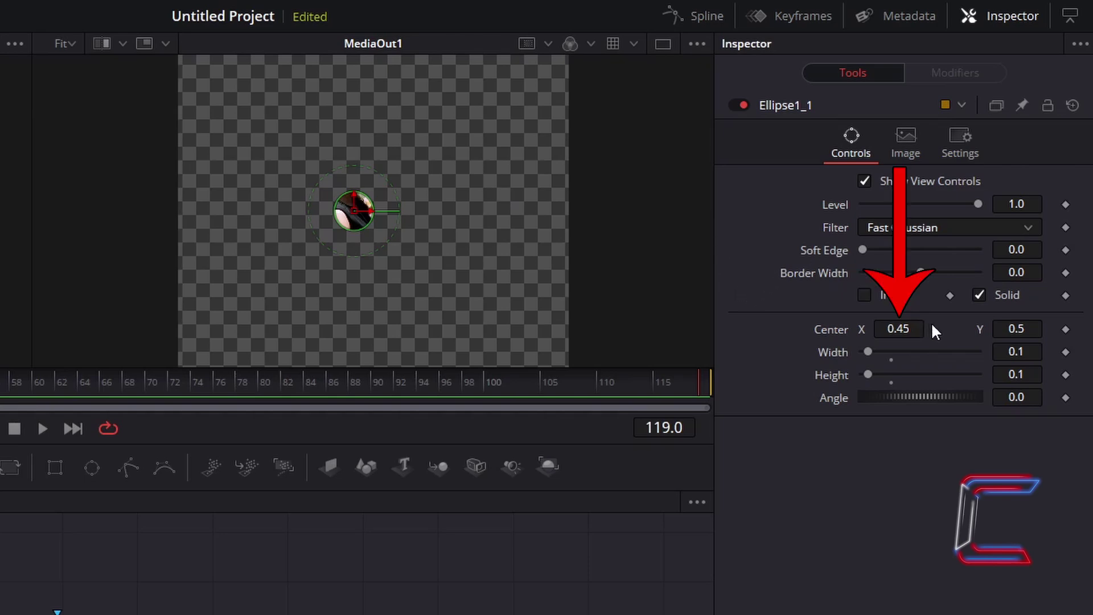
drag(925, 330, 911, 330)
double_click(898, 328)
text(0.45)
key(BackSpace)
key(BackSpace)
text(55)
key(Tab)
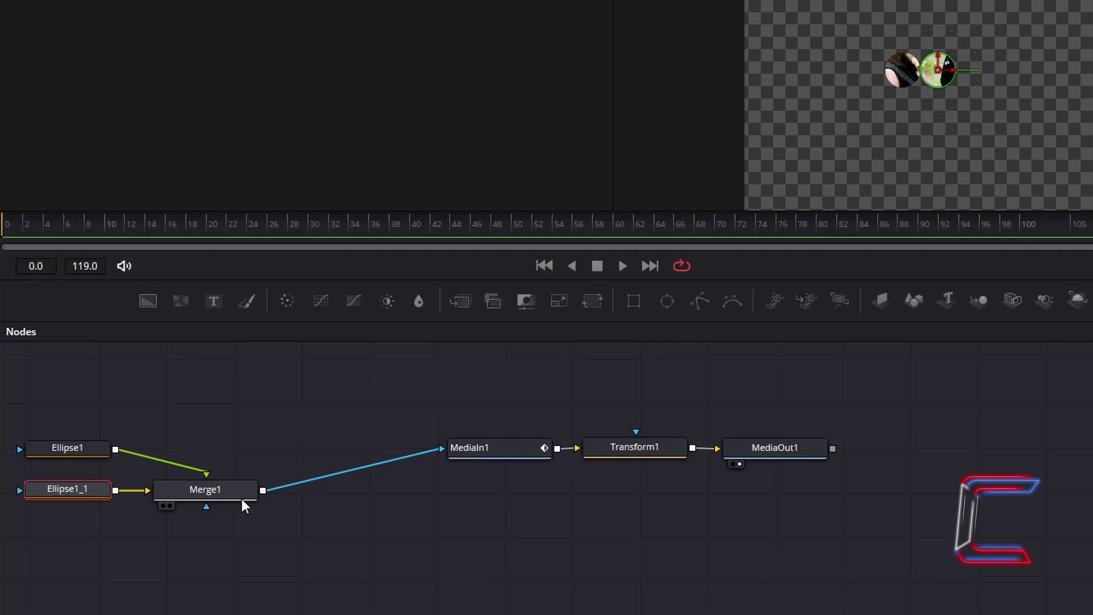
Insert a second Merge node between Merge1 and MediaIn1 and place it directly below Merge1
click(241, 499)
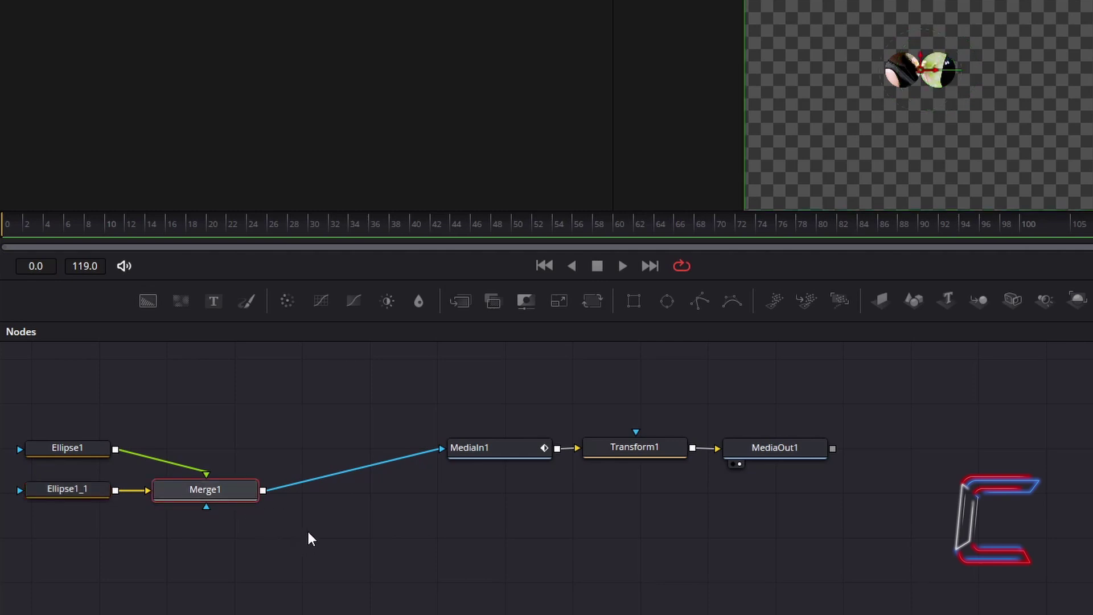
key(shift+space)
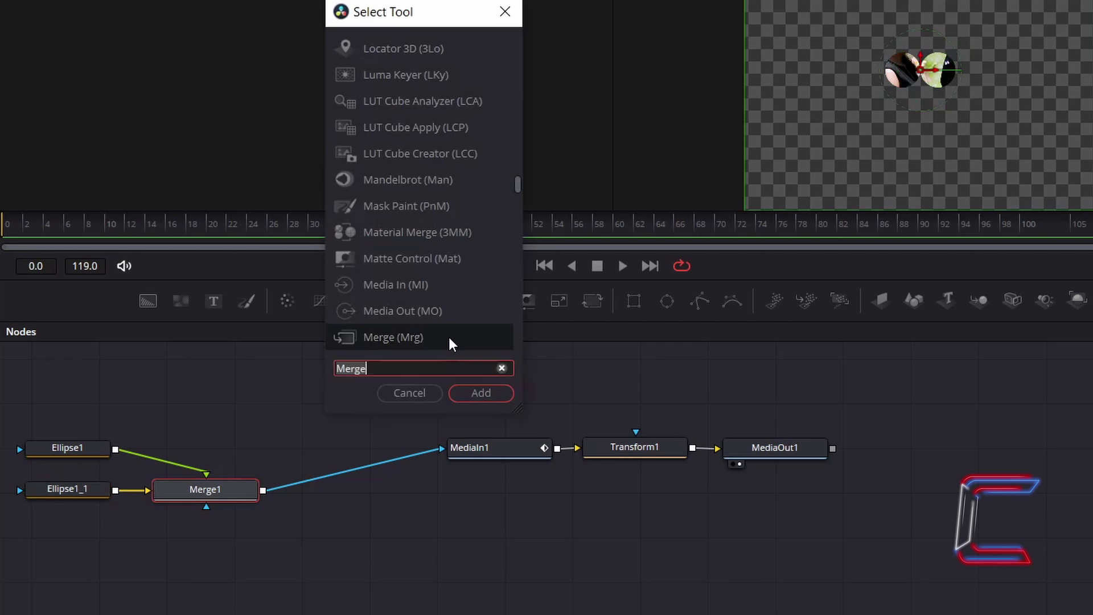
click(492, 394)
drag(353, 491, 217, 538)
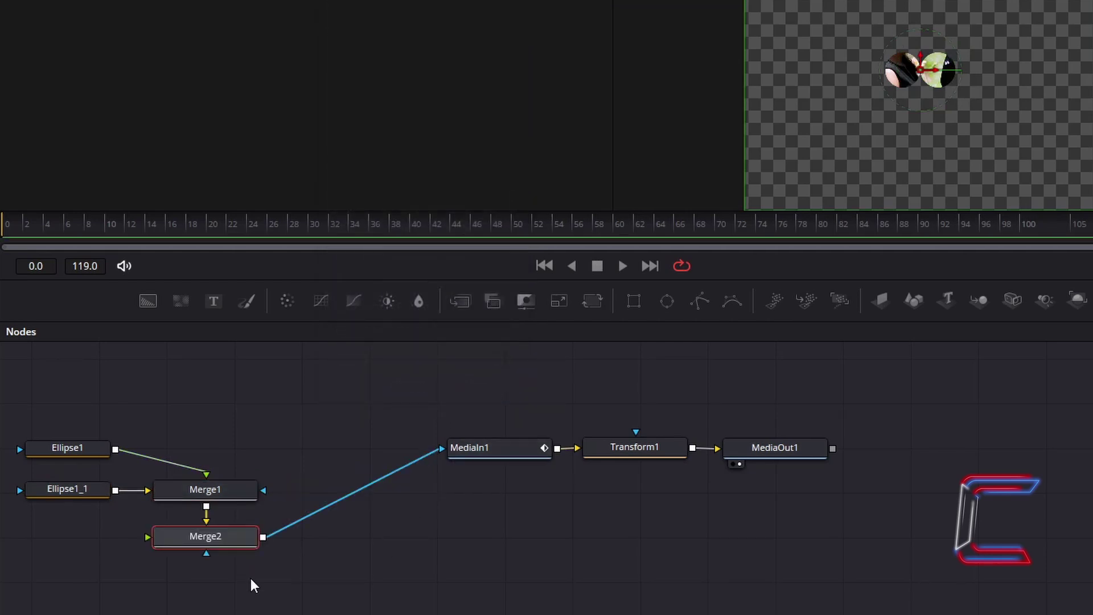
Add a Triangle mask node below Ellipse1_1, connect it to Merge2's foreground input, and select it
click(251, 579)
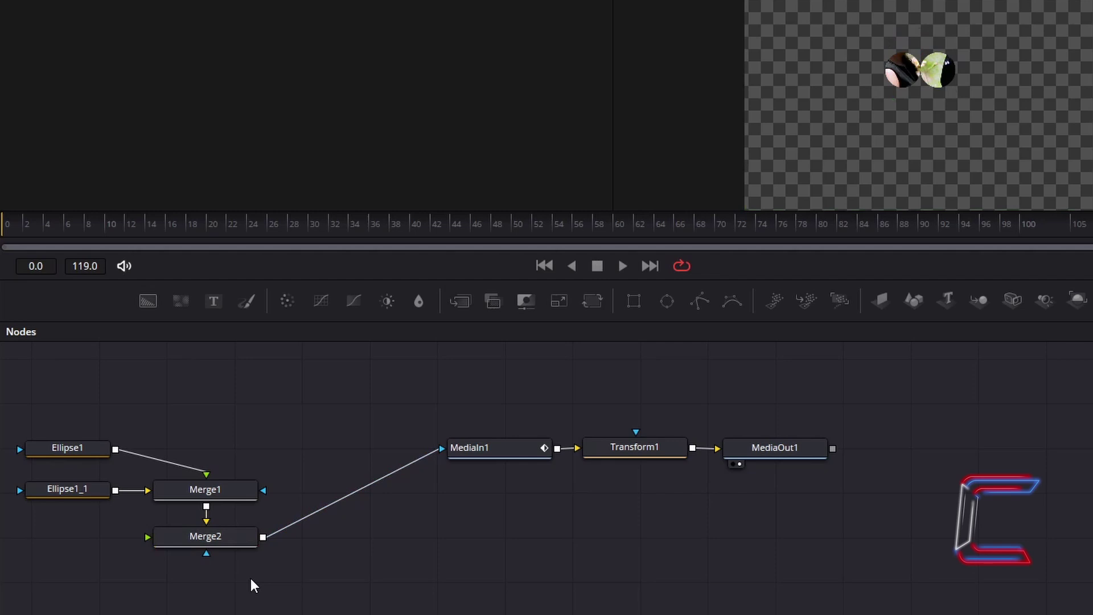
key(shift+space)
text(triangle)
click(415, 47)
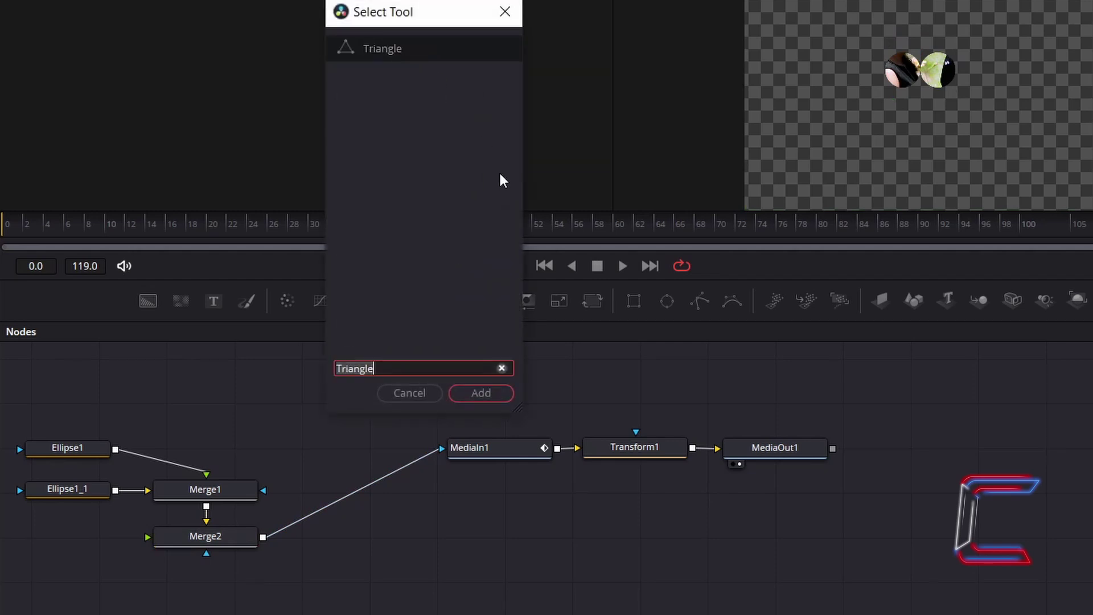
click(483, 395)
drag(249, 575, 71, 537)
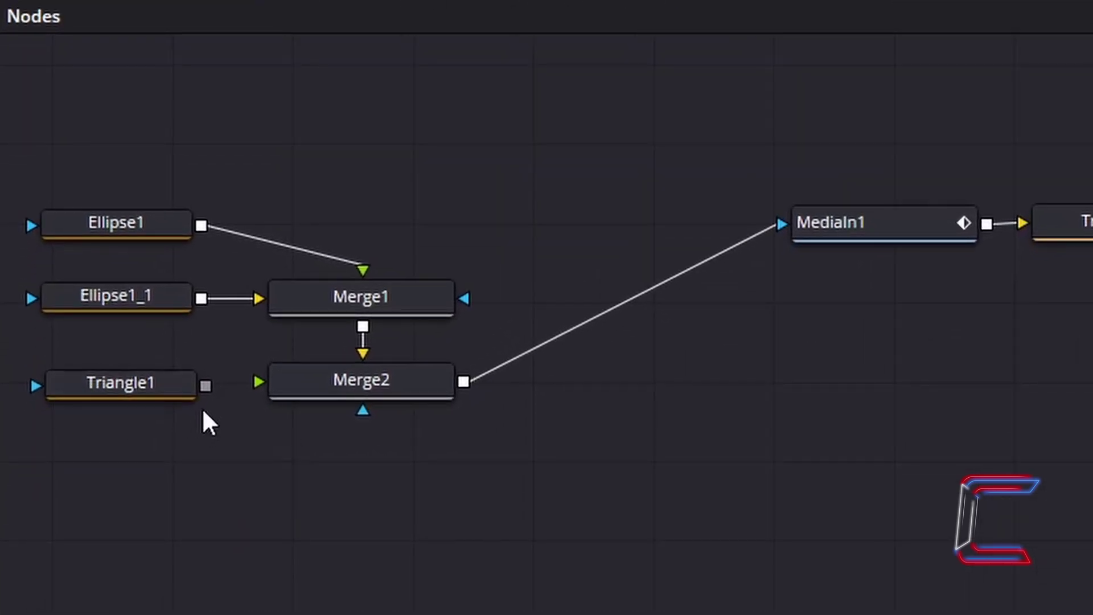
drag(203, 384, 258, 380)
click(170, 399)
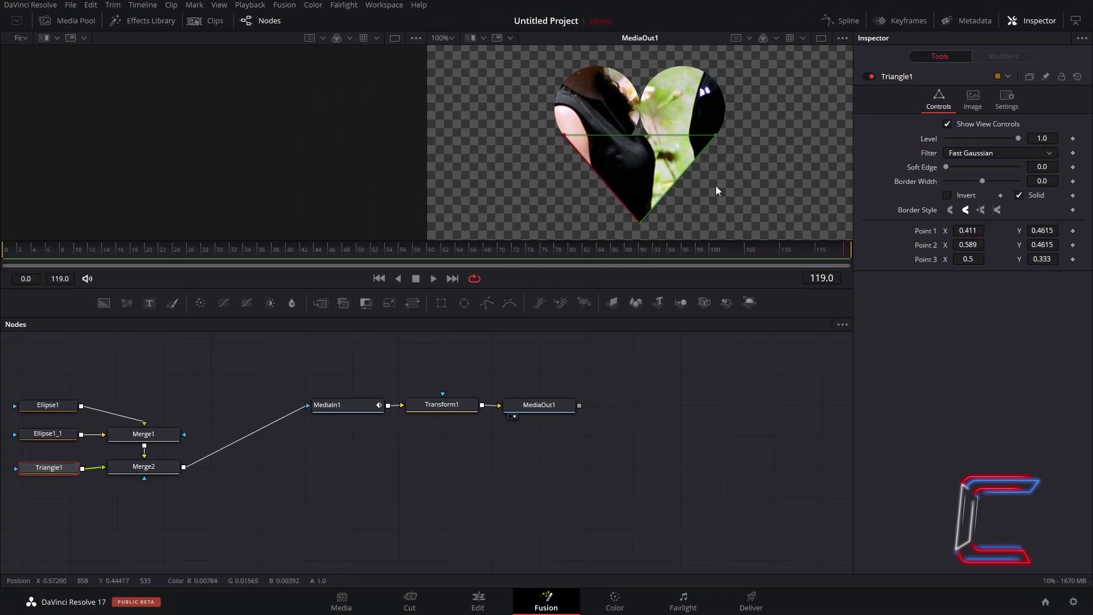
Paste a copy of Ellipse1 below Triangle1 and connect it as foreground to a new Merge node inserted after Merge2
click(52, 504)
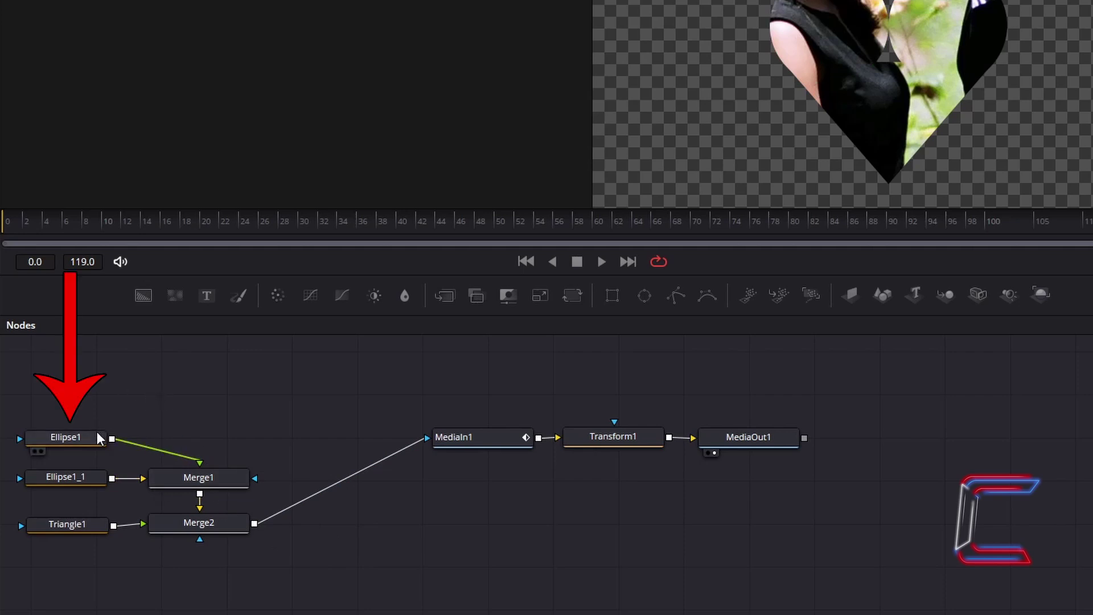
key(ctrl+v)
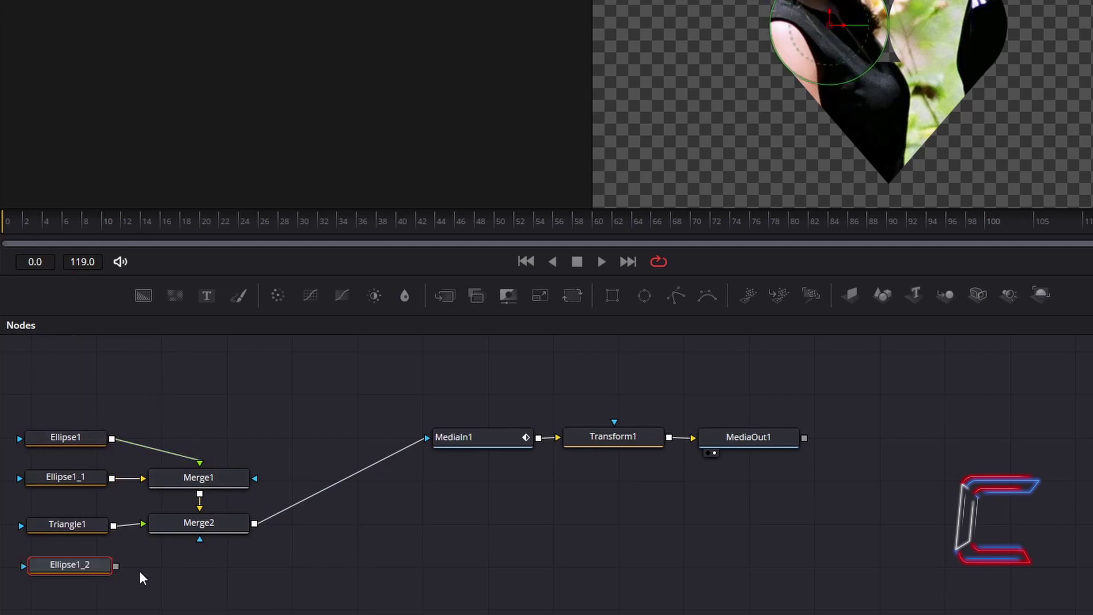
click(220, 527)
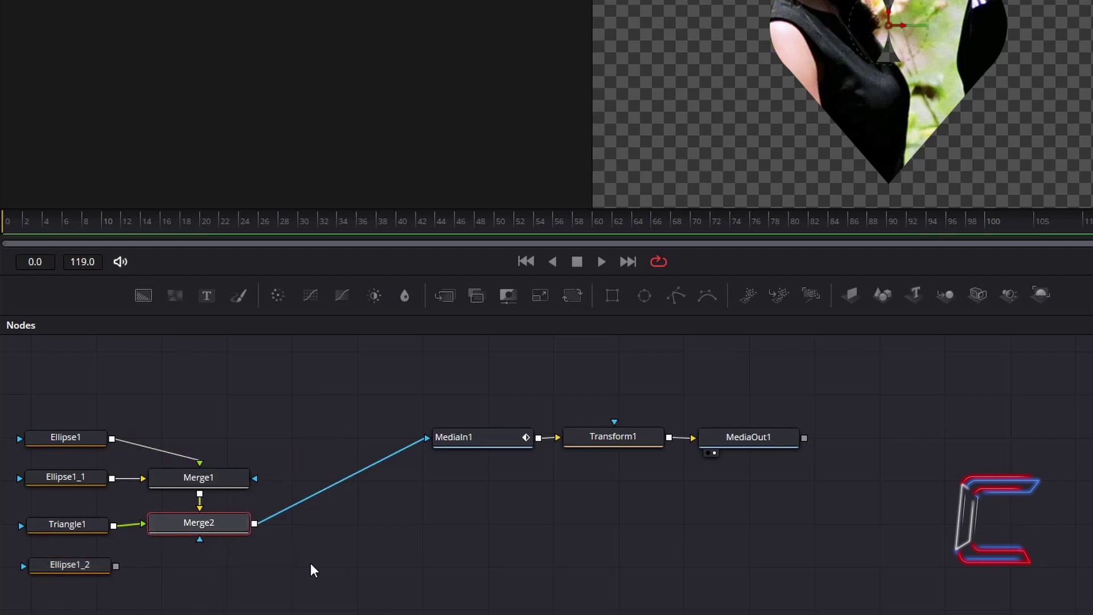
key(shift+space)
text(Merge)
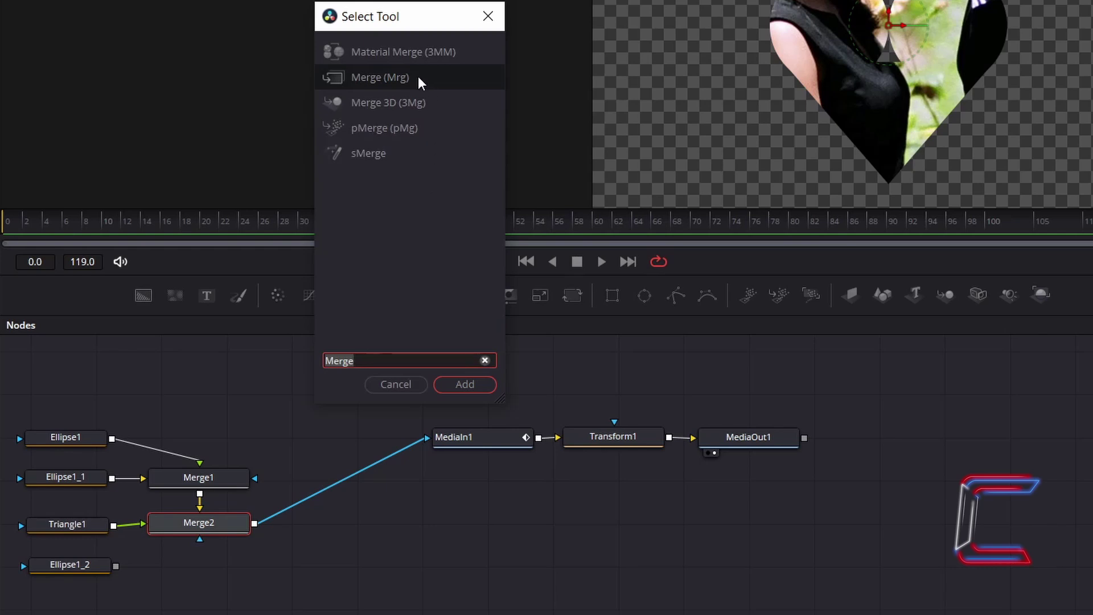
click(484, 383)
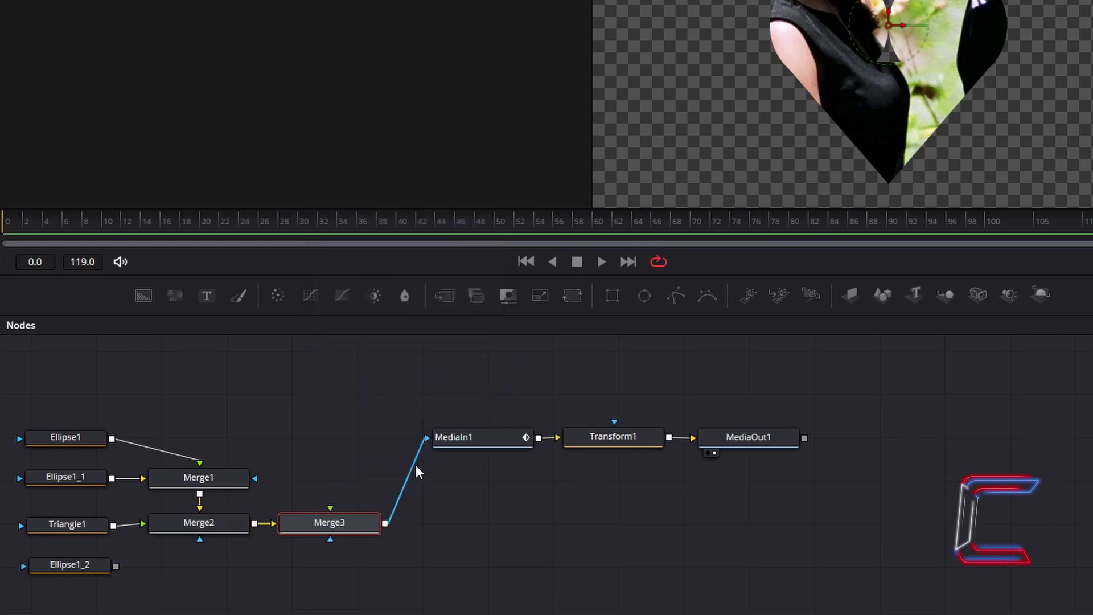
mouse_move(115, 566)
mouse_down()
mouse_move(134, 582)
mouse_move(349, 522)
mouse_move(333, 508)
mouse_up()
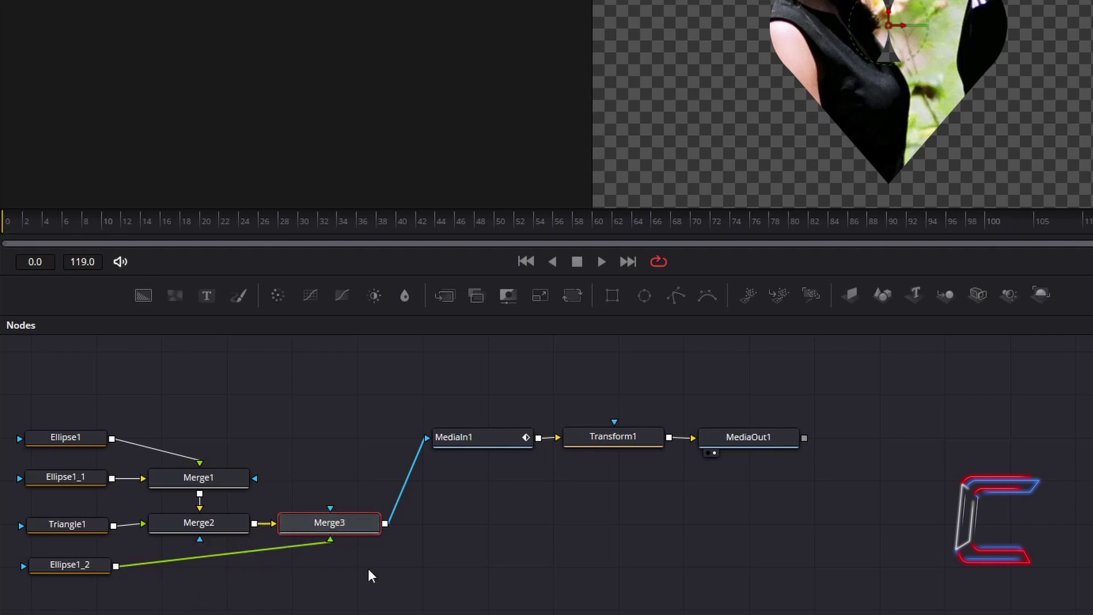
Set the Center of the newest ellipse copy, Ellipse1_2, to X 0.5 and Y 0.45
click(79, 571)
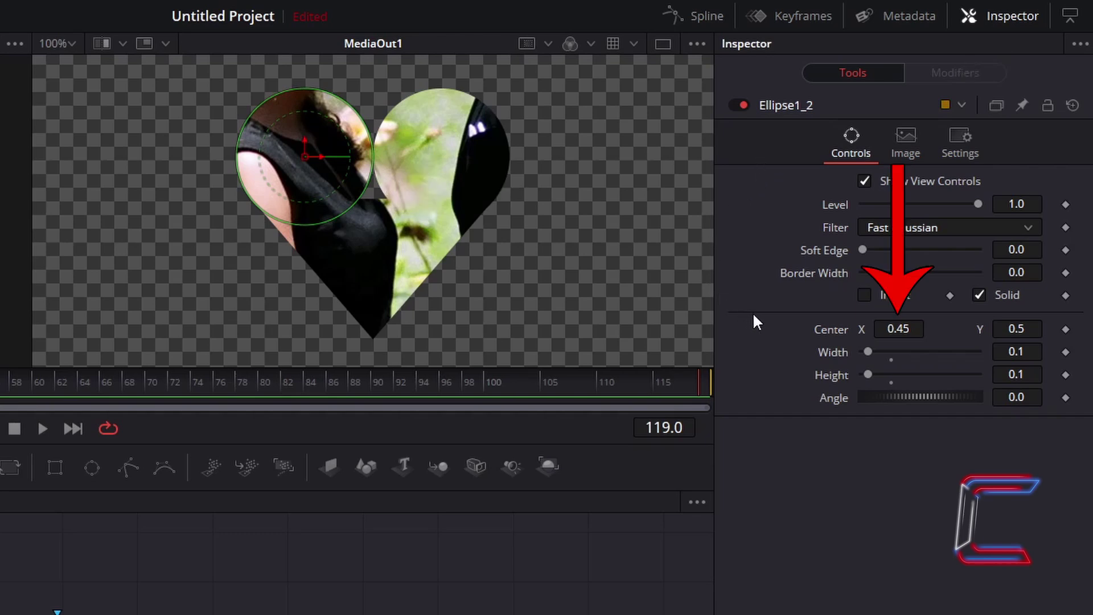
click(917, 328)
text(0.5)
key(Tab)
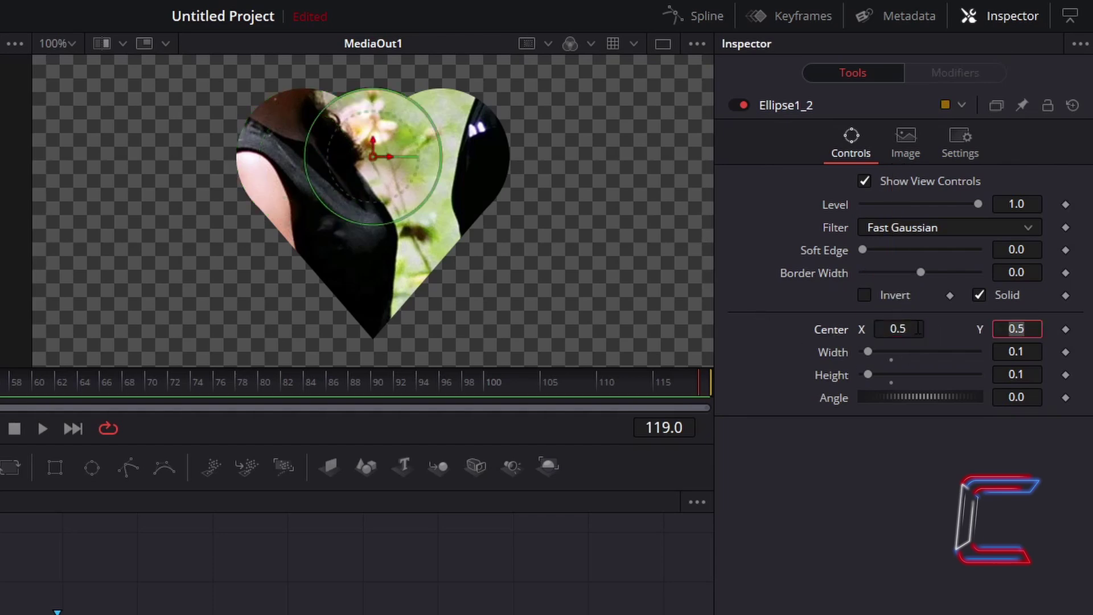
text(.45)
key(Tab)
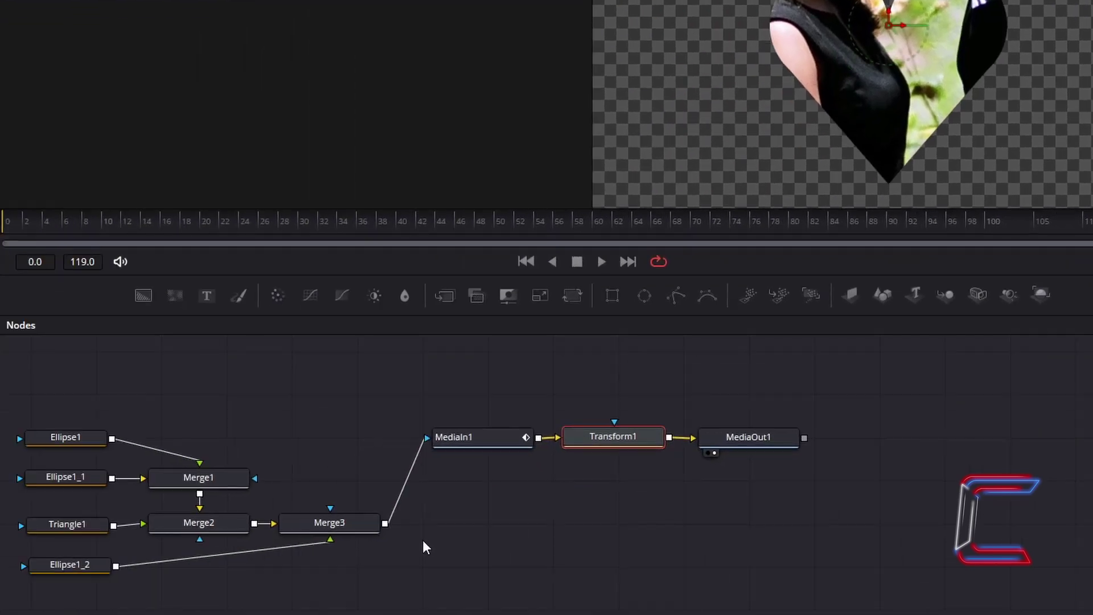
Insert a Transform node between Merge3 and MediaIn1's mask input
click(349, 528)
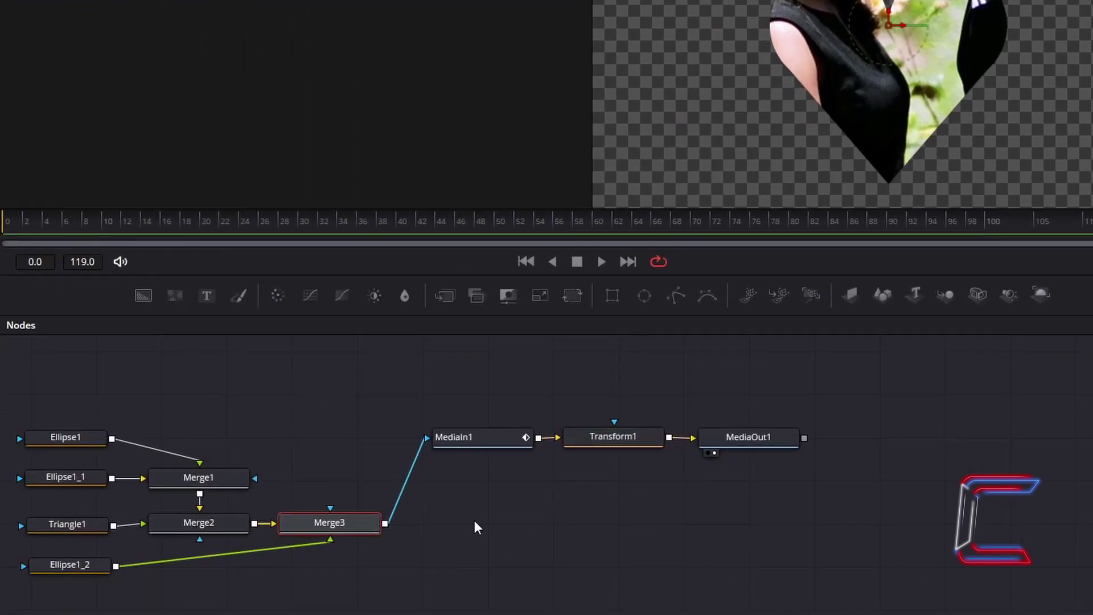
key(shift+space)
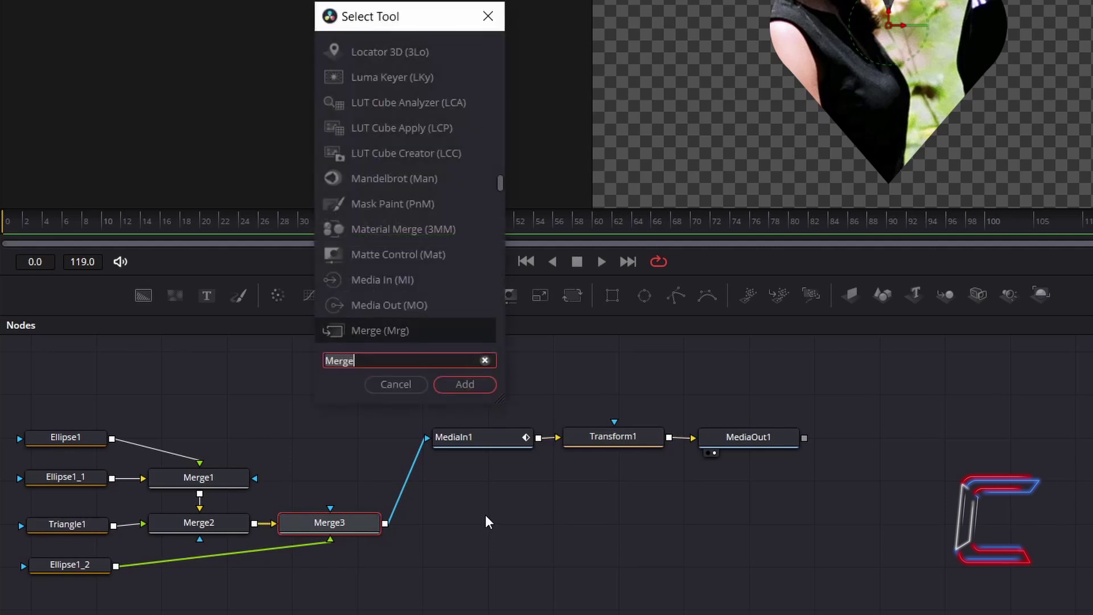
text(Transform)
click(465, 384)
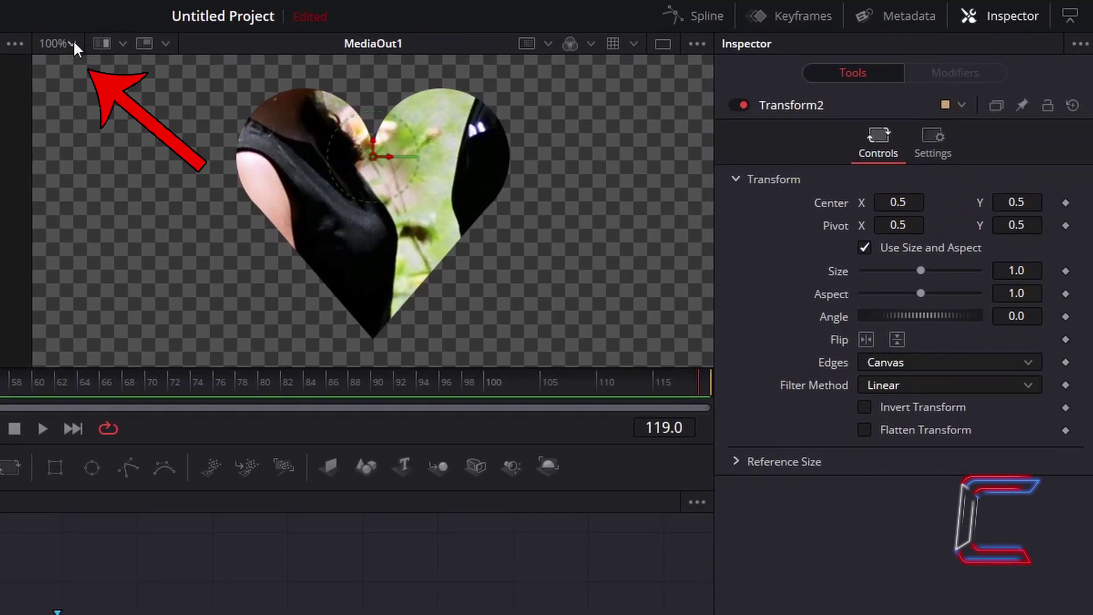
Set the viewer zoom to Fit and set the Size of Transform2 to 3.5
click(72, 44)
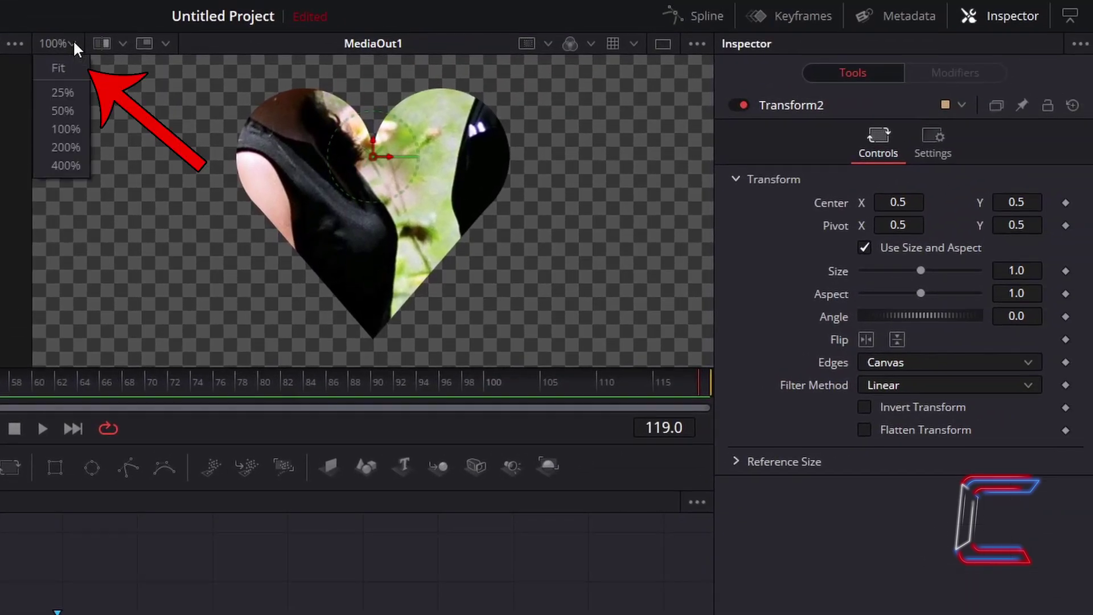
click(63, 68)
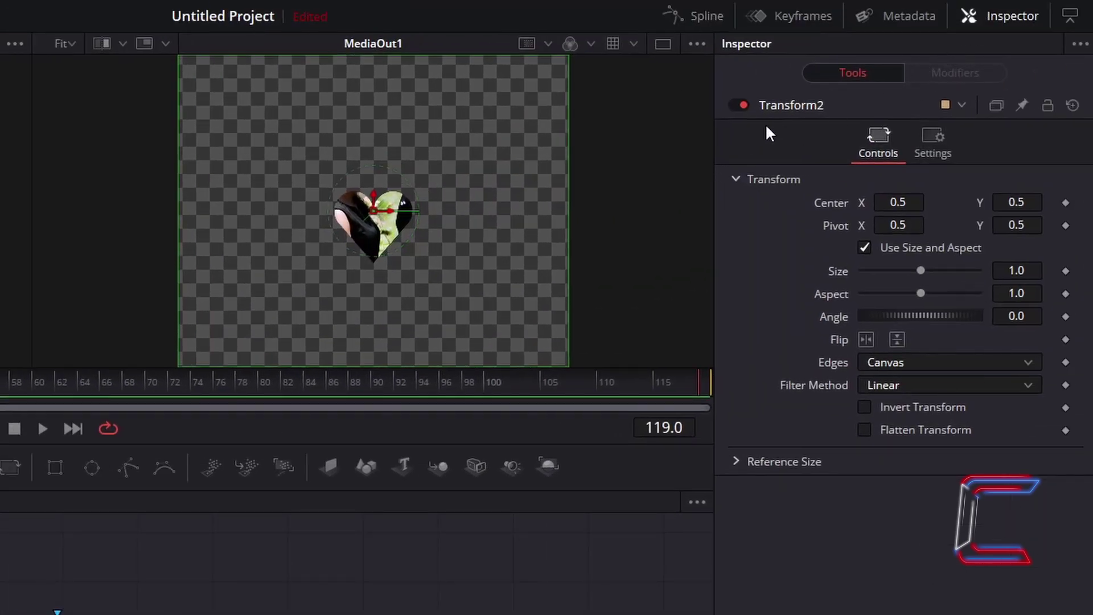
mouse_move(904, 202)
mouse_down()
mouse_move(982, 202)
mouse_move(854, 203)
mouse_move(1026, 202)
mouse_move(904, 202)
mouse_up()
drag(919, 272, 953, 271)
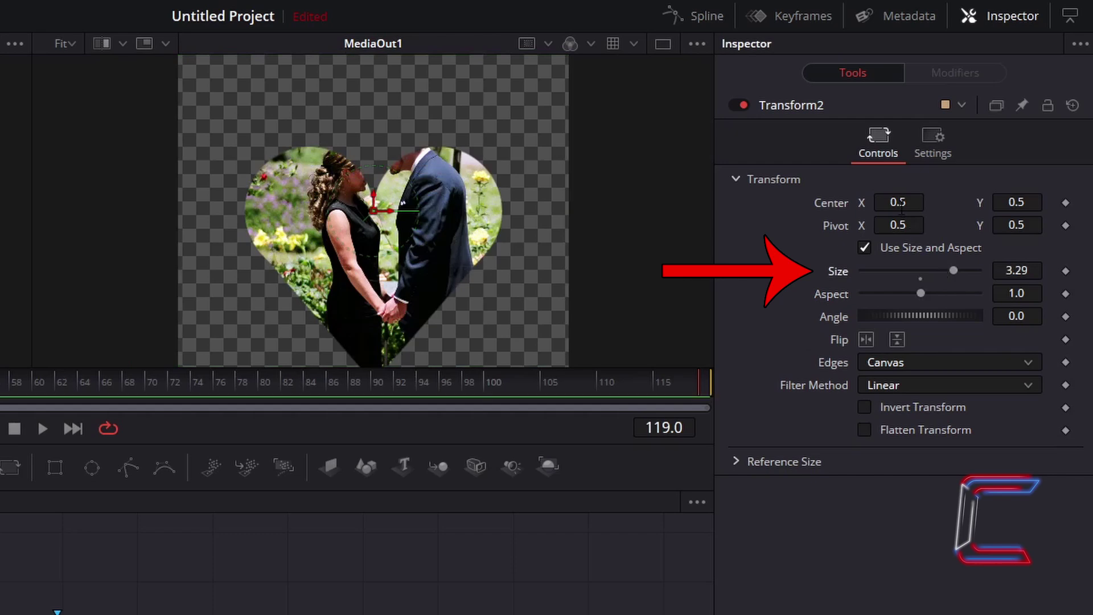
click(1028, 270)
text(3.5)
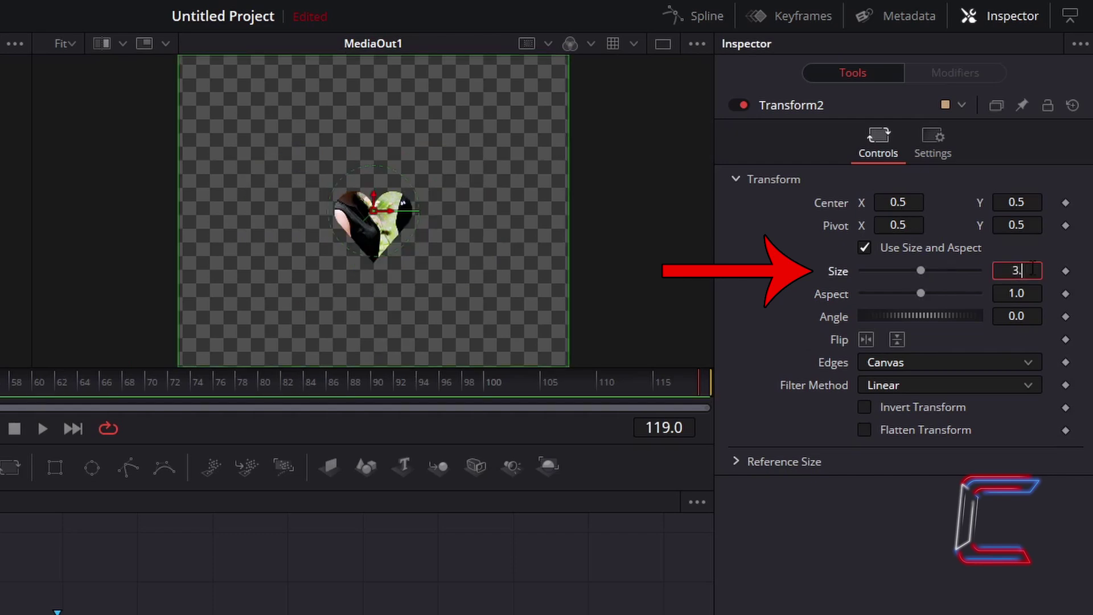
key(Tab)
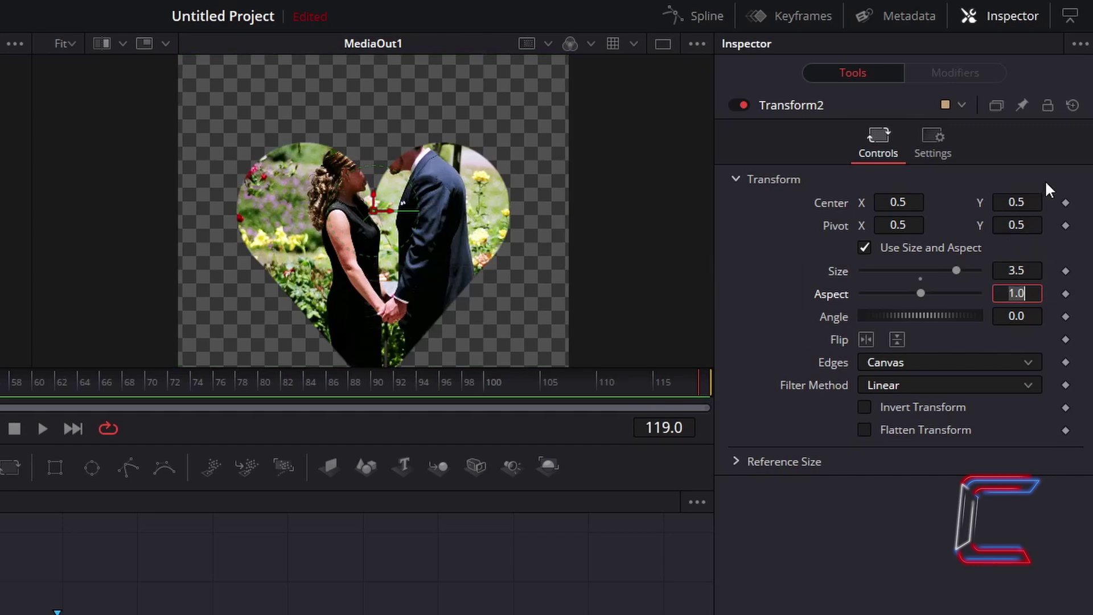
Set the Center Y of Transform2 to 0.7 to move the heart mask upward
click(1025, 203)
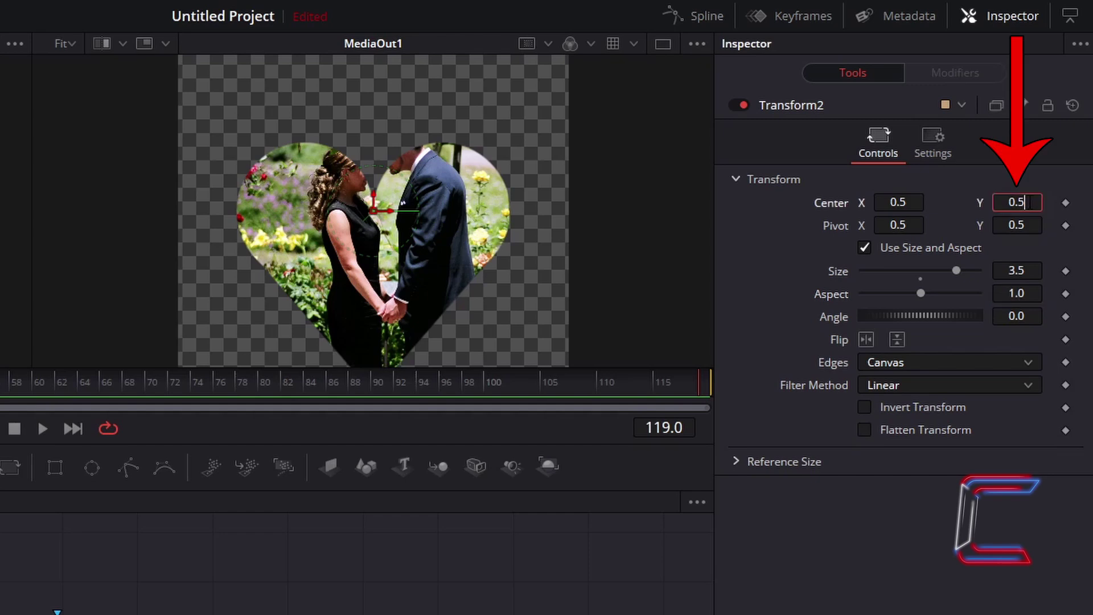
text(7)
key(Tab)
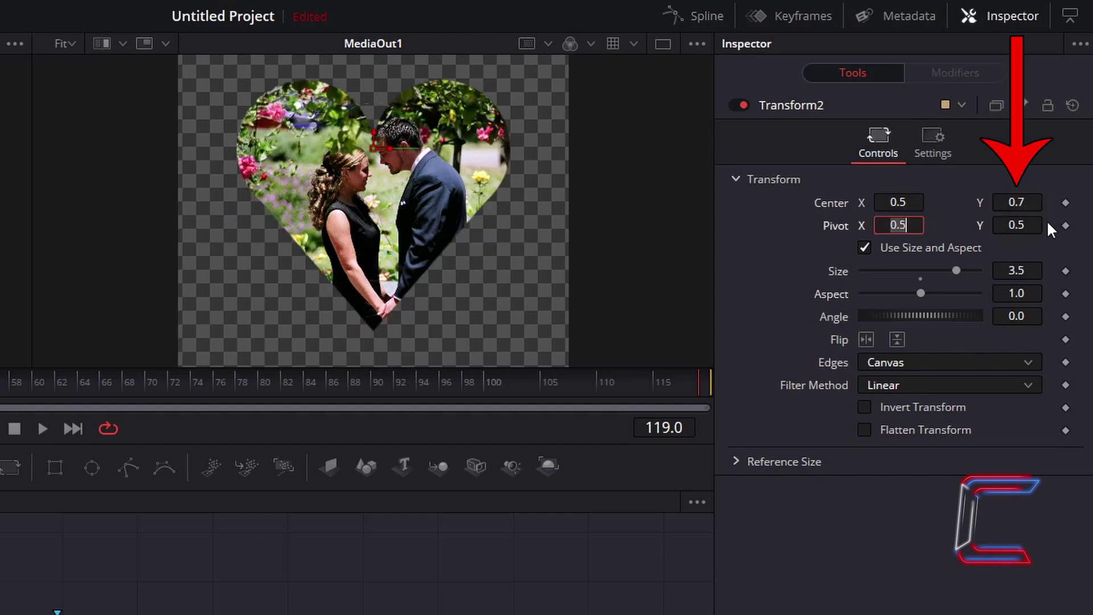
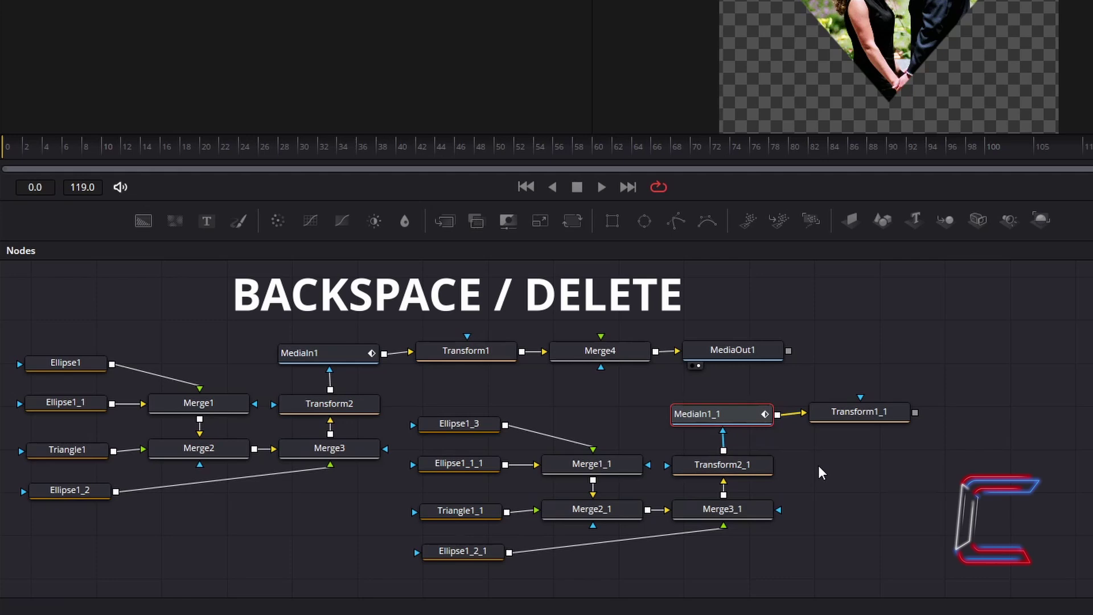
Delete the duplicated MediaIn1_1 node and add an unconnected Background node above Transform2_1
key(Delete)
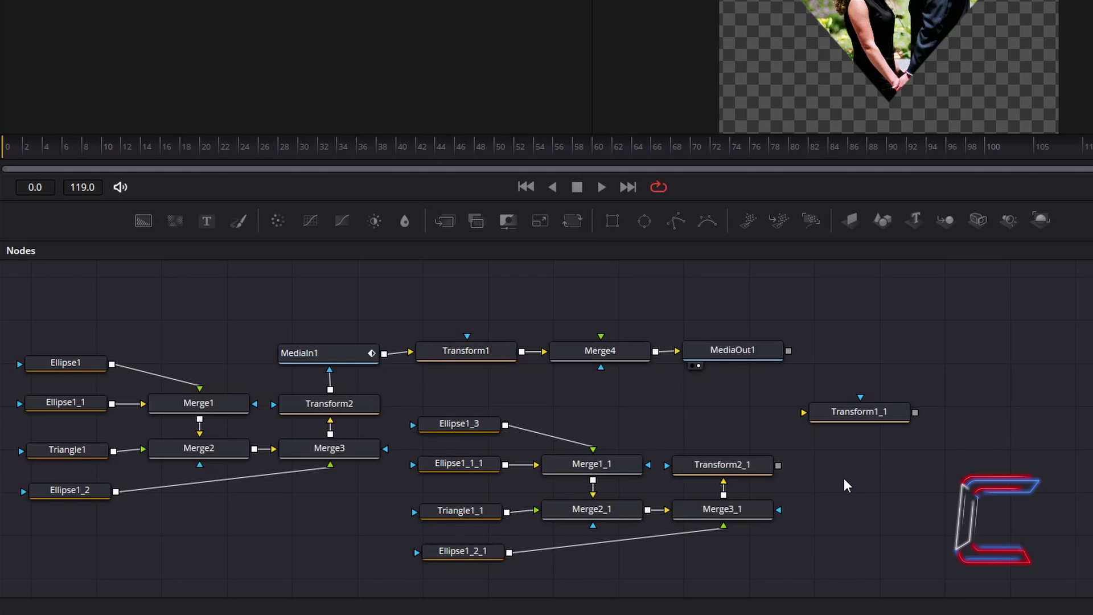
key(shift+space)
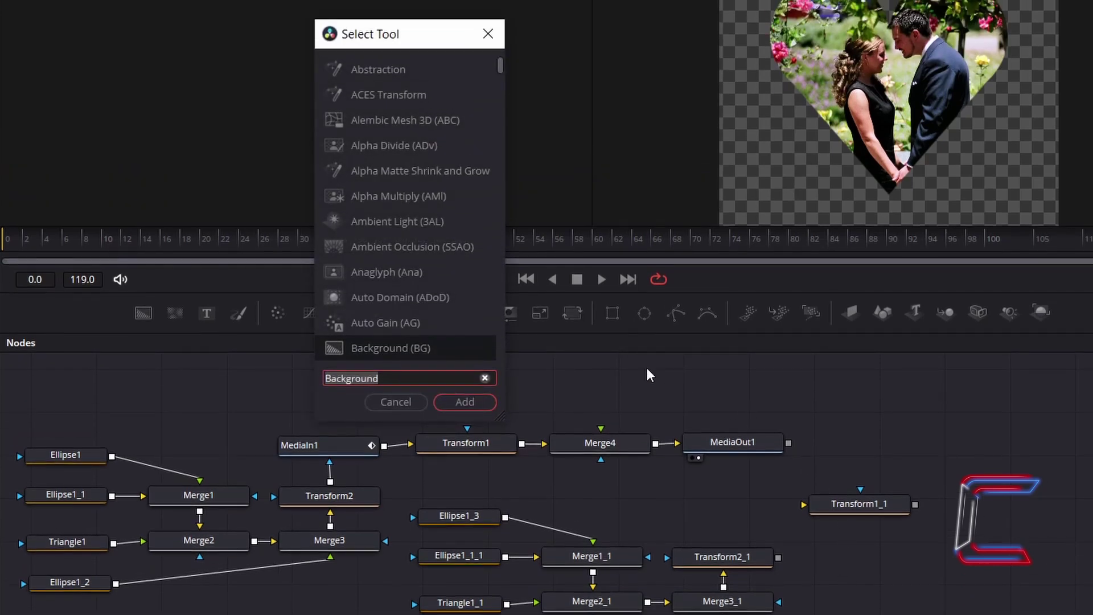
click(465, 402)
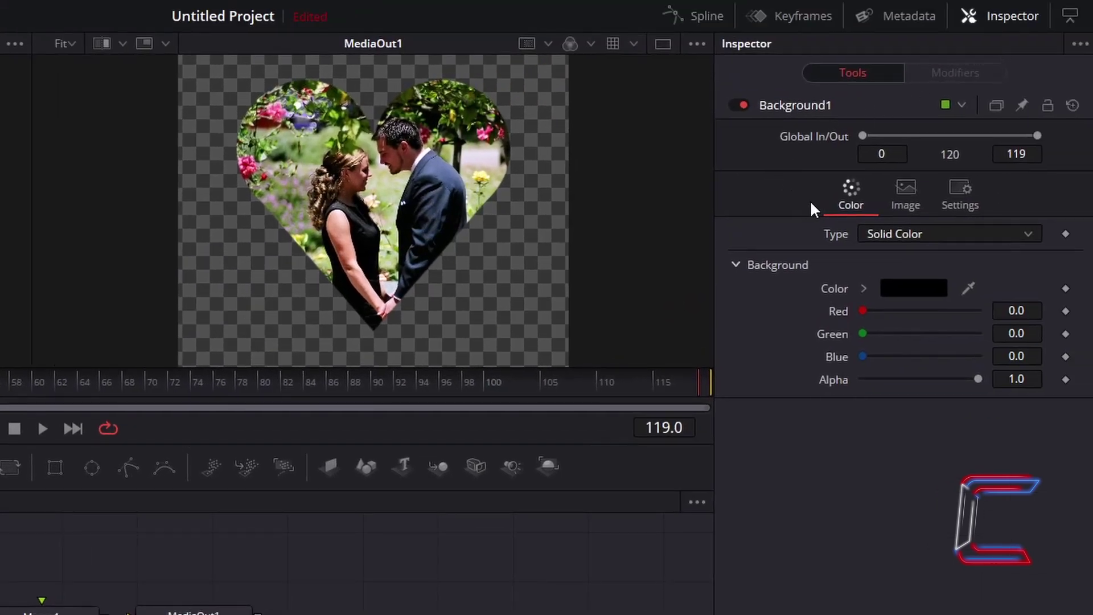
Set Background1's color to #e63472 and connect the Transform2_1 output to its mask input
click(913, 288)
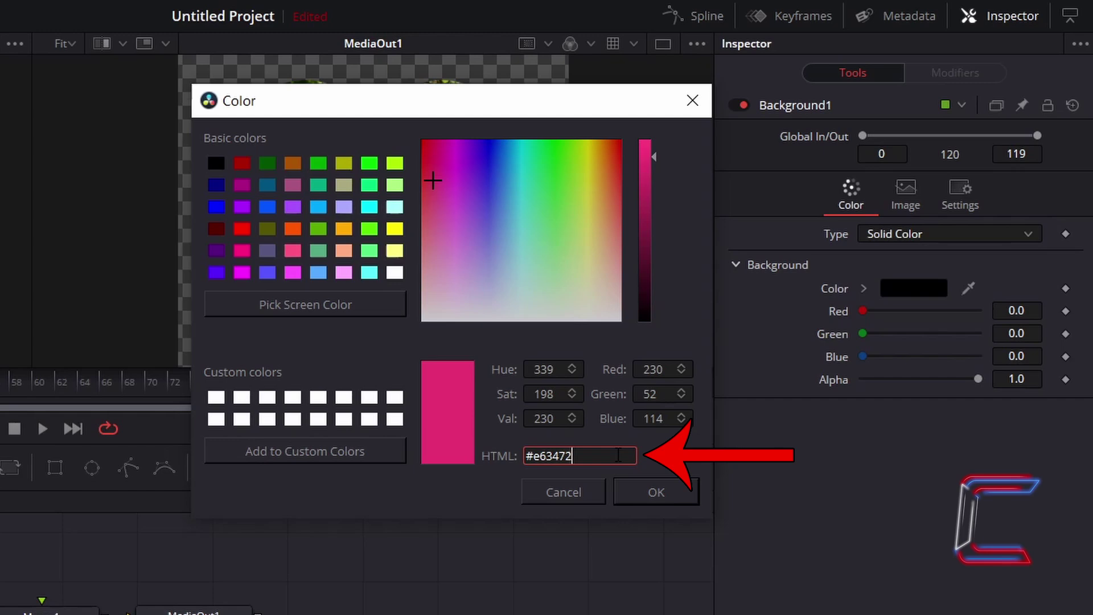
click(675, 493)
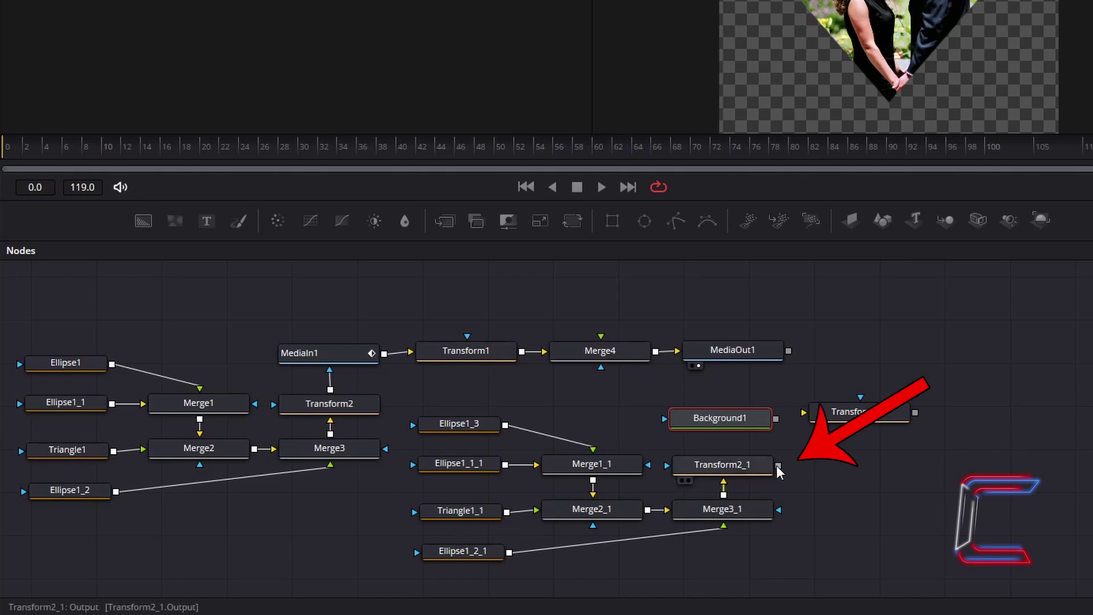
mouse_move(778, 465)
mouse_down()
mouse_move(660, 420)
mouse_move(667, 427)
mouse_up()
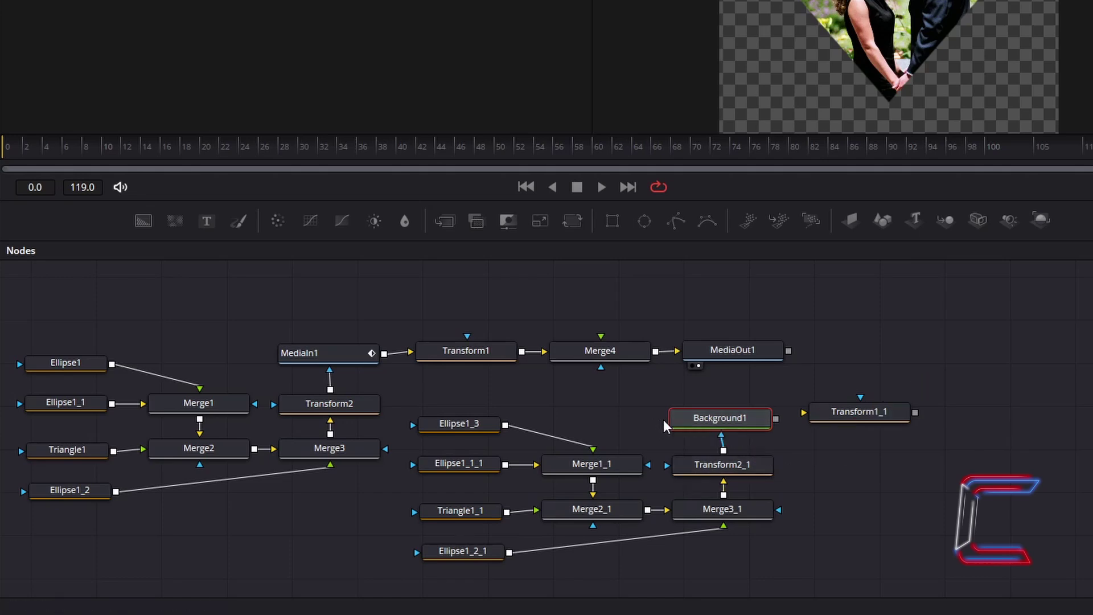
Add a Gaussian Blur node after Background1 and connect its output to the Transform1_1 input, placing the blur below Transform1_1
click(747, 430)
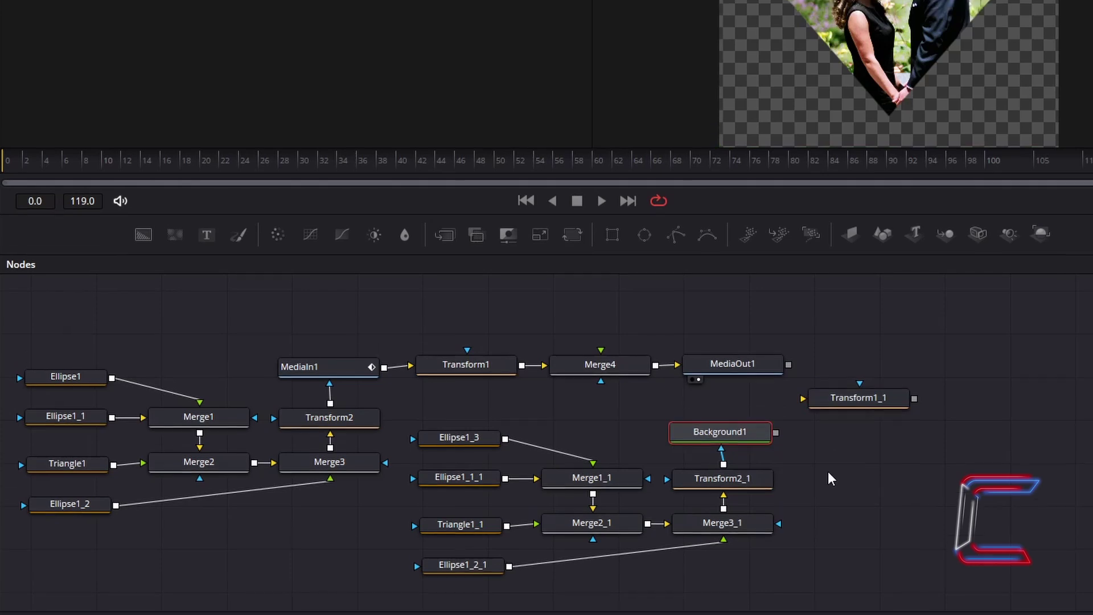
key(shift+space)
text(Gaussian Blur)
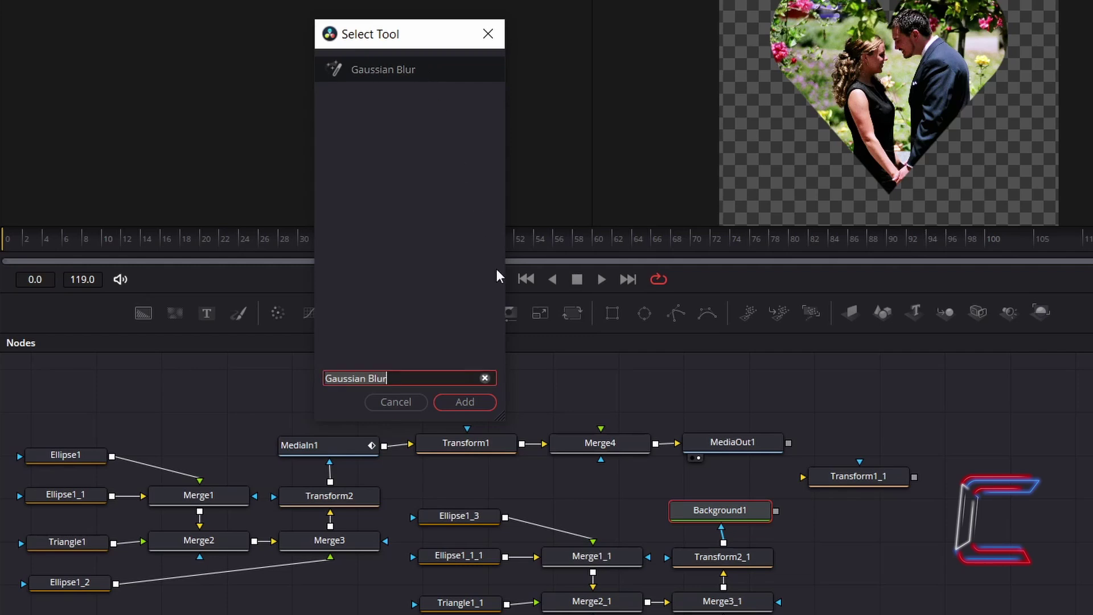
click(481, 400)
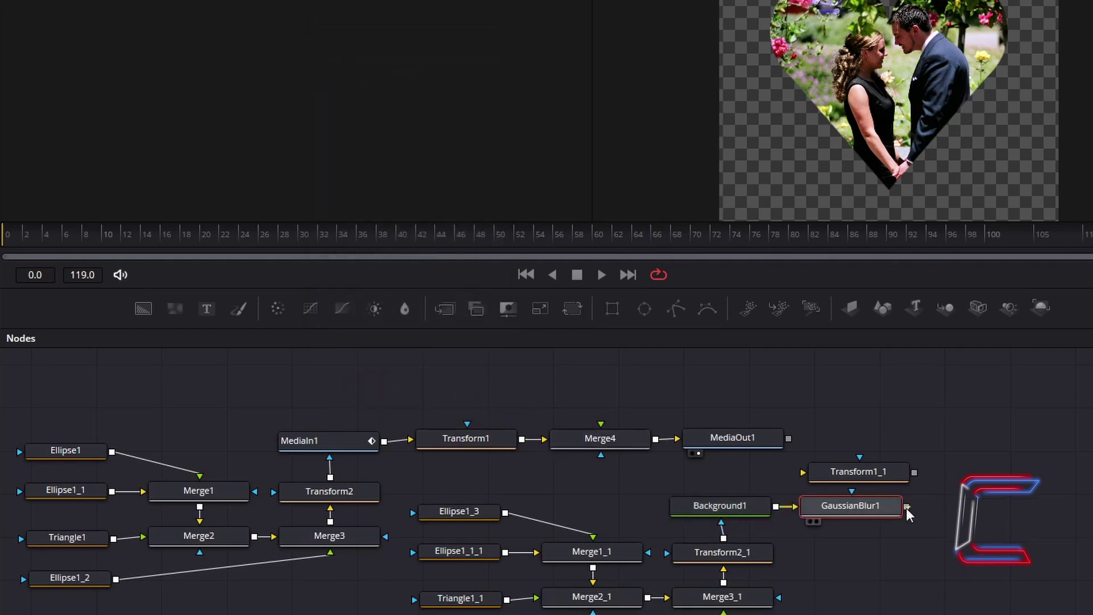
drag(907, 511, 805, 483)
drag(805, 389, 803, 386)
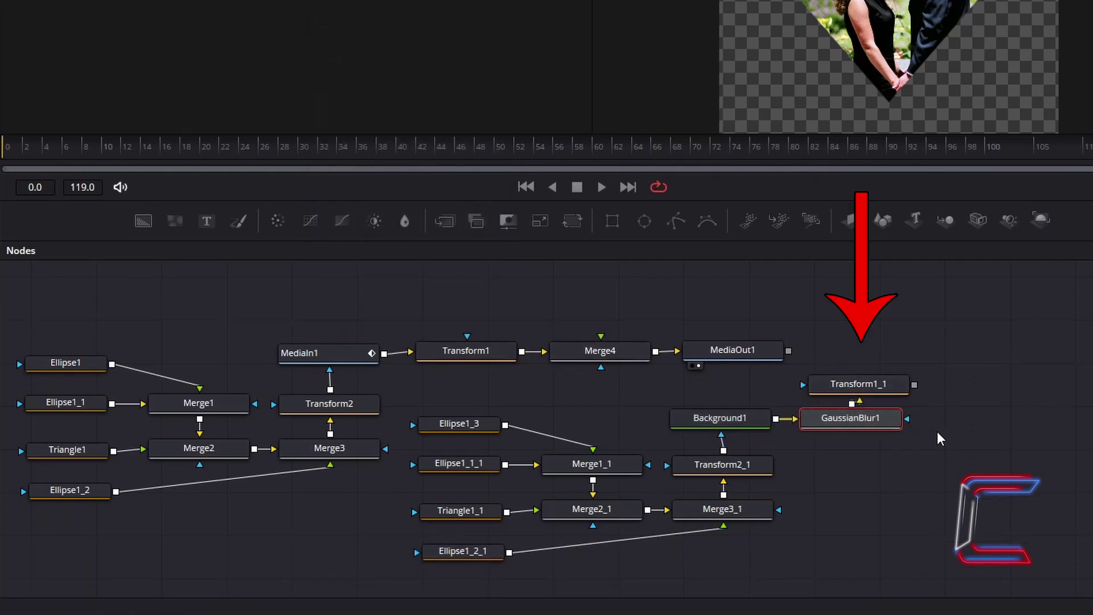
drag(859, 423, 865, 438)
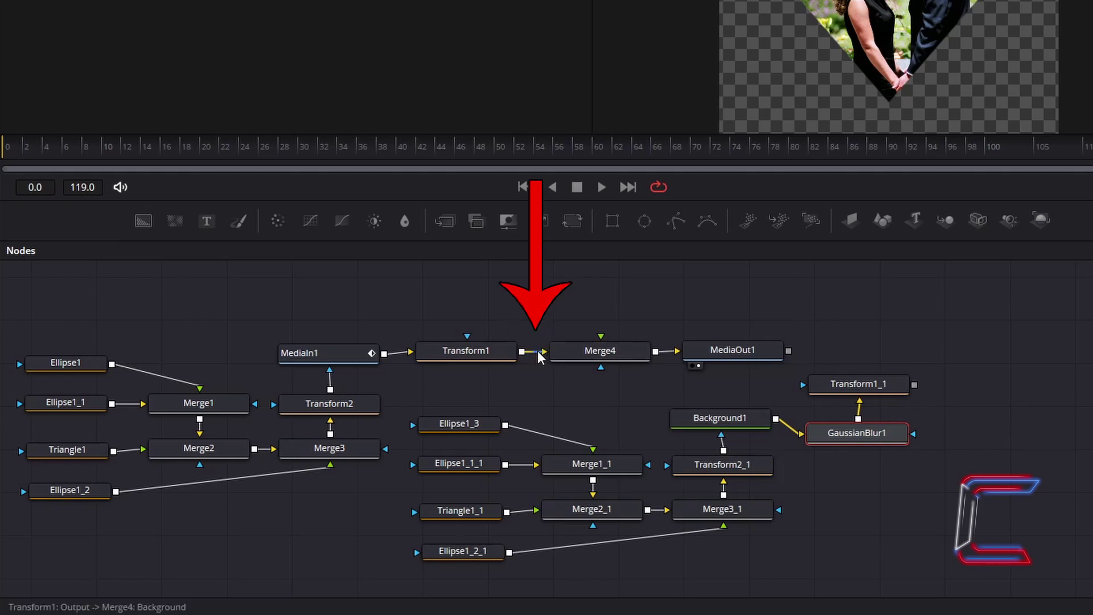
Rewire Merge4 so that Transform1 feeds its foreground input and Transform1_1 feeds its background input
drag(537, 352, 537, 360)
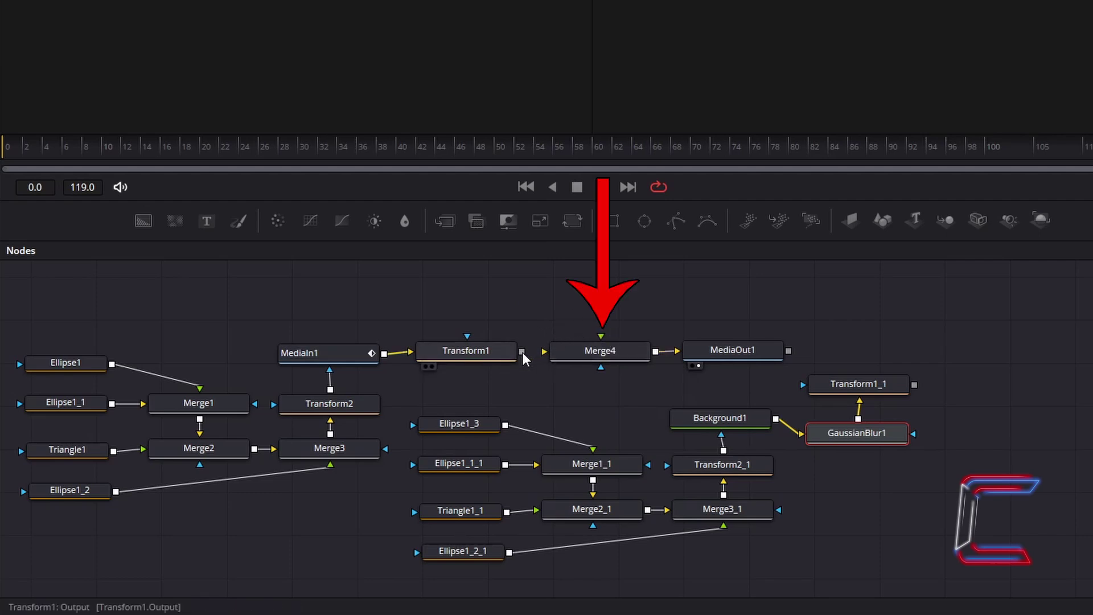
drag(522, 352, 602, 341)
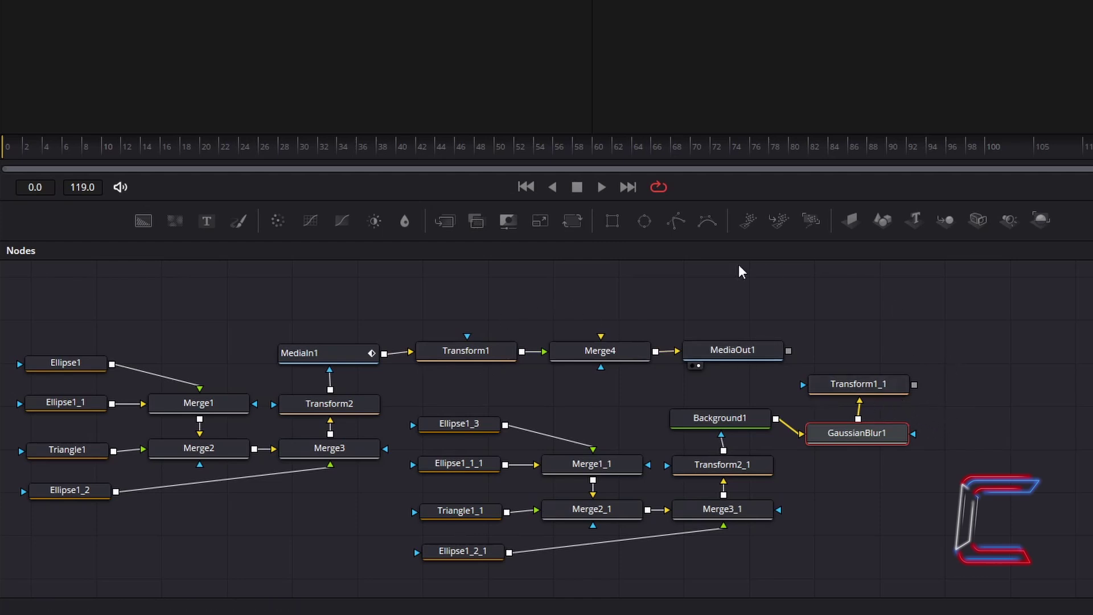
drag(915, 385, 598, 340)
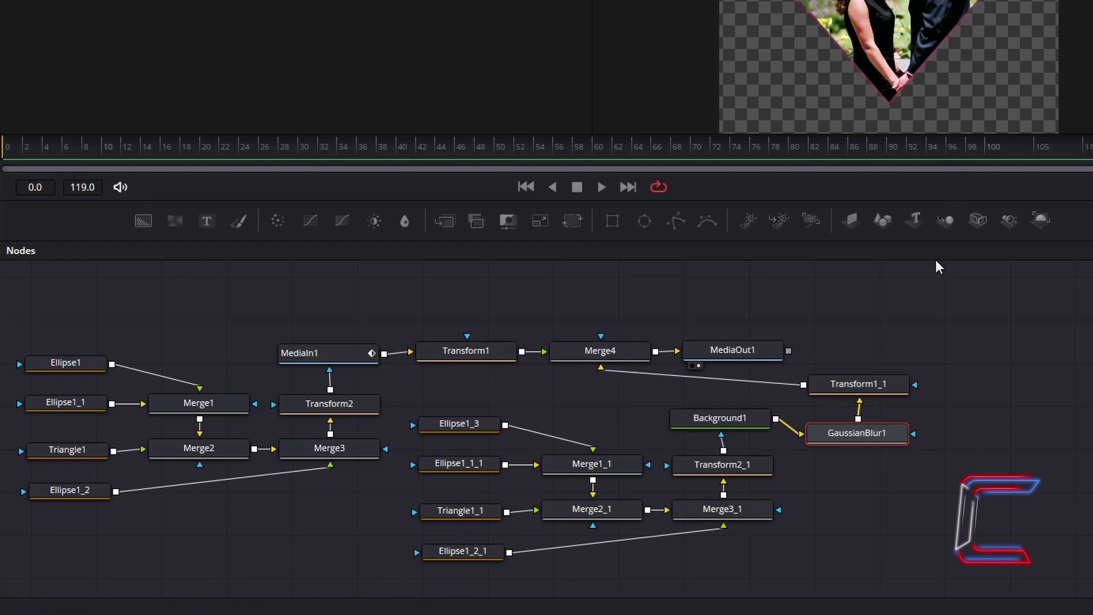
Slightly increase the Size of Transform1_1 to enlarge the blurred pink heart behind the image
click(895, 388)
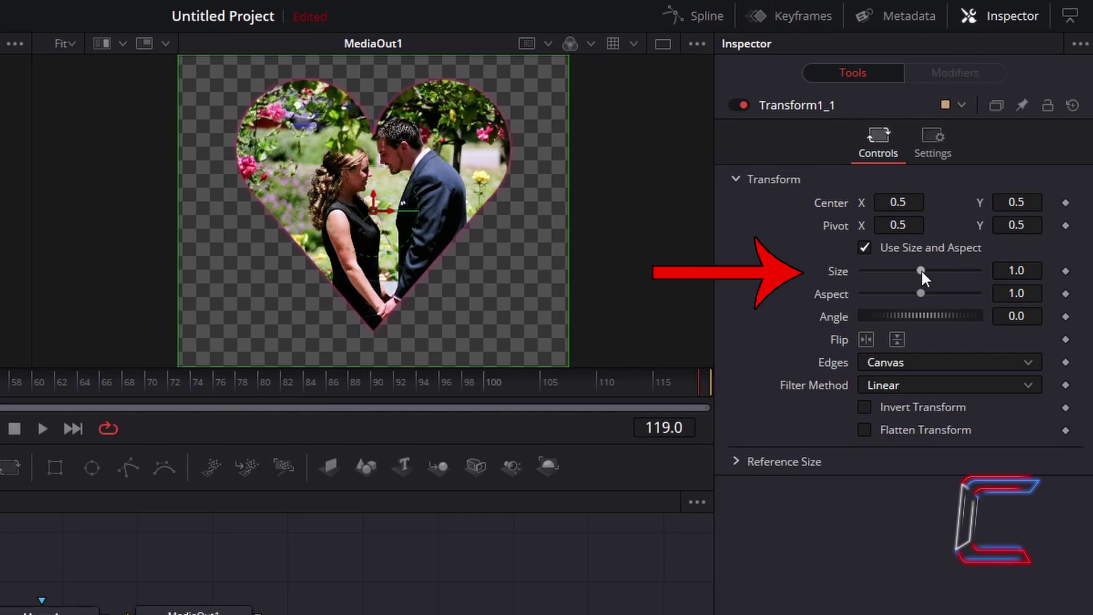
drag(921, 270, 923, 269)
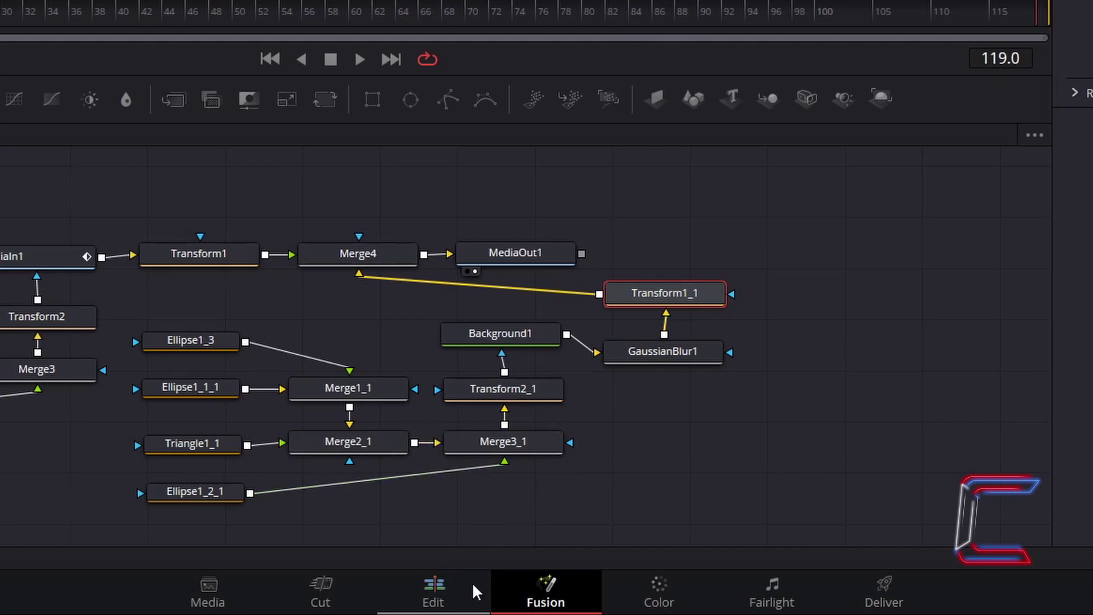
On the Edit page, move the tropical-5-1545116.jpg clip up to Video 3 and place a Fusion Composition on Video 1 beneath it
click(473, 582)
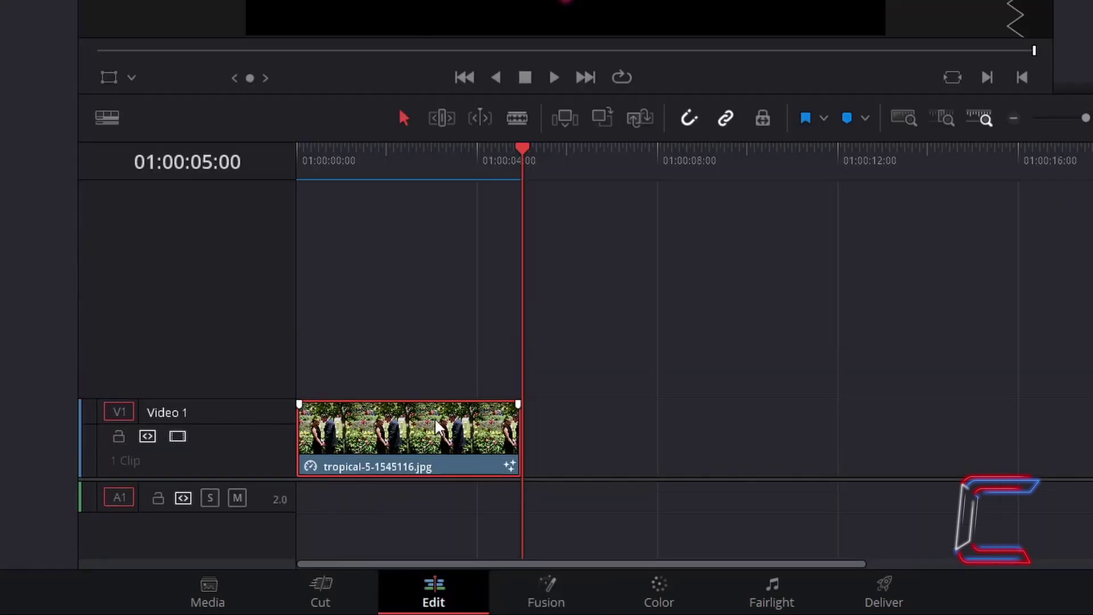
drag(435, 418, 426, 271)
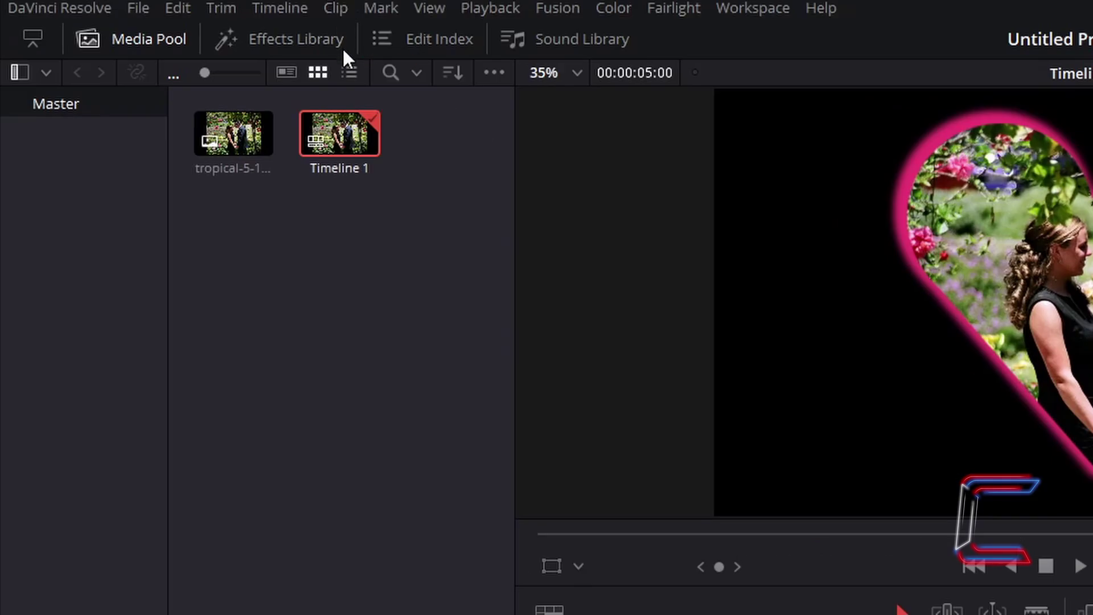
click(343, 46)
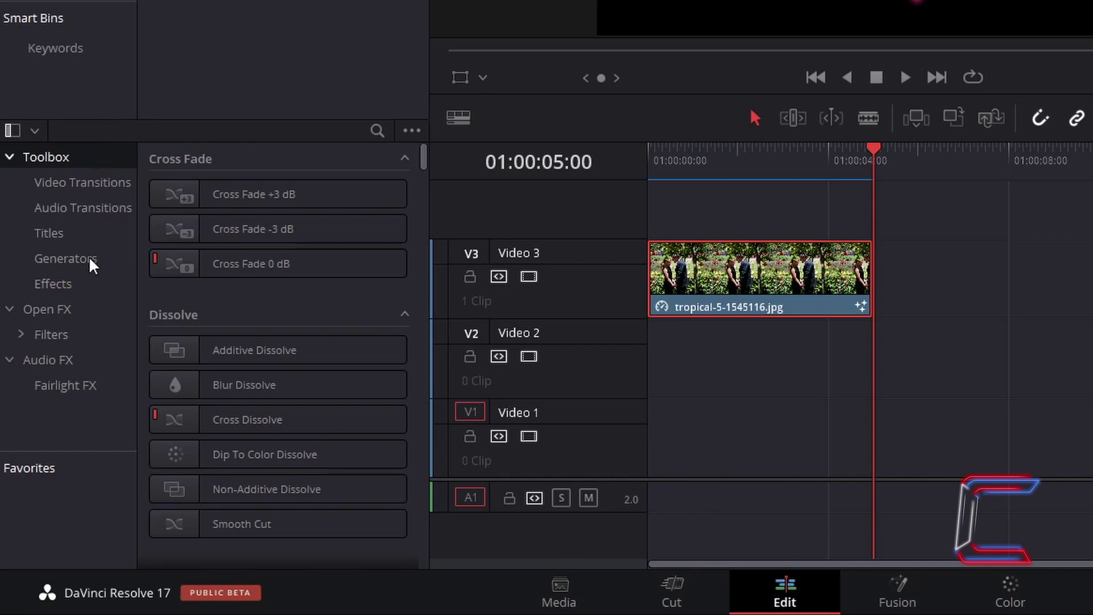
click(74, 285)
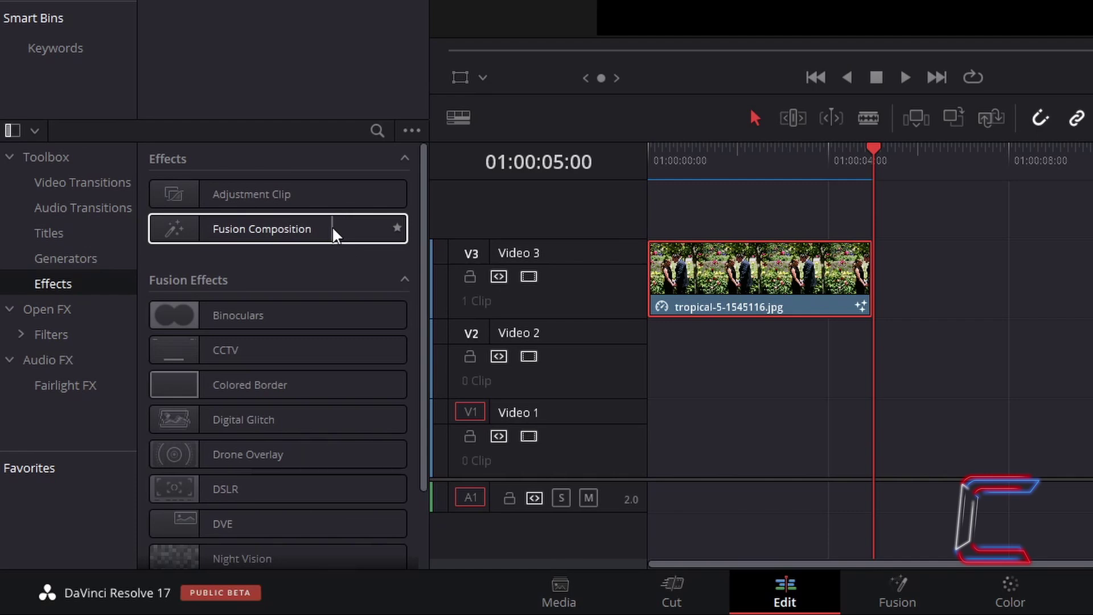
drag(332, 233, 656, 439)
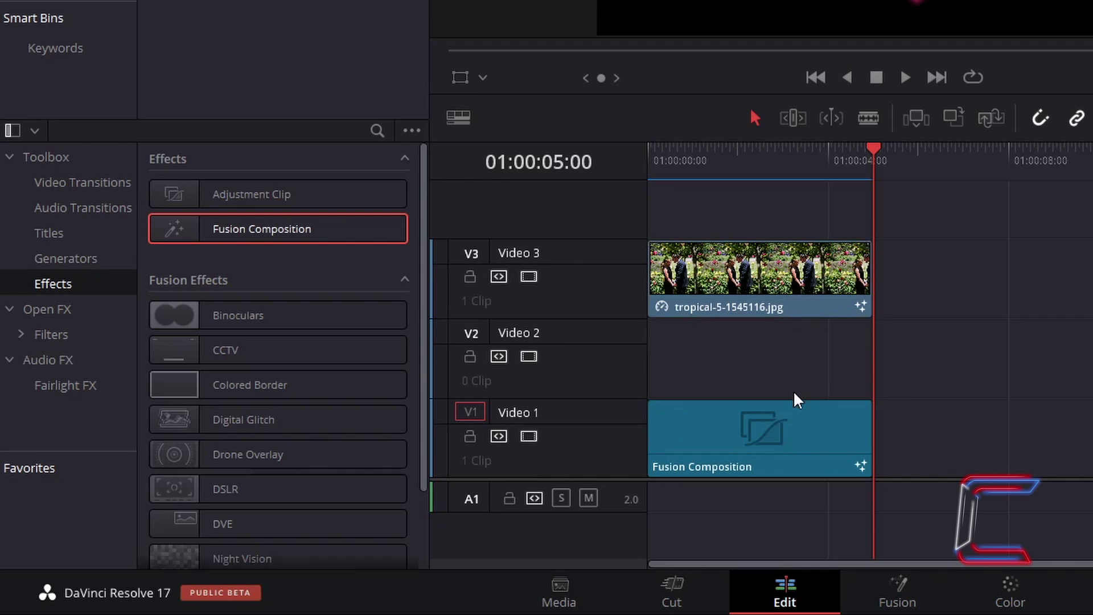
Open the Fusion Composition clip in the Fusion page and add an Ellipse mask node shown in the right viewer
right_click(801, 428)
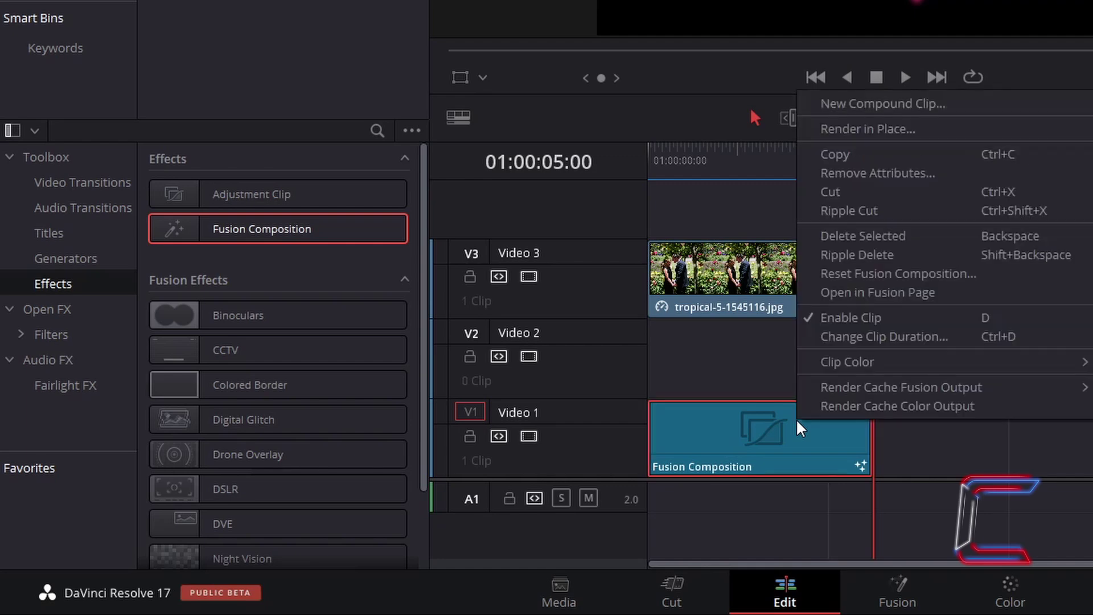
click(950, 295)
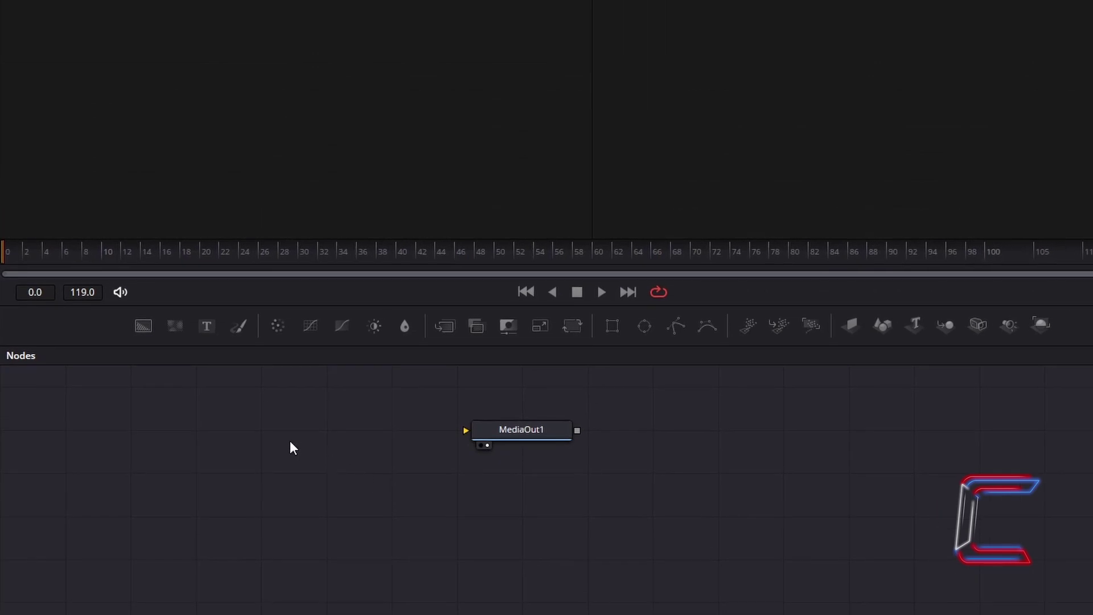
key(shift+space)
text(Ellipse)
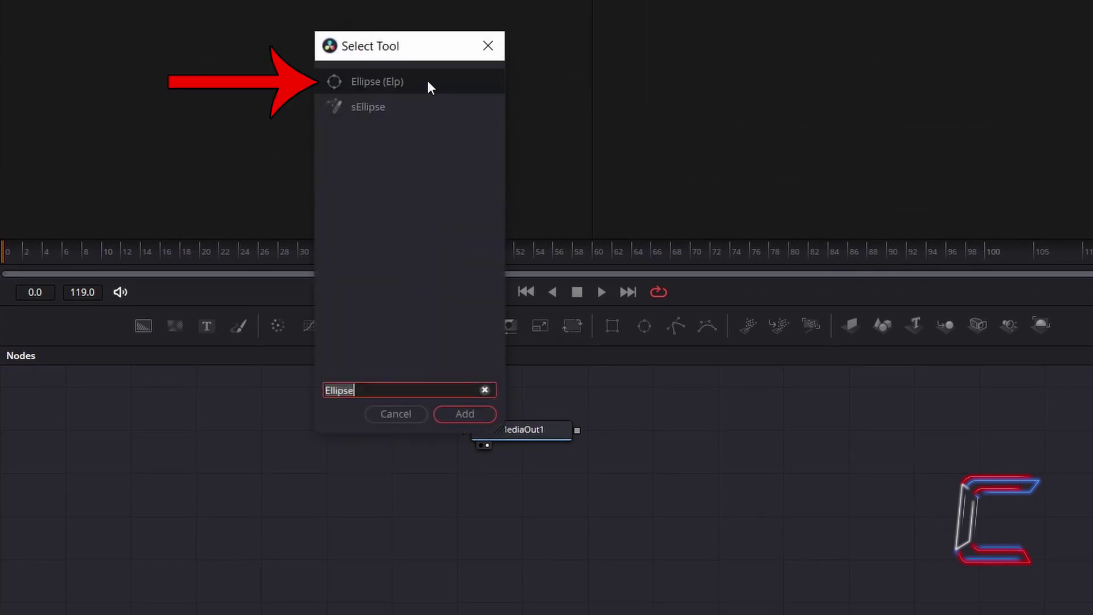
click(476, 412)
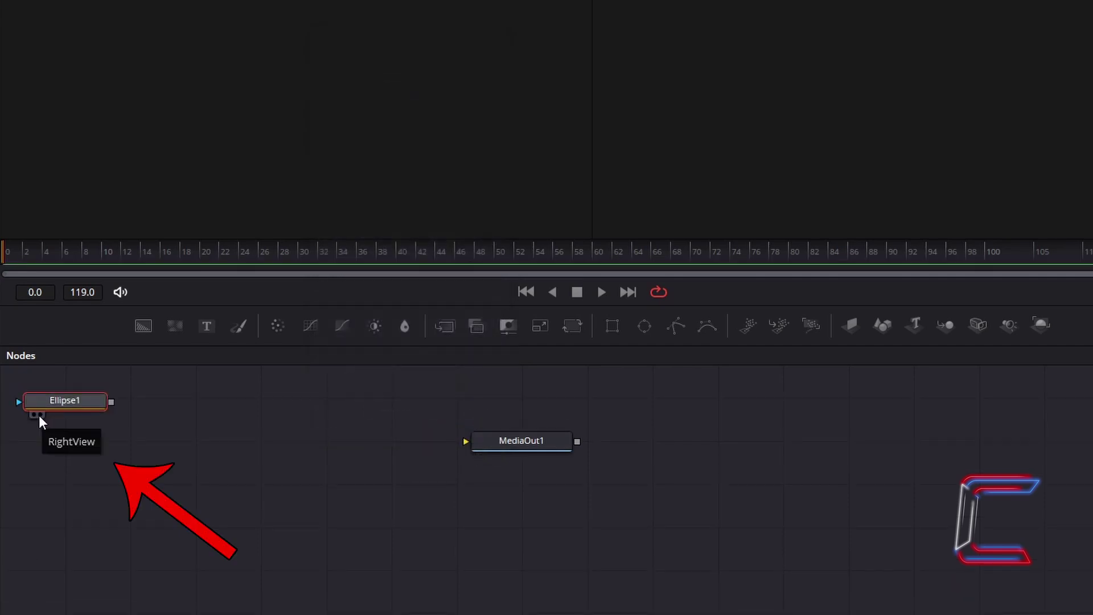
click(39, 415)
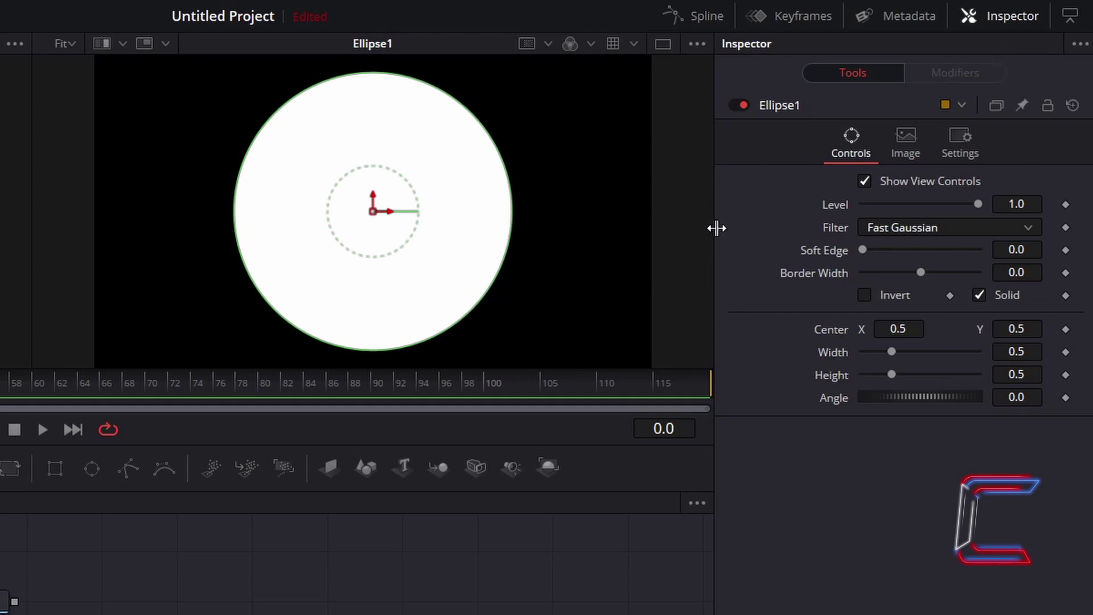
Set Ellipse1's Soft Edge, Width and Height each to 0.14
click(1039, 250)
text(0.14)
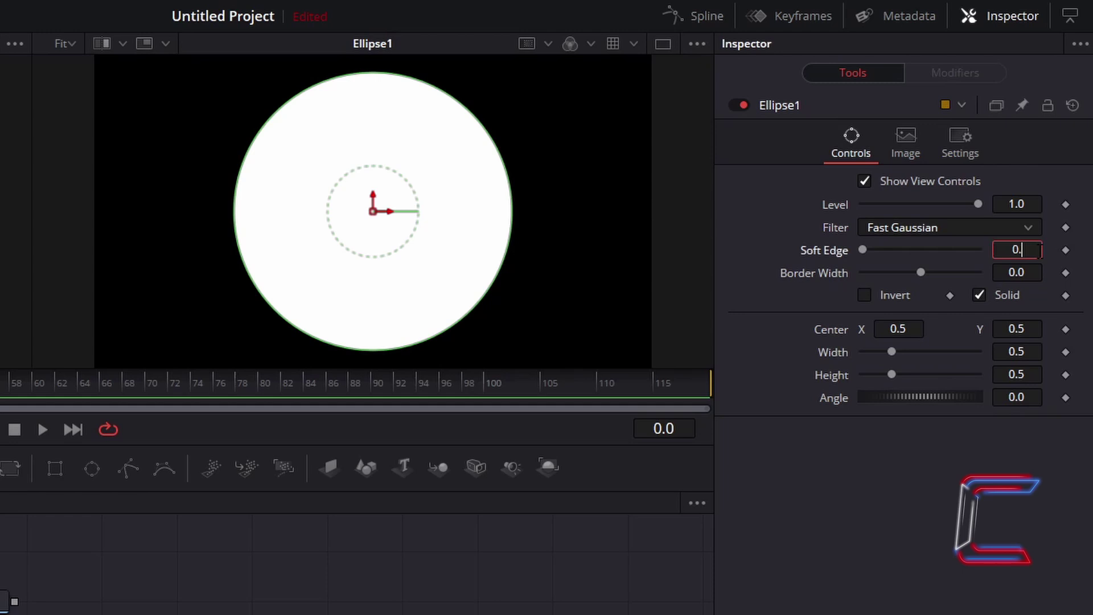
key(Tab)
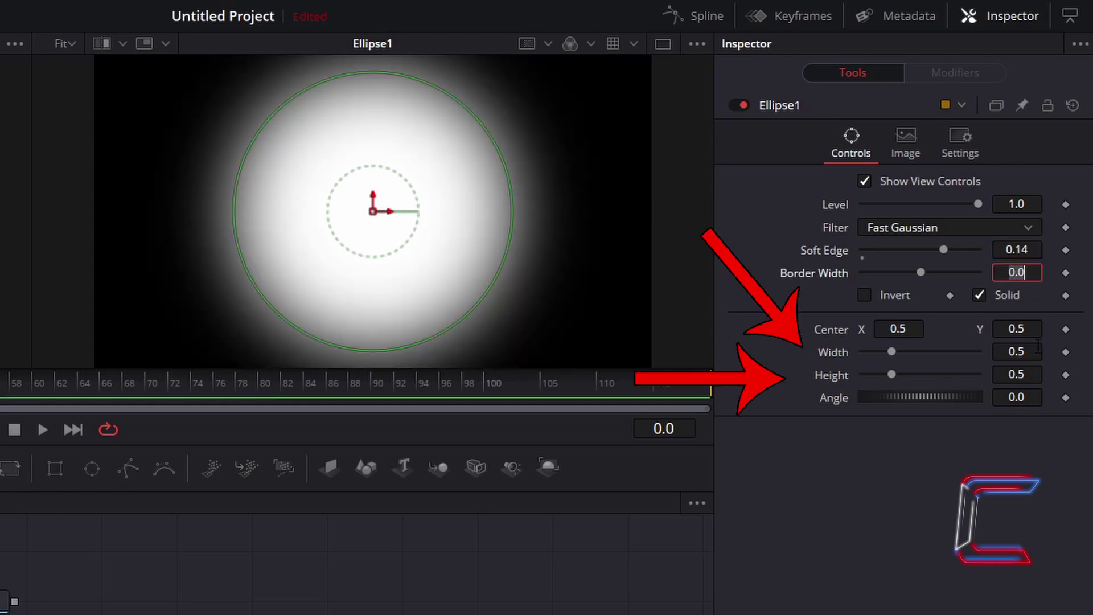
click(1039, 349)
text(0.14)
key(Tab)
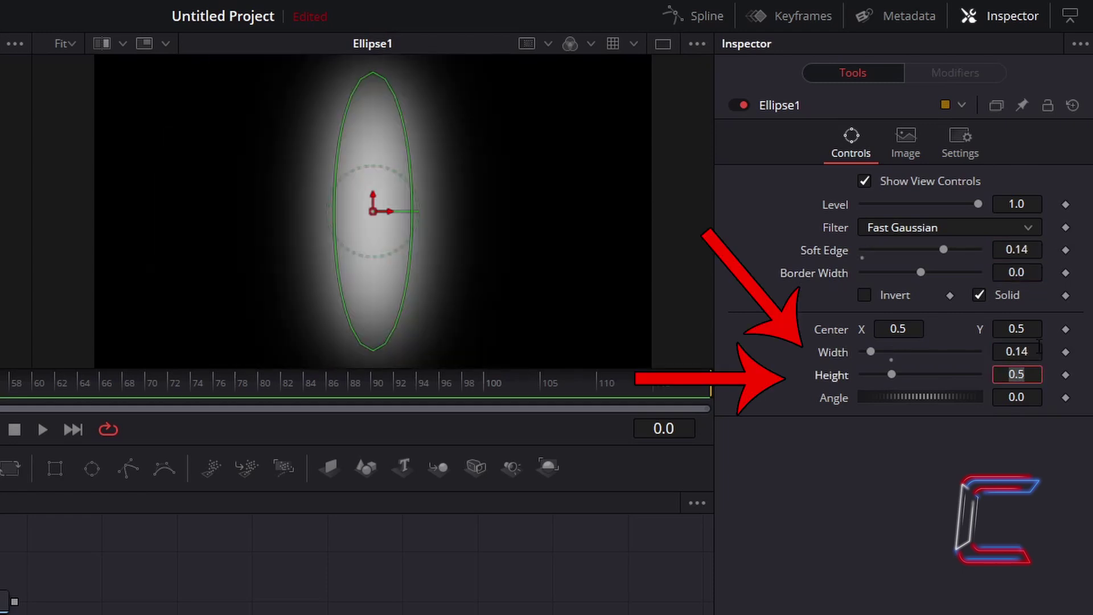
text(0.14)
key(Tab)
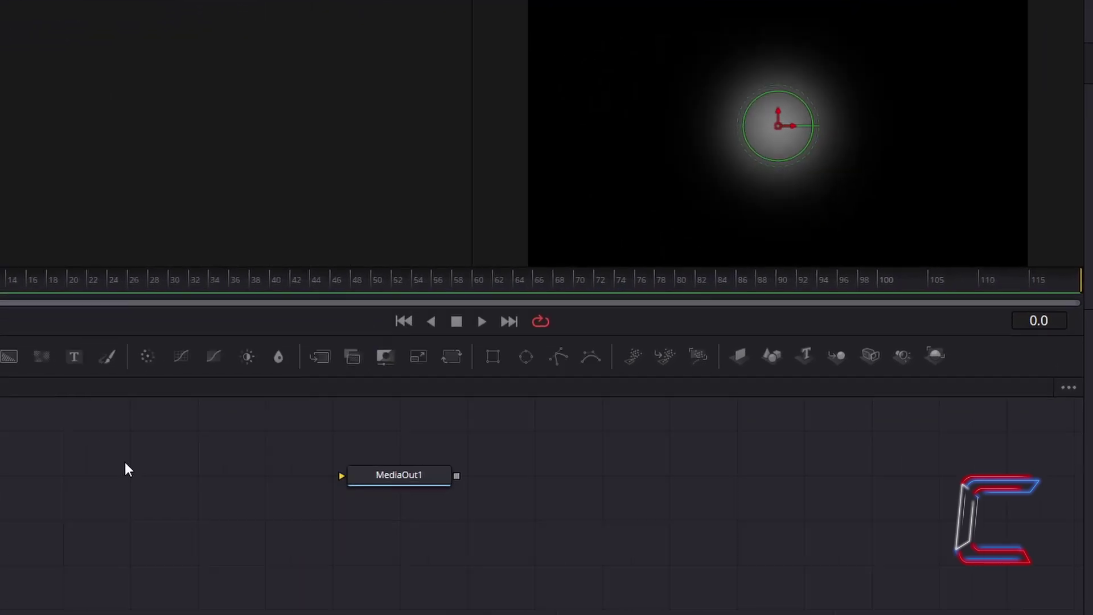
Add a Background node to the new composition
key(shift+space)
text(Background)
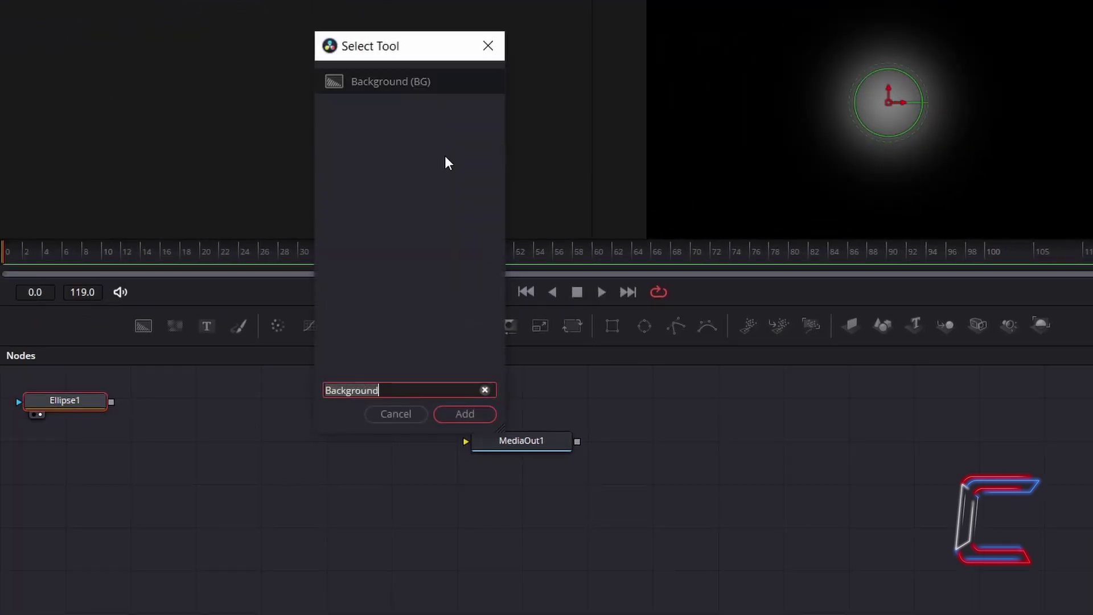
click(480, 414)
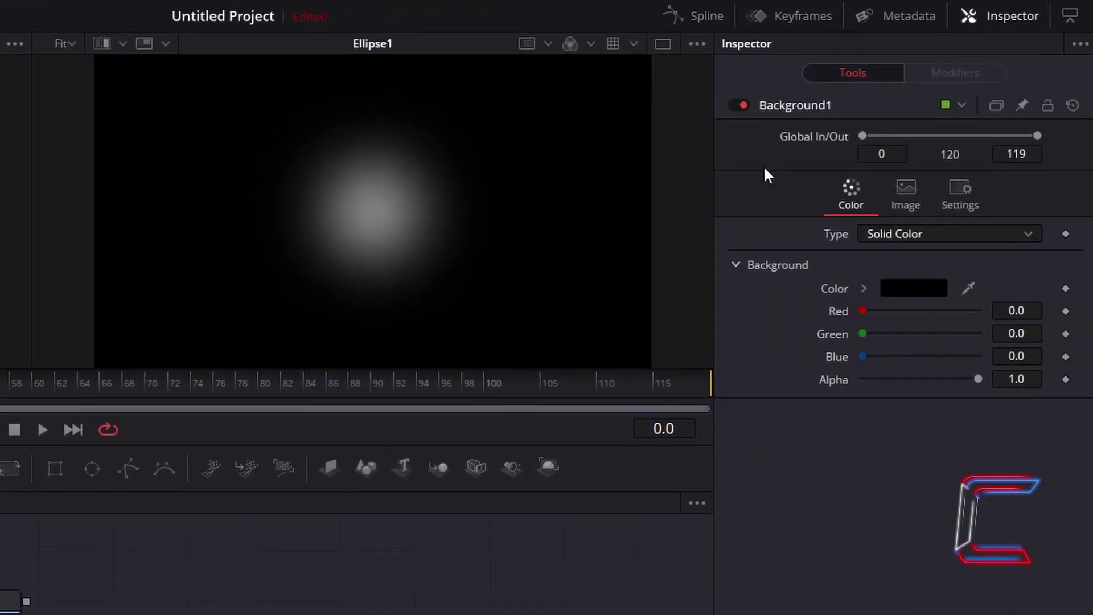
Set Background1's color to #b11c3f and connect the Ellipse1 output to its mask input
click(934, 288)
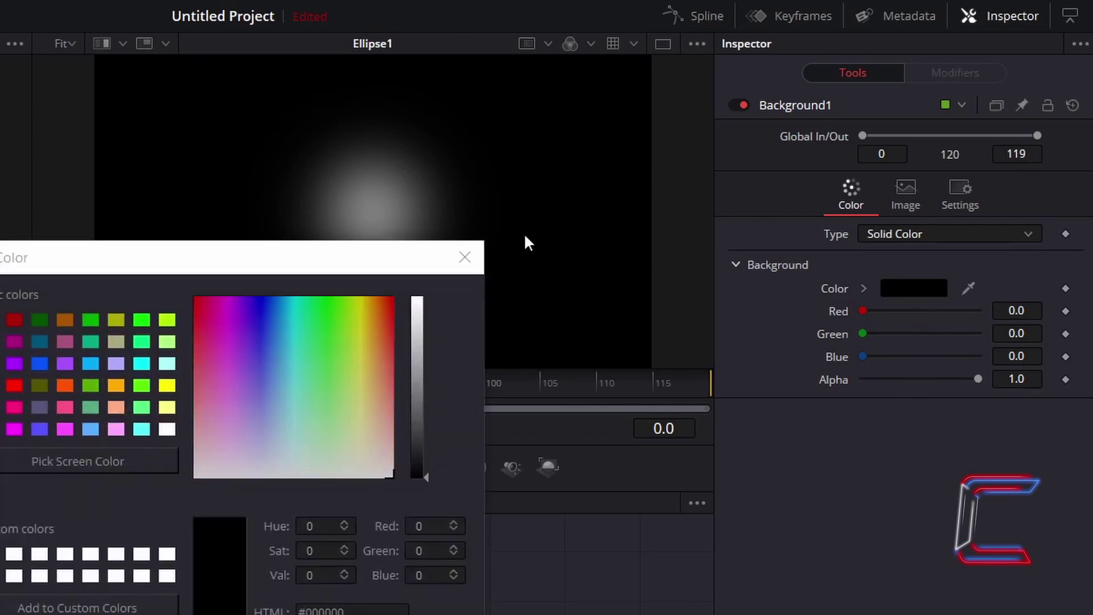
drag(366, 257, 597, 101)
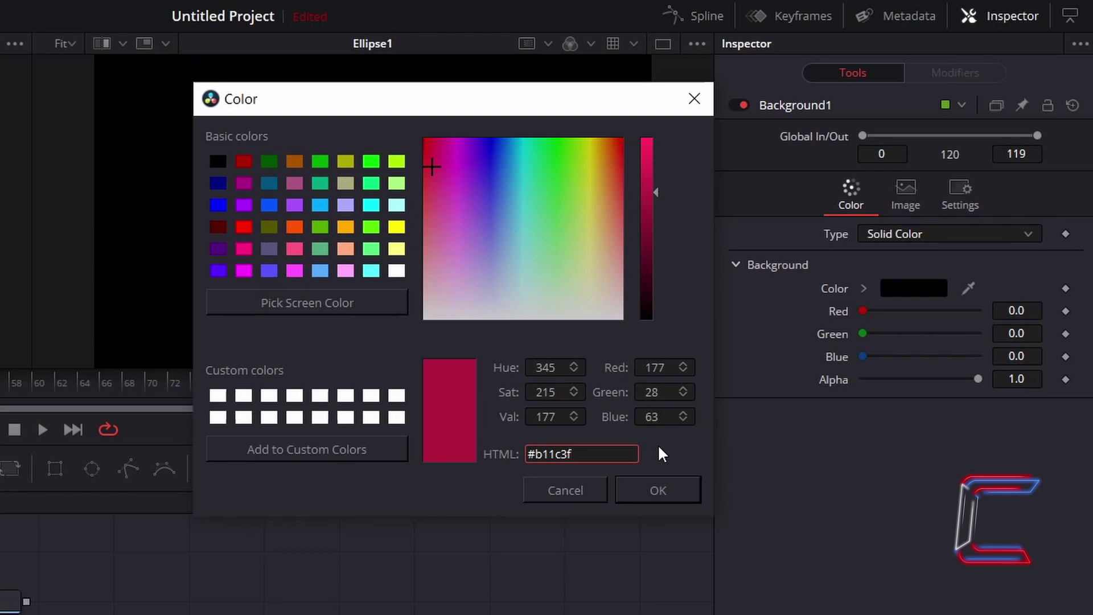
click(679, 493)
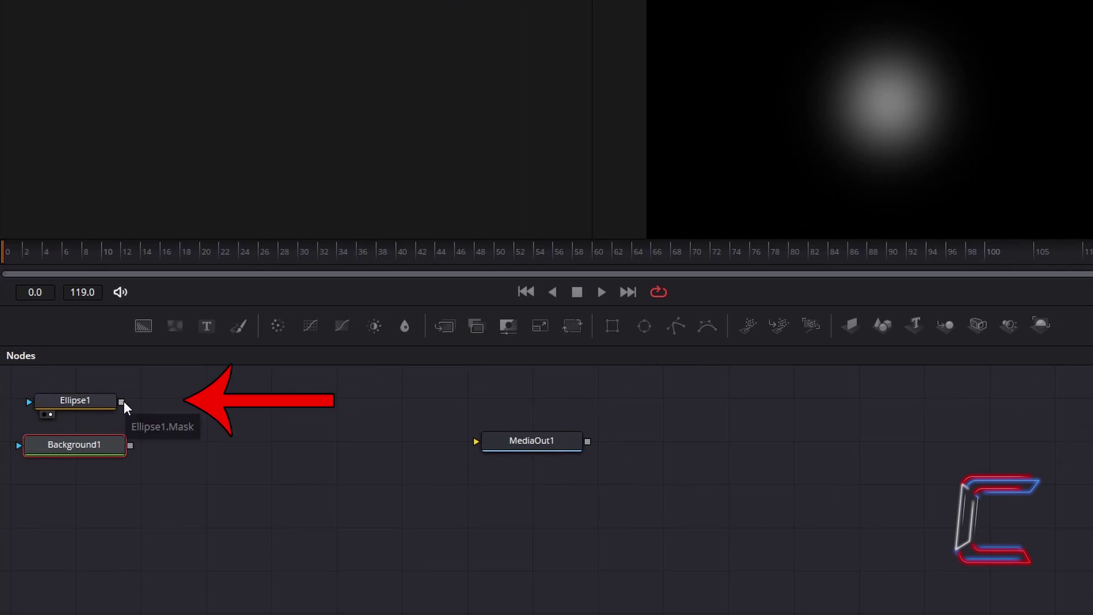
drag(124, 406, 21, 450)
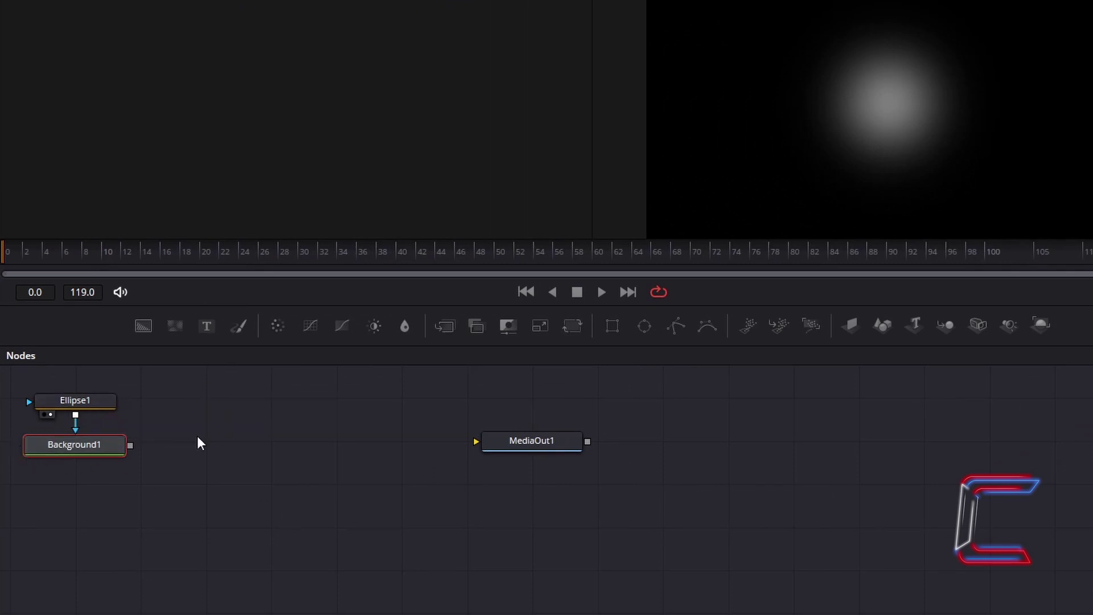
Add an unconnected pEmitter node and change its particle Style from Point to one that takes an image input
key(shift+space)
text(pemitter)
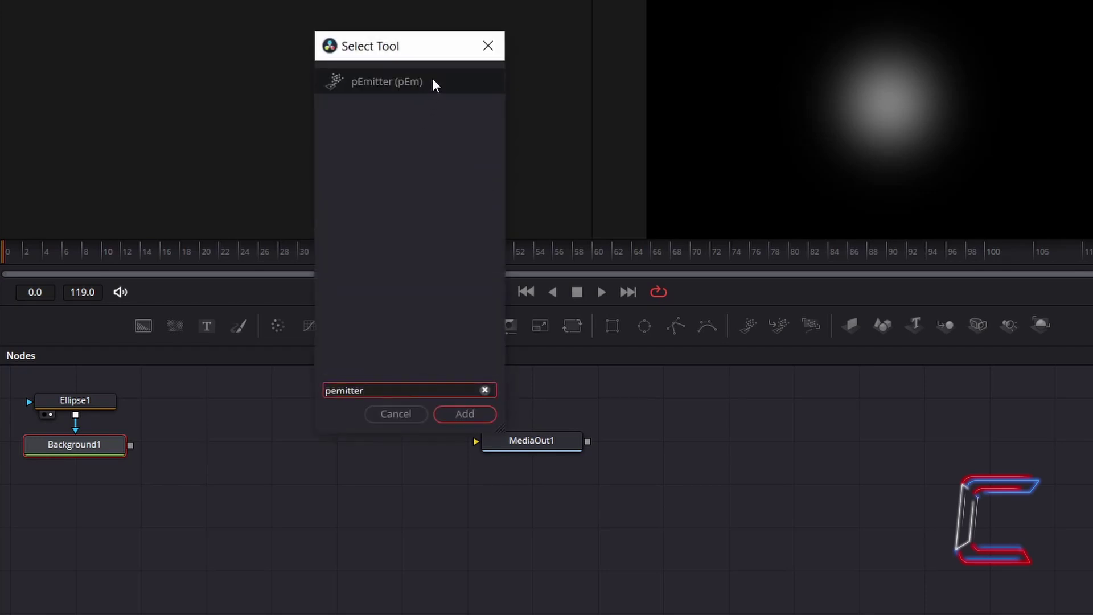
click(434, 85)
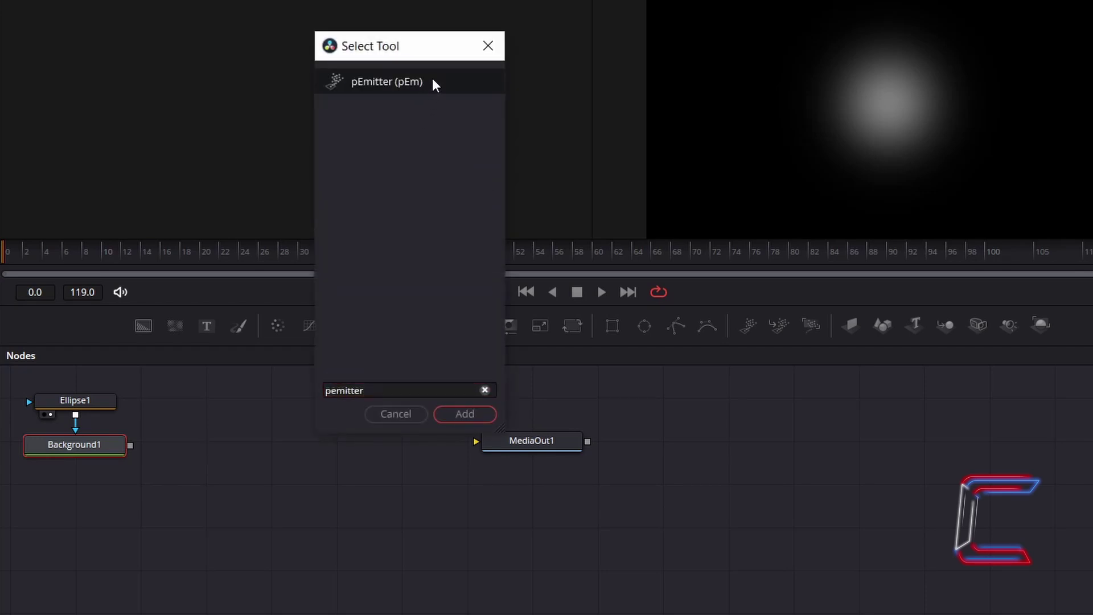
click(478, 415)
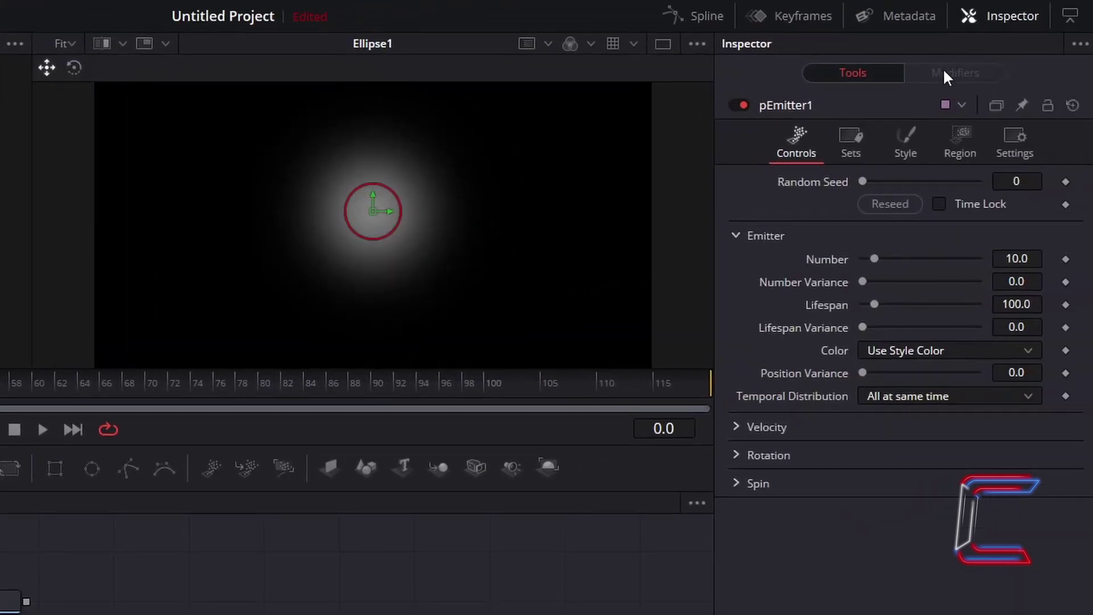
click(923, 154)
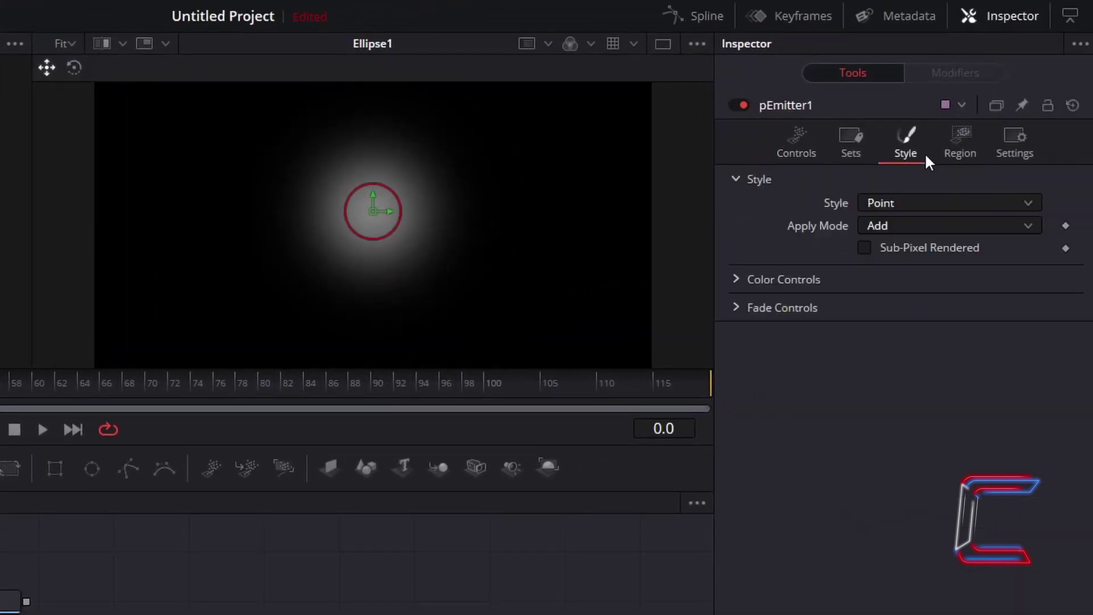
click(917, 201)
click(920, 249)
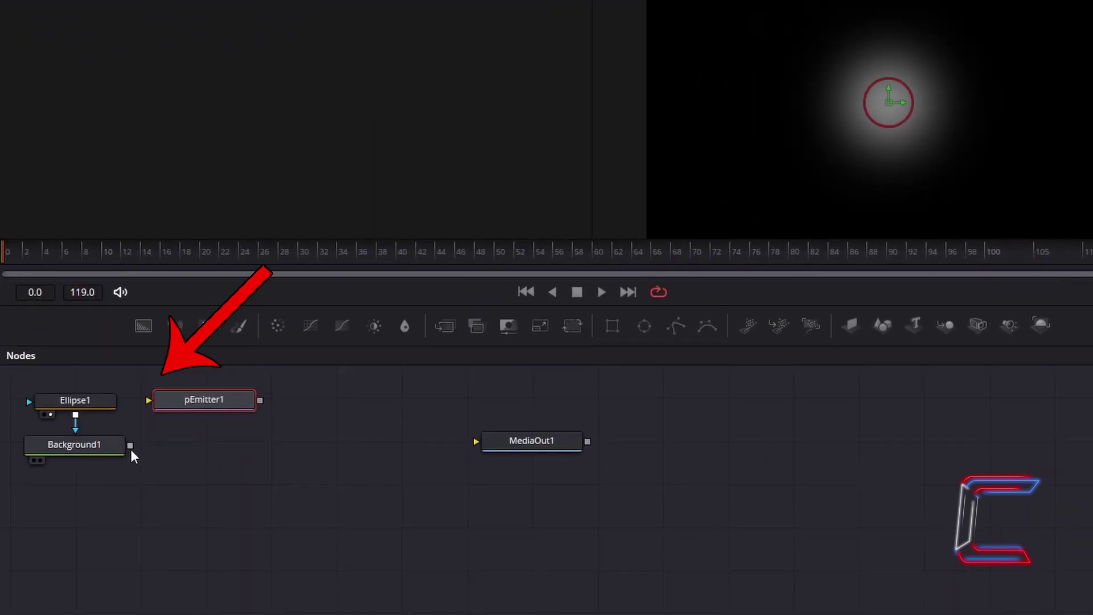
Connect Background1's output to the pEmitter1 input and set the emitter's Fade In to 0.2 and Fade Out to 0.8
drag(131, 446, 148, 400)
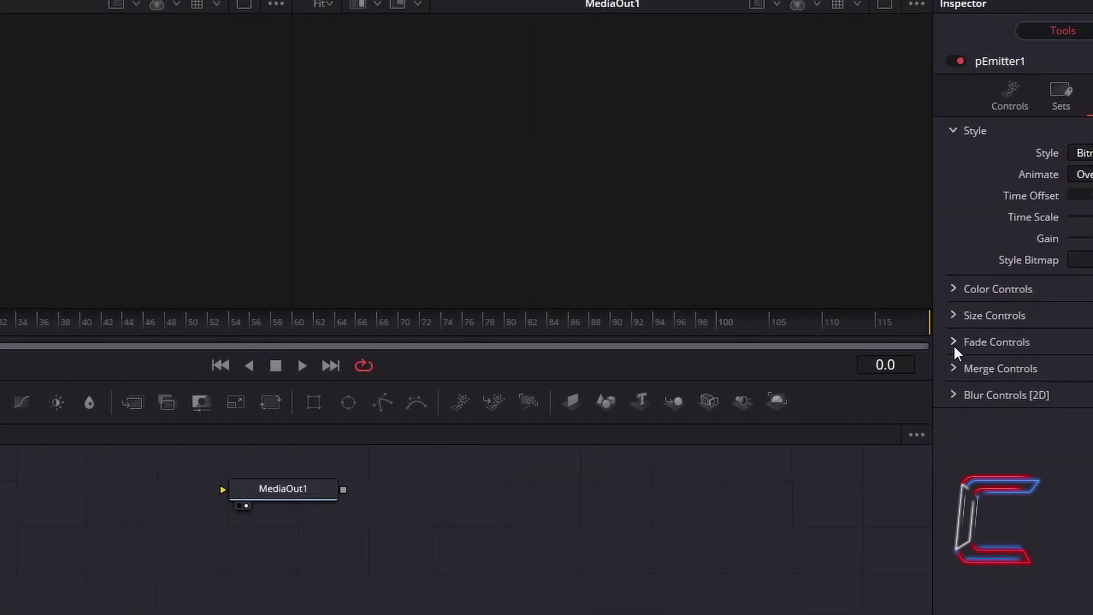
click(736, 404)
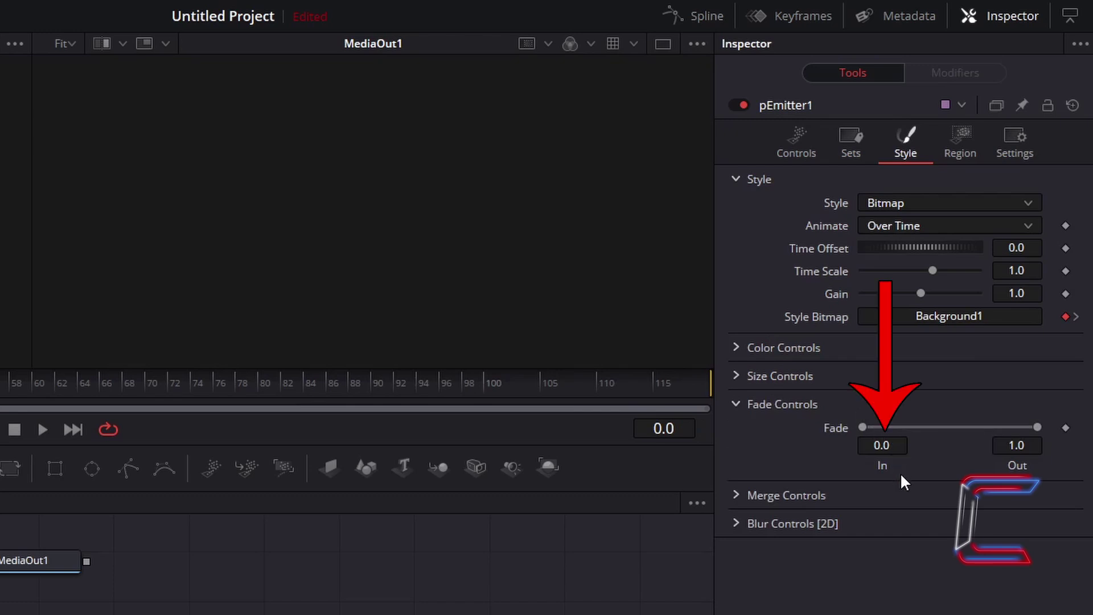
click(894, 446)
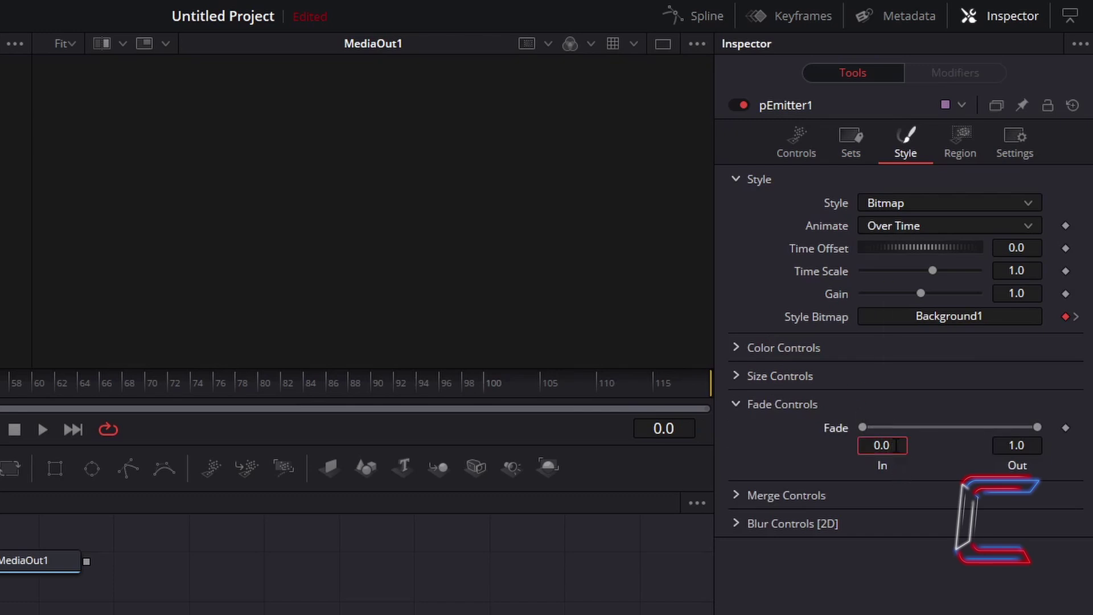
text(0.2)
key(Tab)
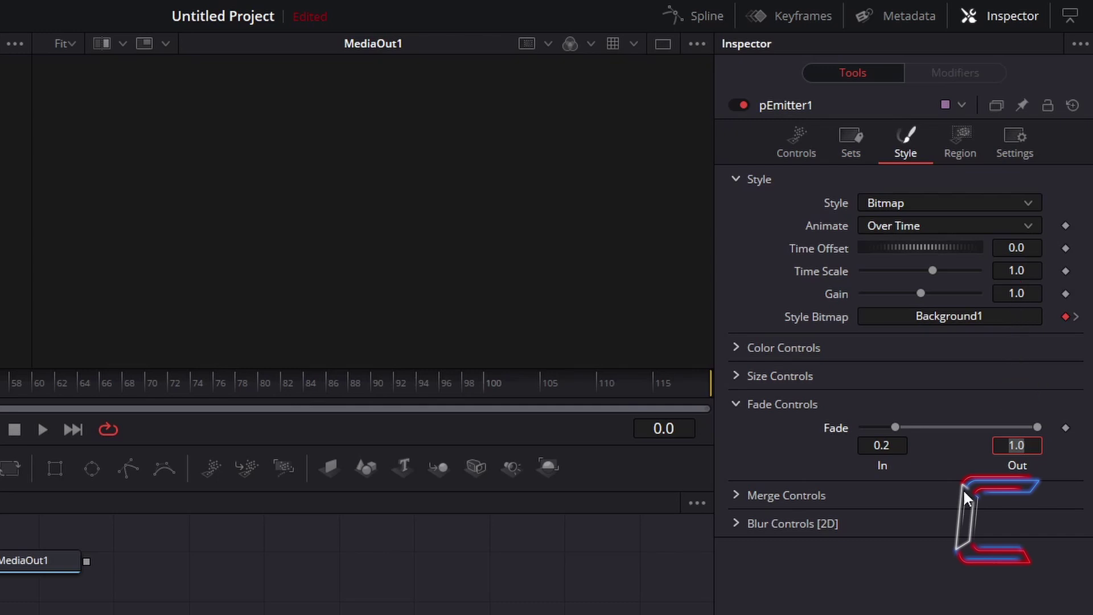
text(0.8)
key(Tab)
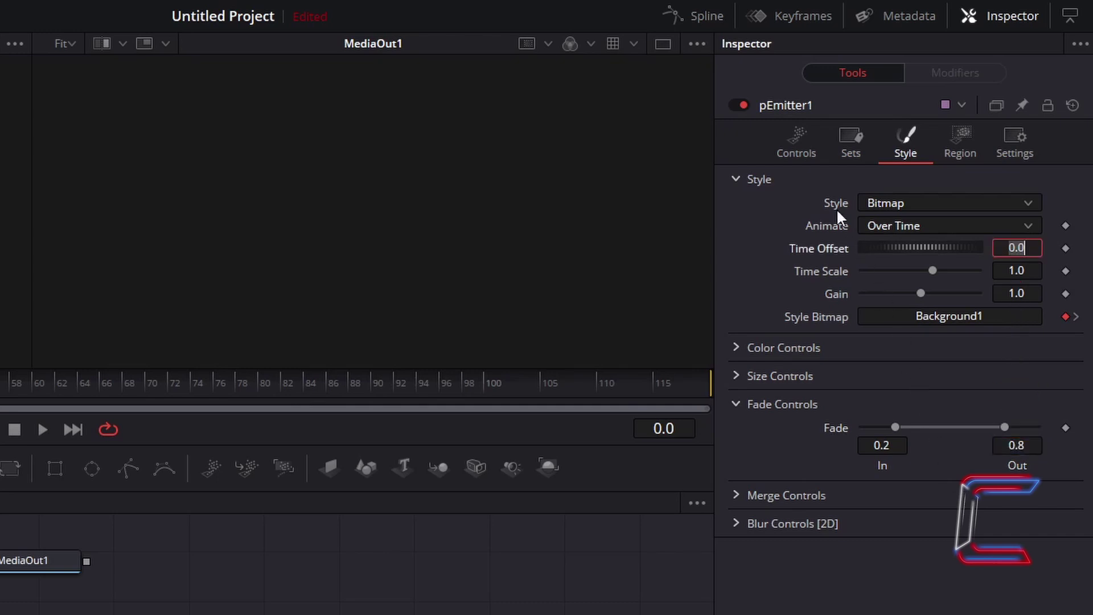
Set pEmitter1's emitter Number to 1.5
click(798, 159)
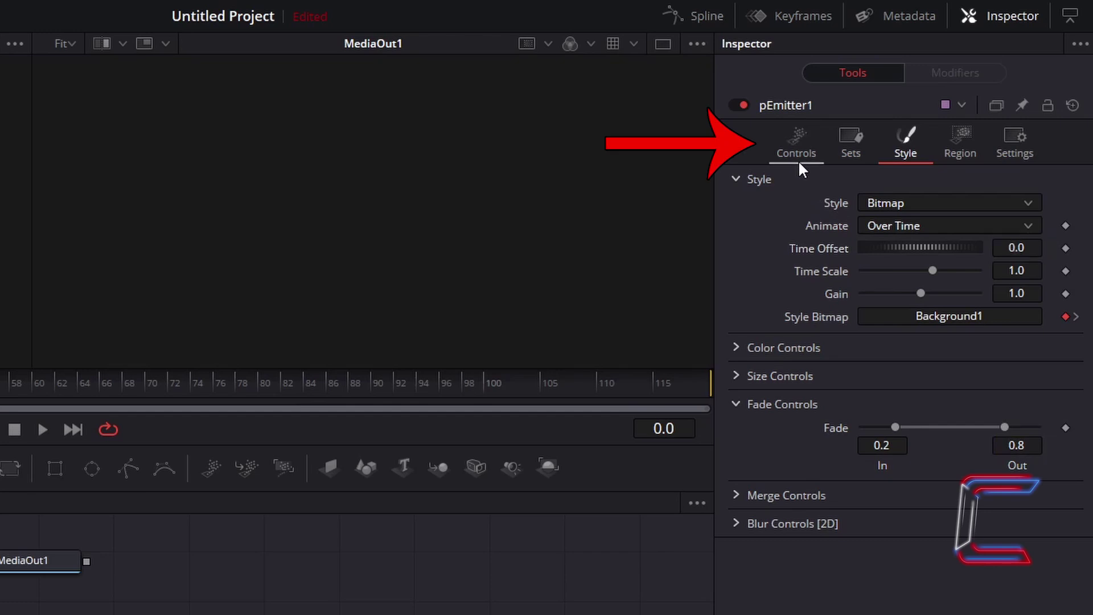
click(798, 159)
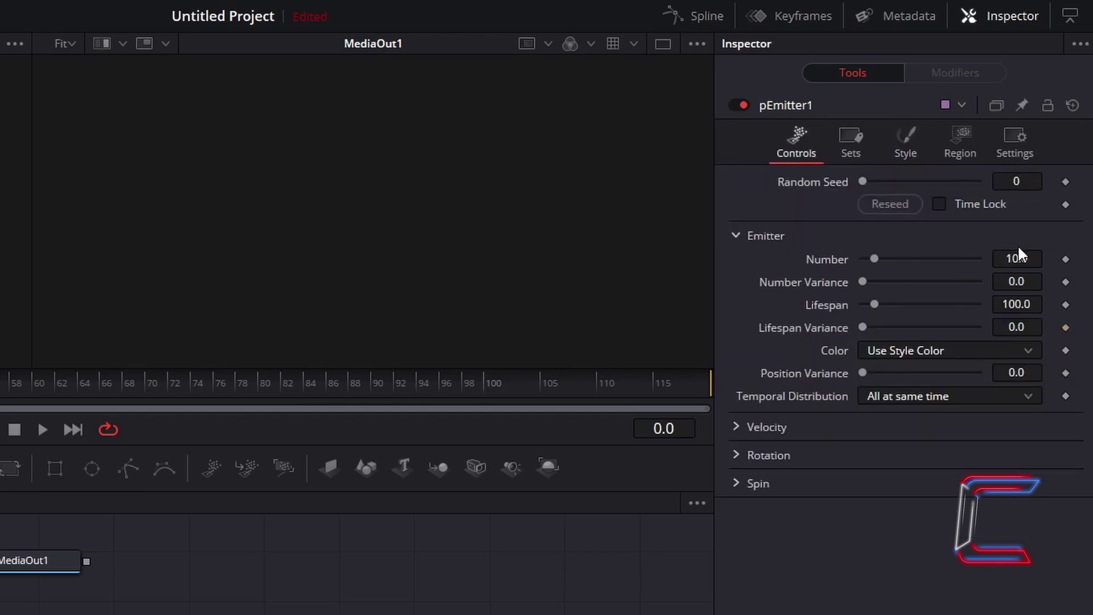
click(1040, 257)
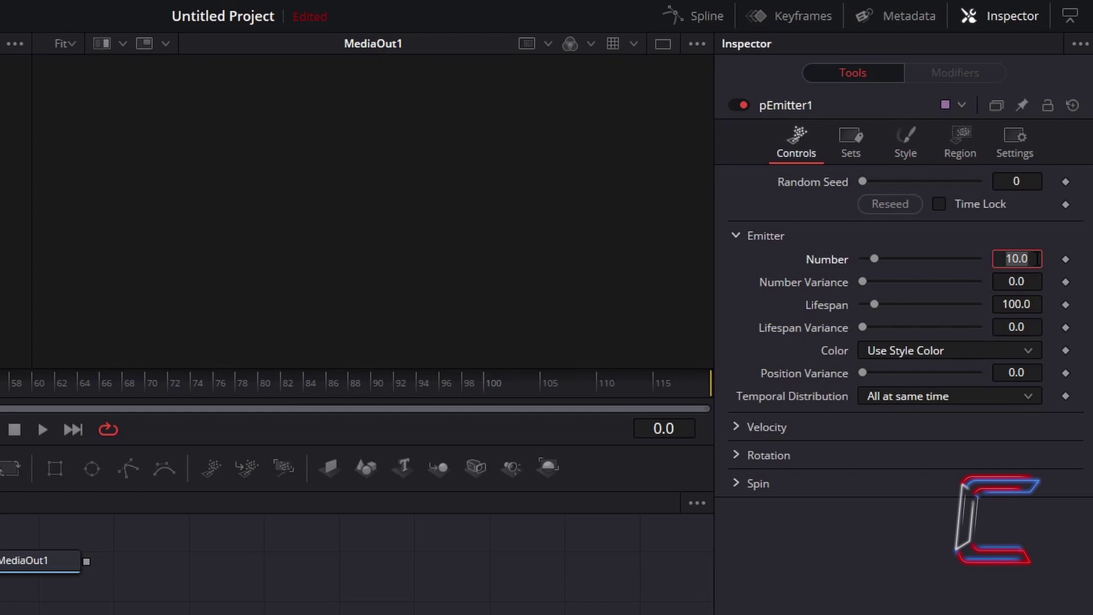
text(1.5)
key(Tab)
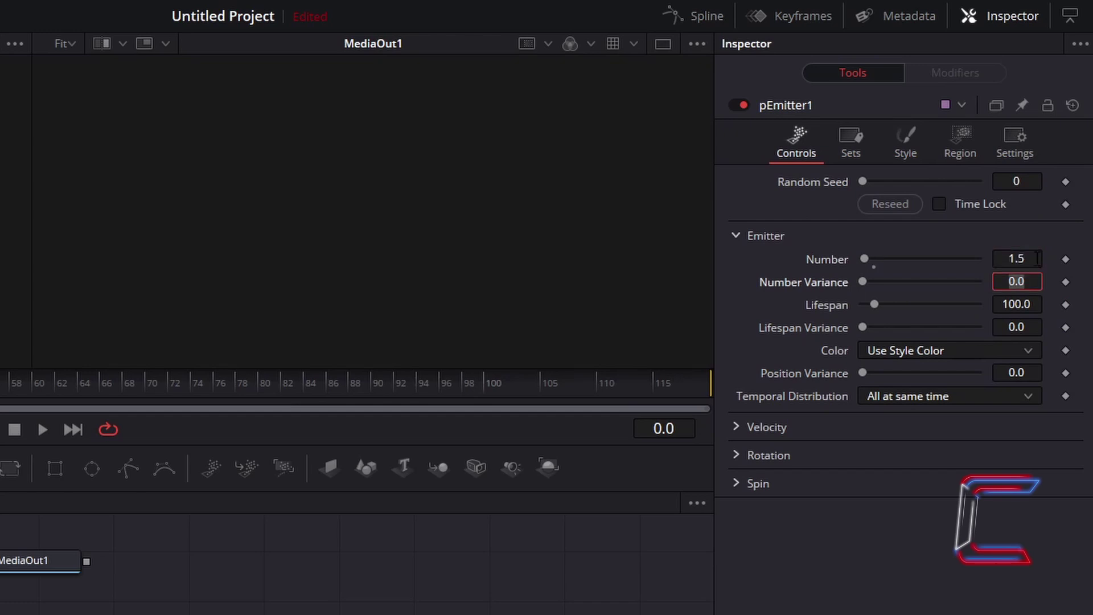
click(1012, 575)
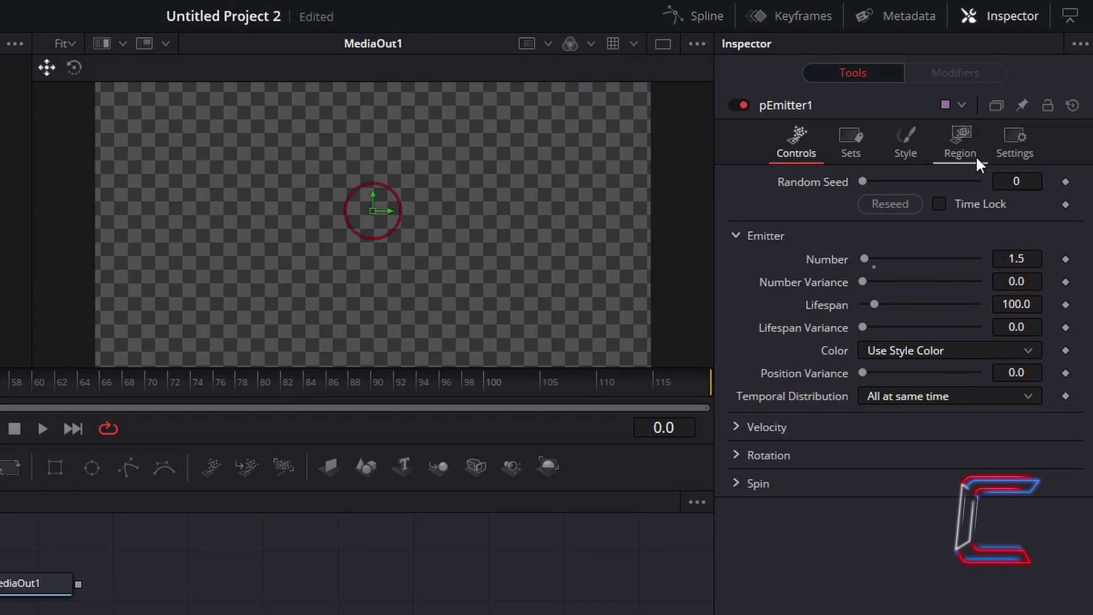
Change pEmitter1's emission Region to All
click(975, 159)
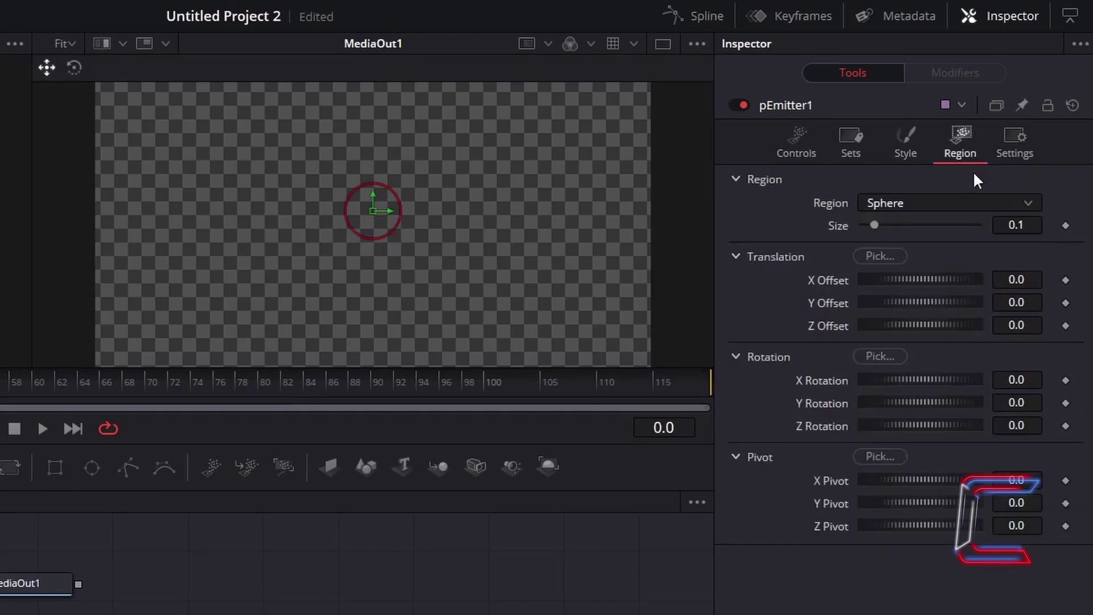
click(957, 204)
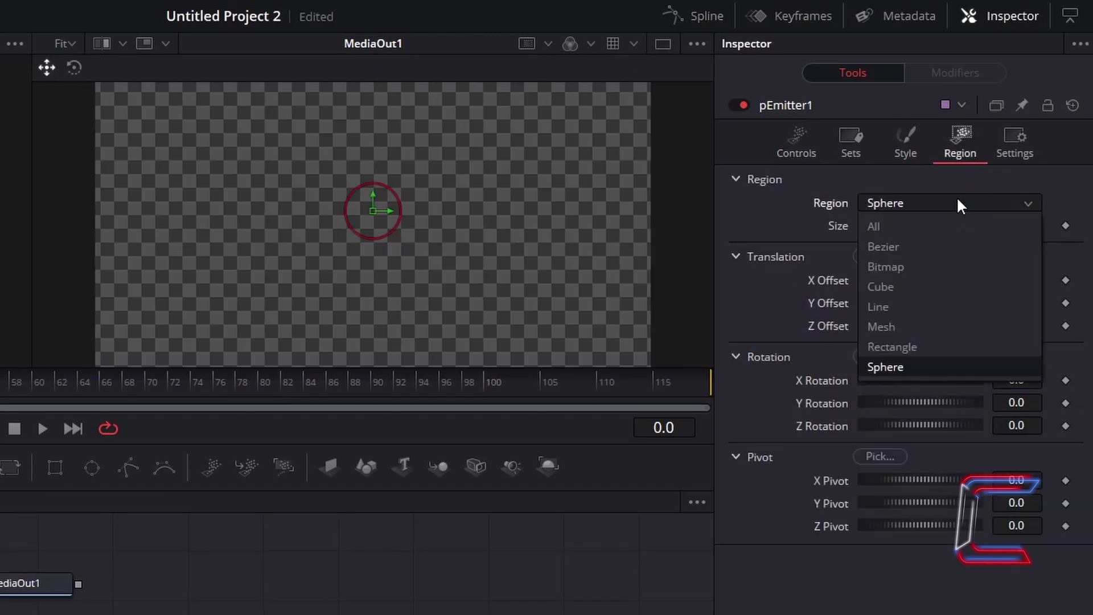
click(947, 230)
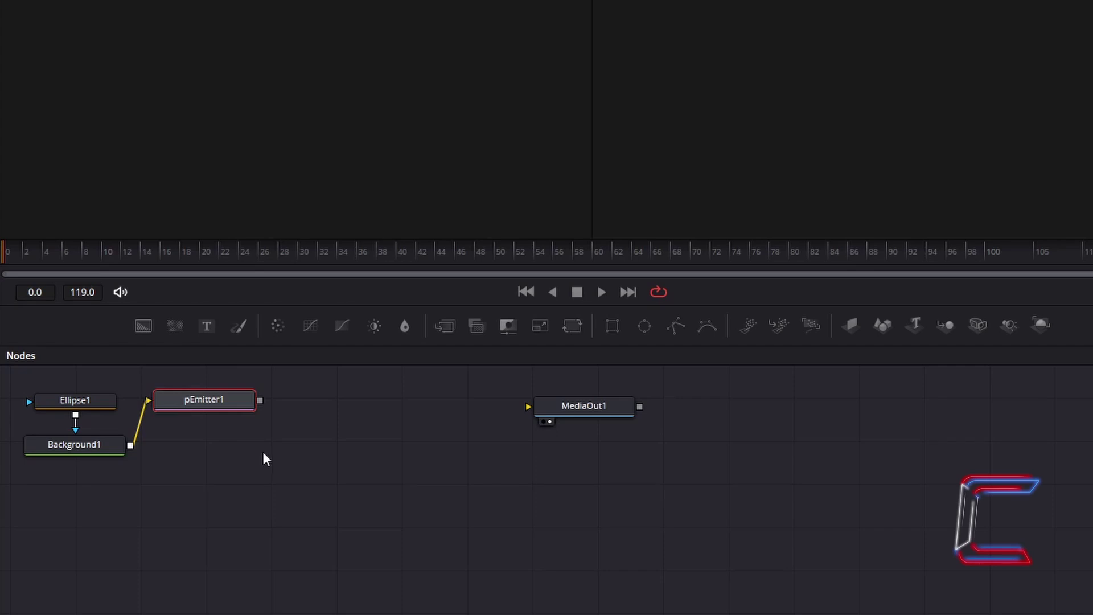
Add a pTurbulence node after pEmitter1
key(shift+space)
text(pTurbulence)
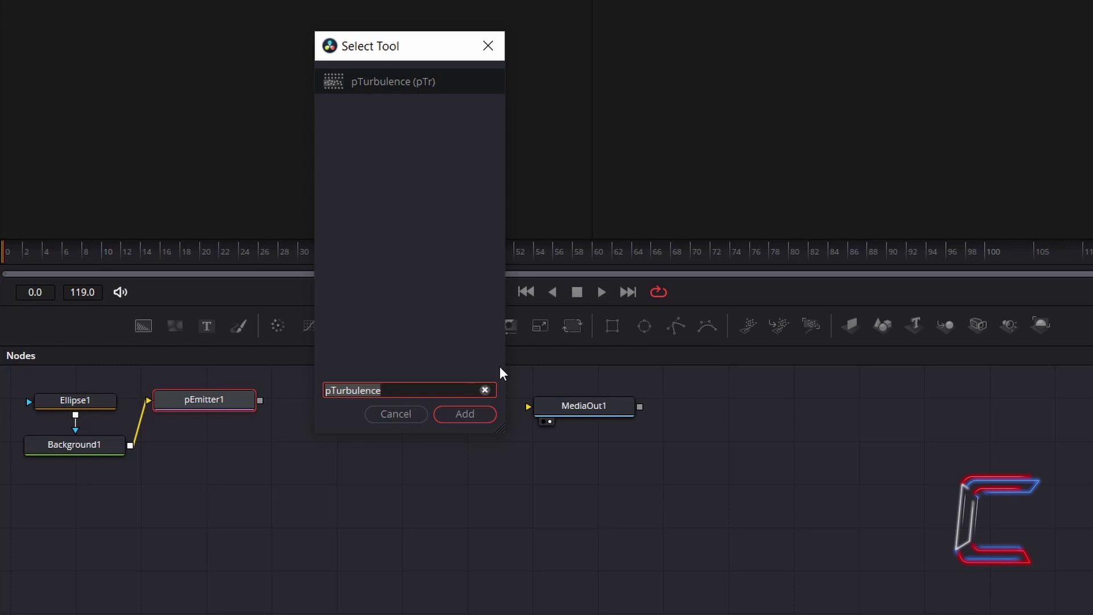
click(485, 417)
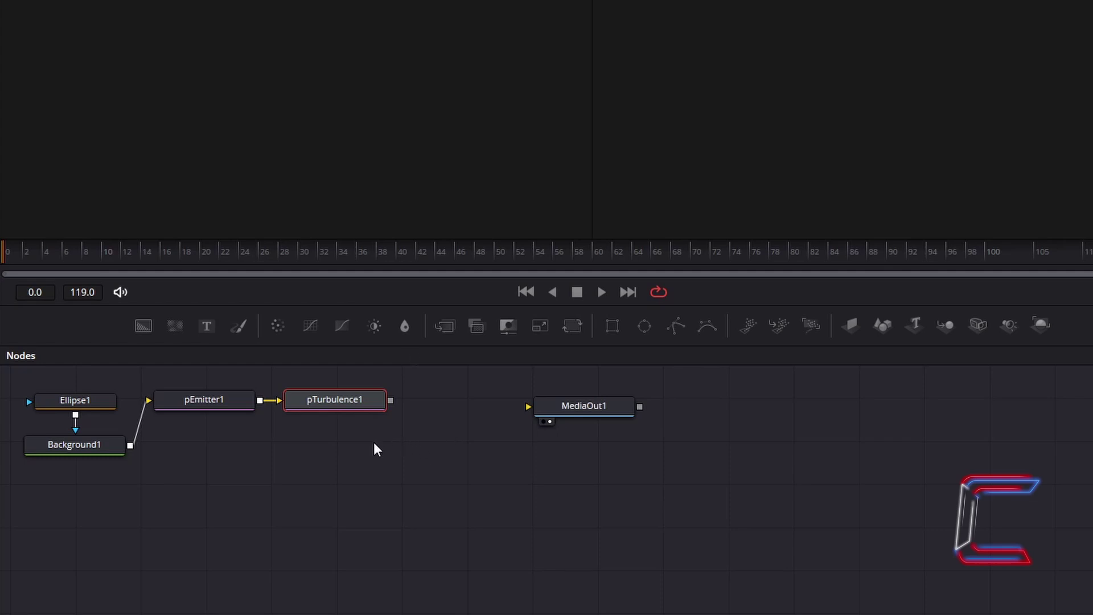
Add a pRender node after pTurbulence1 and connect its output to MediaOut1
key(ctrl+space)
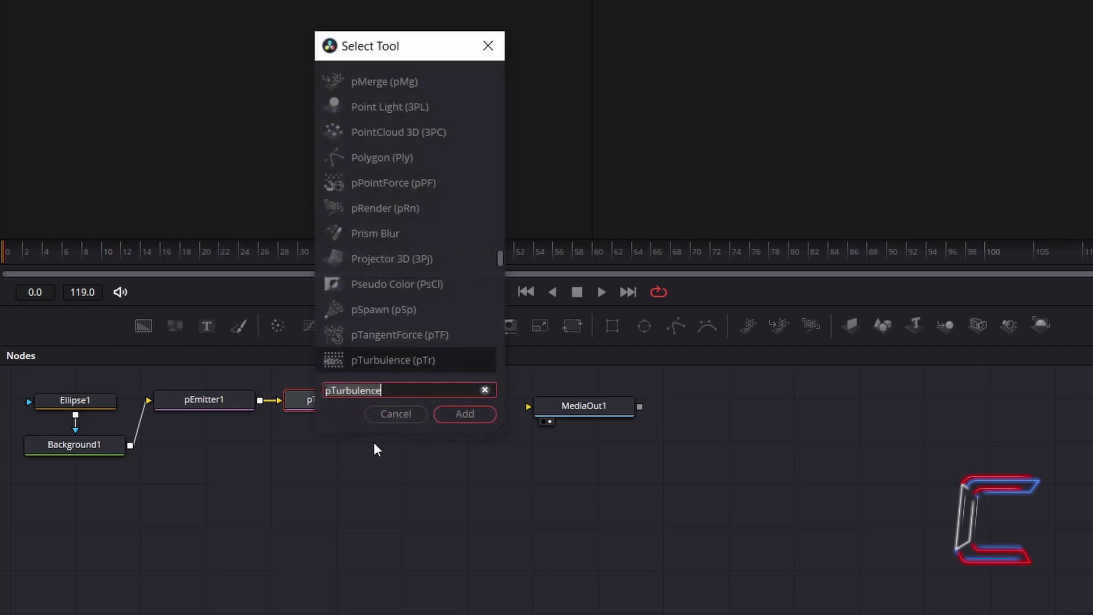
text(prender)
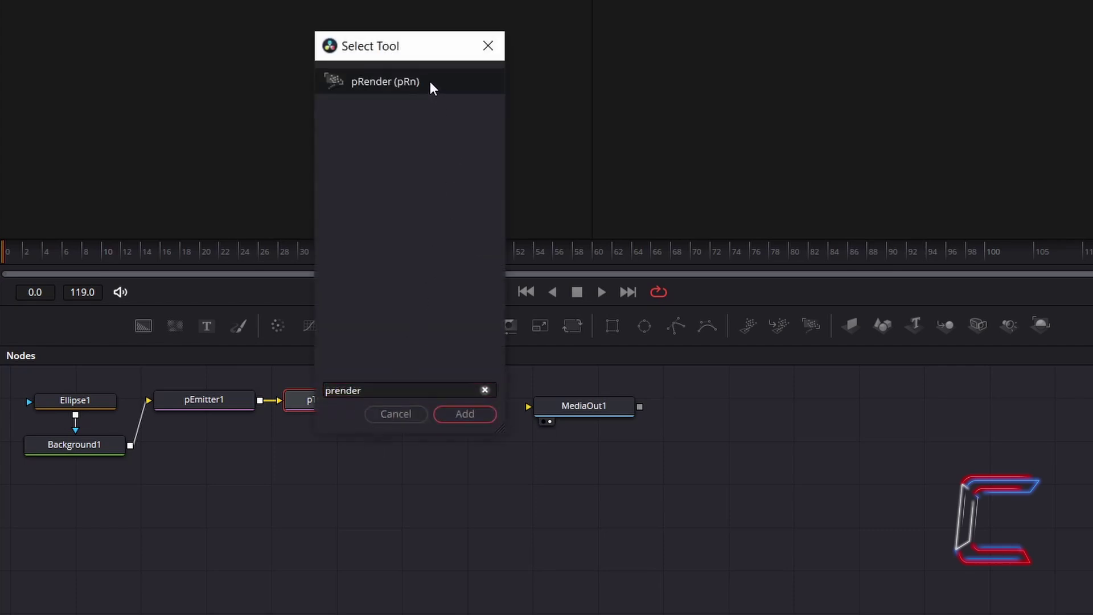
click(486, 413)
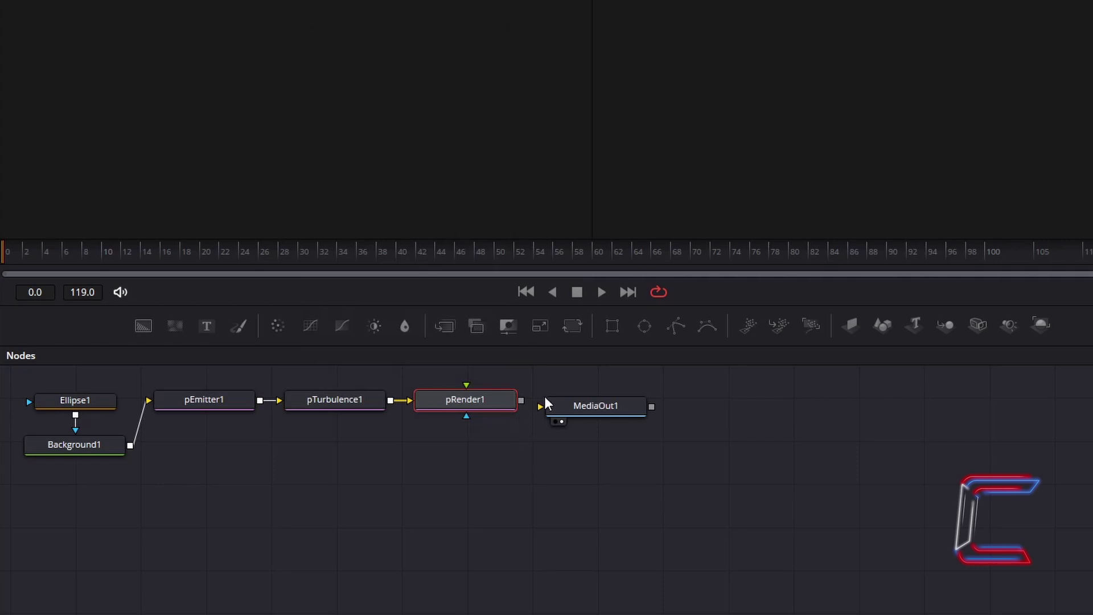
drag(521, 401, 541, 408)
click(535, 449)
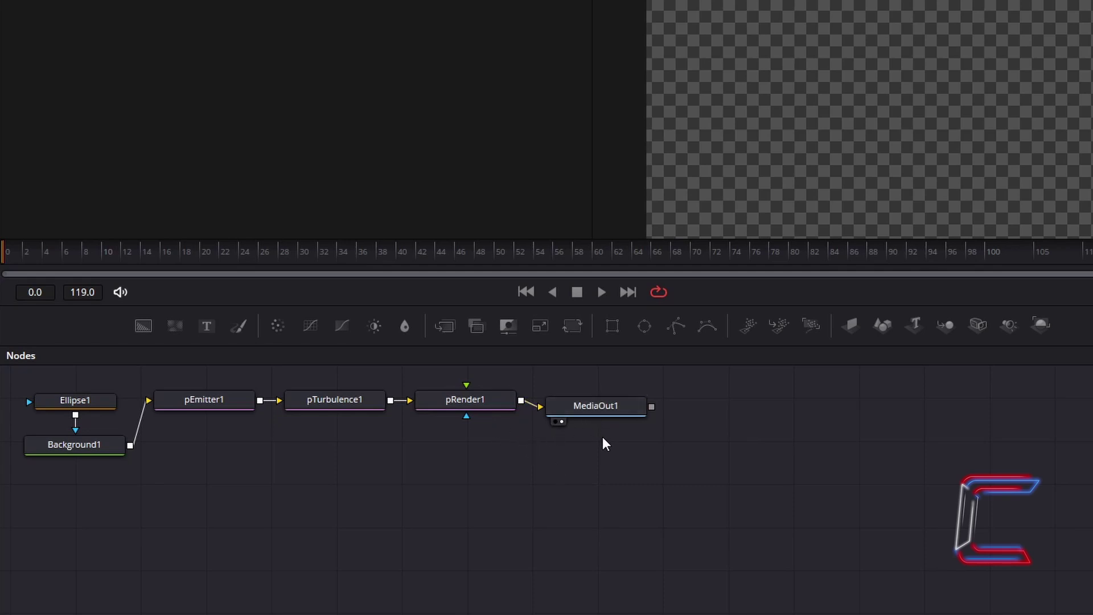
Delete the MediaOut1 node and add a new Media Out node connected after pRender1
mouse_move(606, 421)
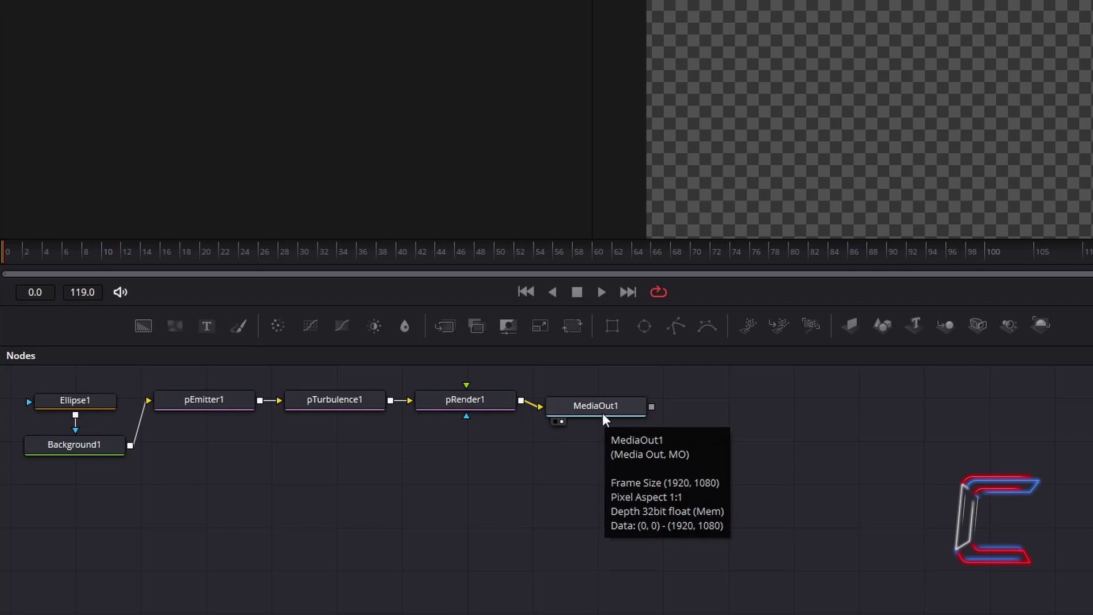
click(604, 418)
key(Delete)
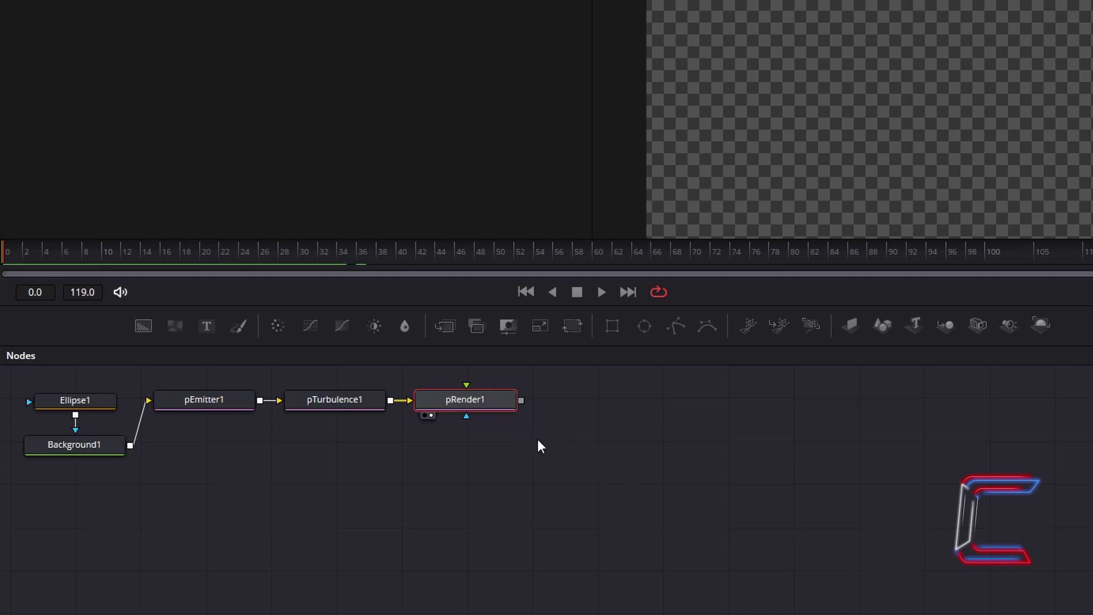
key(shift+space)
text(Media Out)
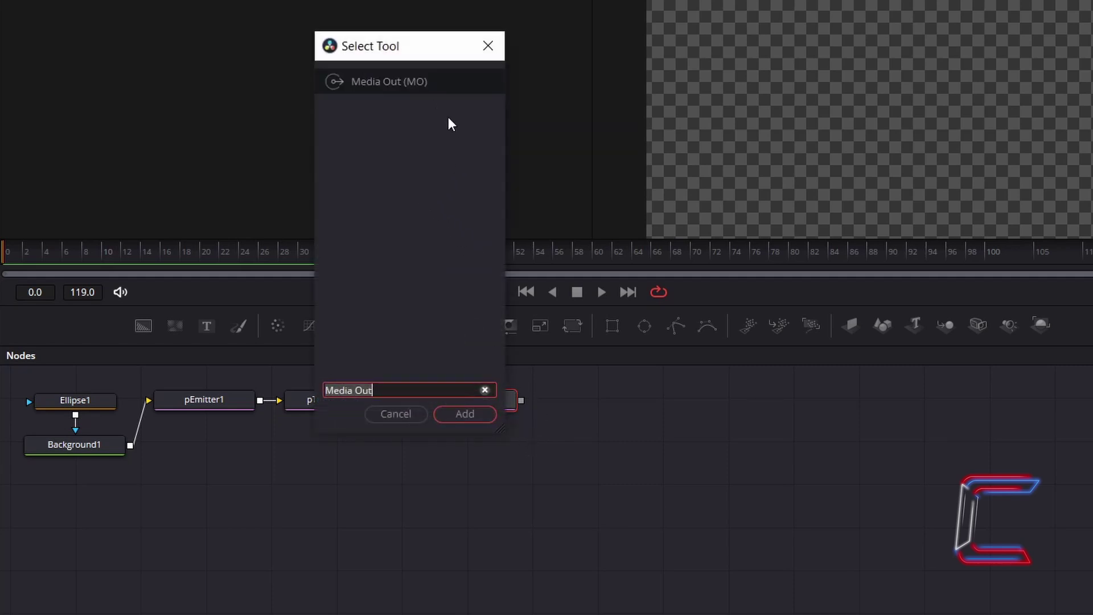
click(481, 421)
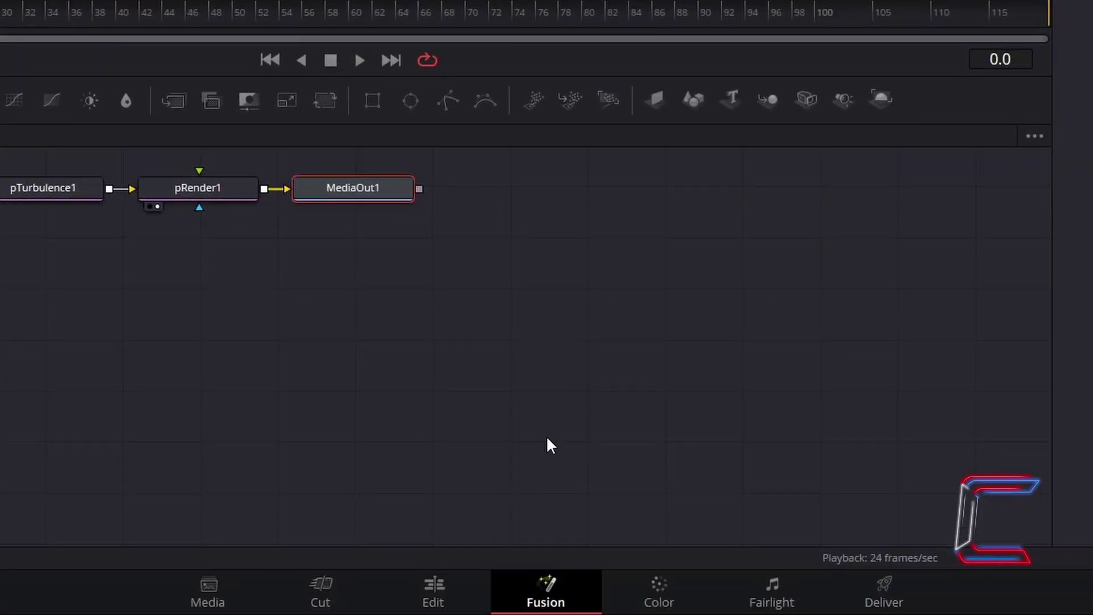
On the Edit page, move the Fusion Composition clip to Video 2 and paste a copy of it at the start of Video 1
click(467, 585)
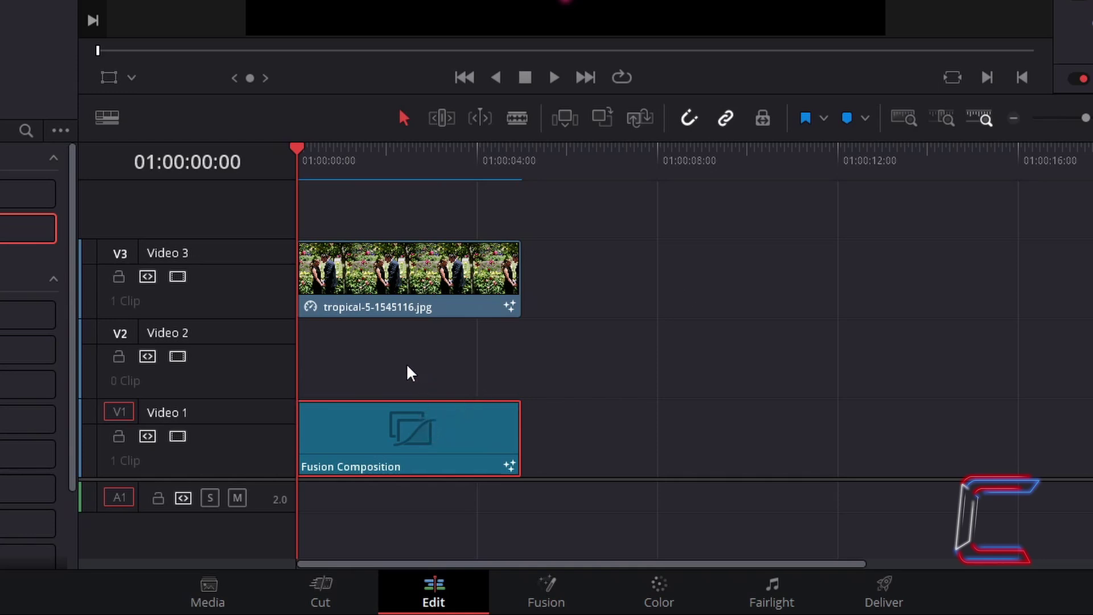
drag(424, 425, 418, 373)
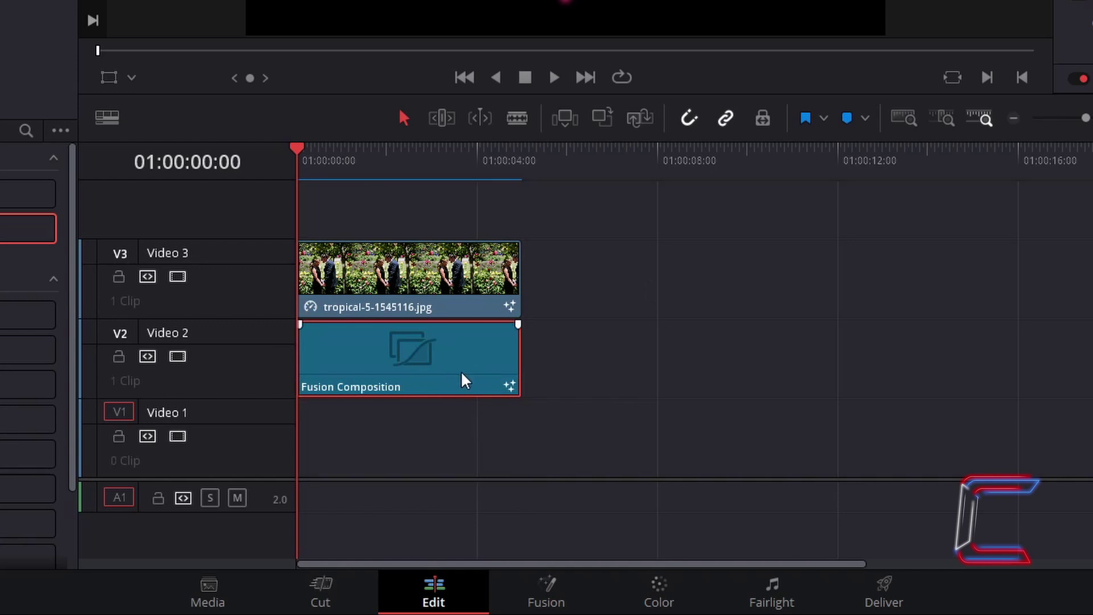
key(ctrl+v)
key(Home)
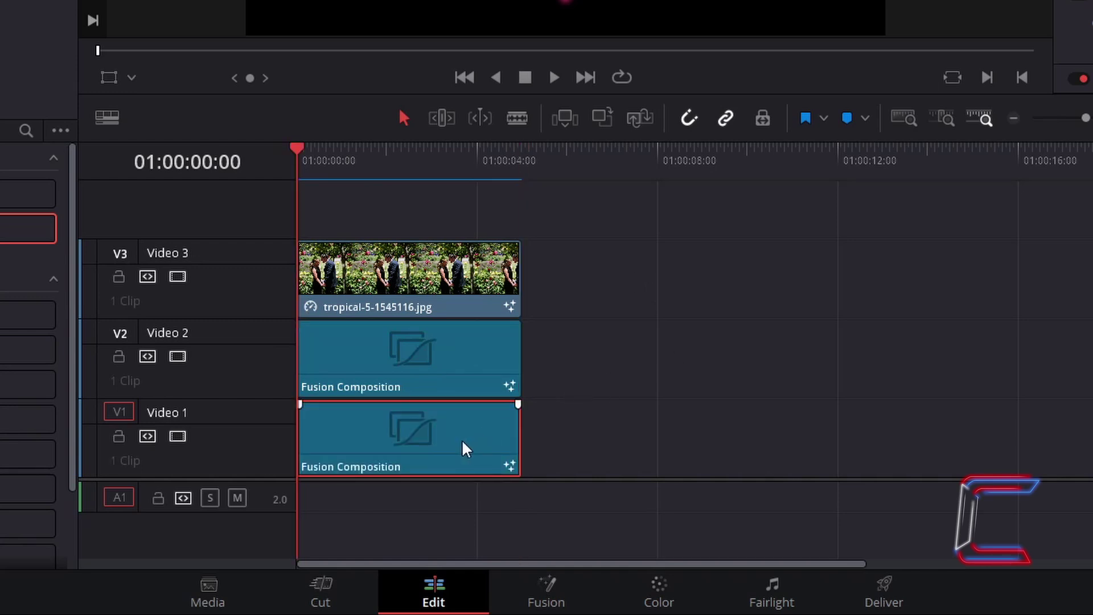
Open the Video 1 Fusion Composition on the Fusion page and set its Ellipse1 Soft Edge, Width and Height each to 0.2
right_click(463, 439)
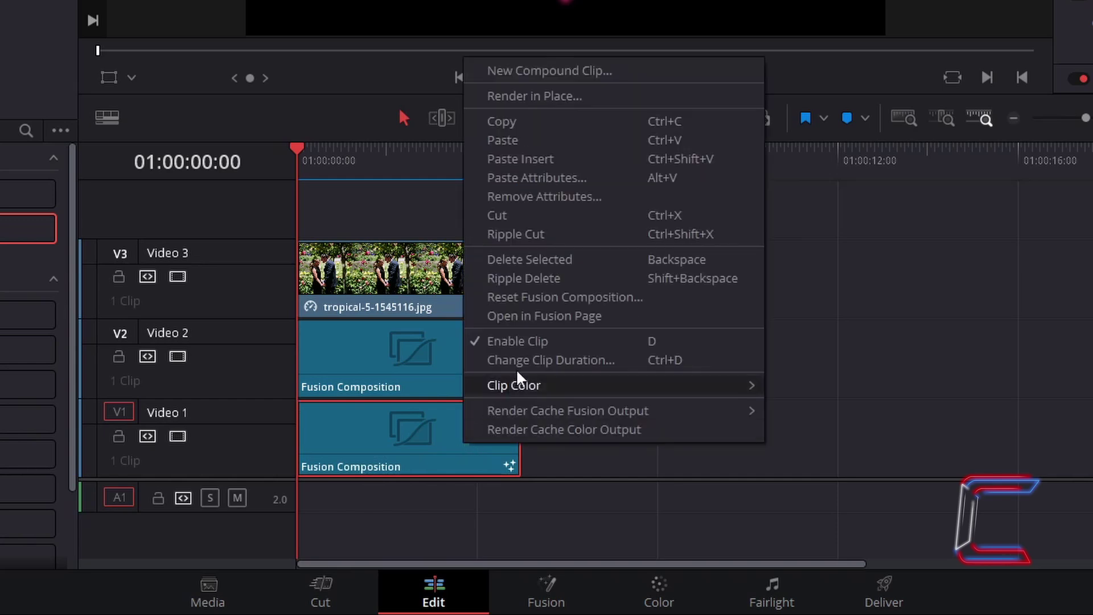
click(615, 316)
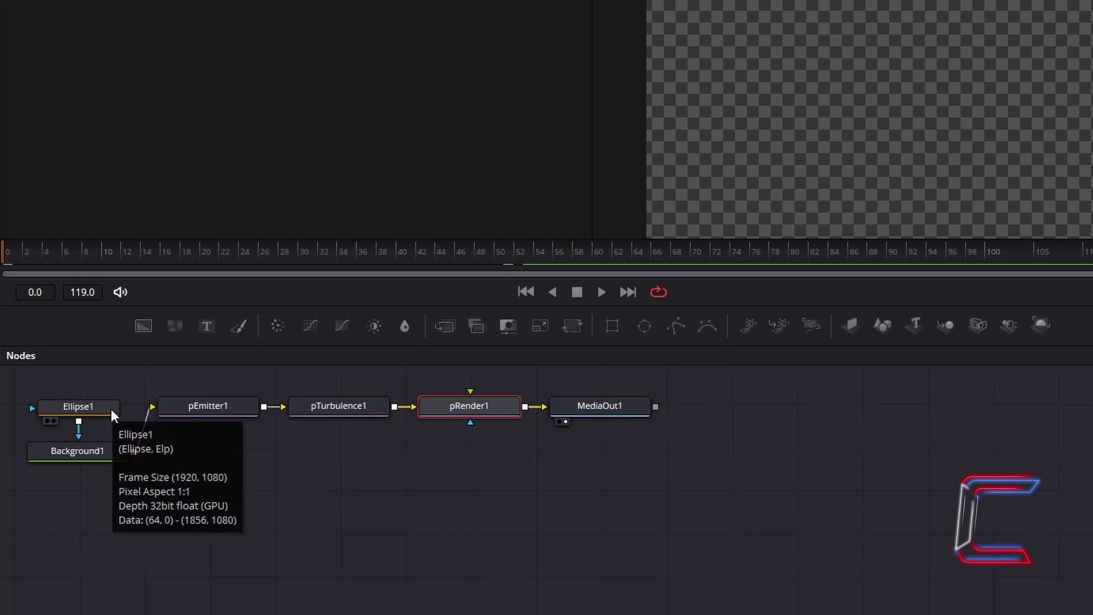
click(111, 409)
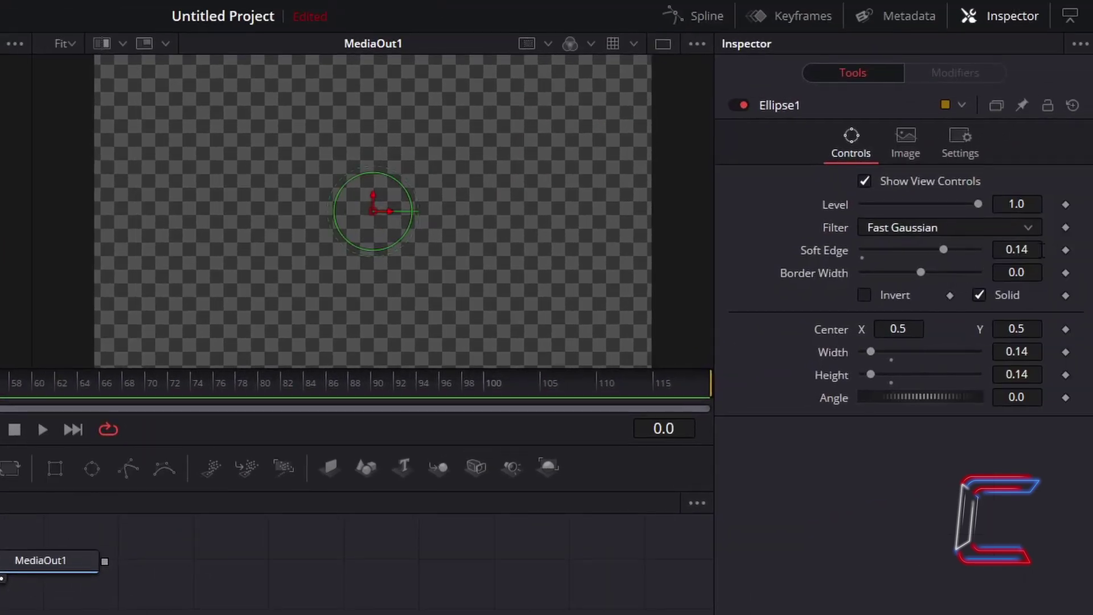
click(1016, 249)
text(0.)
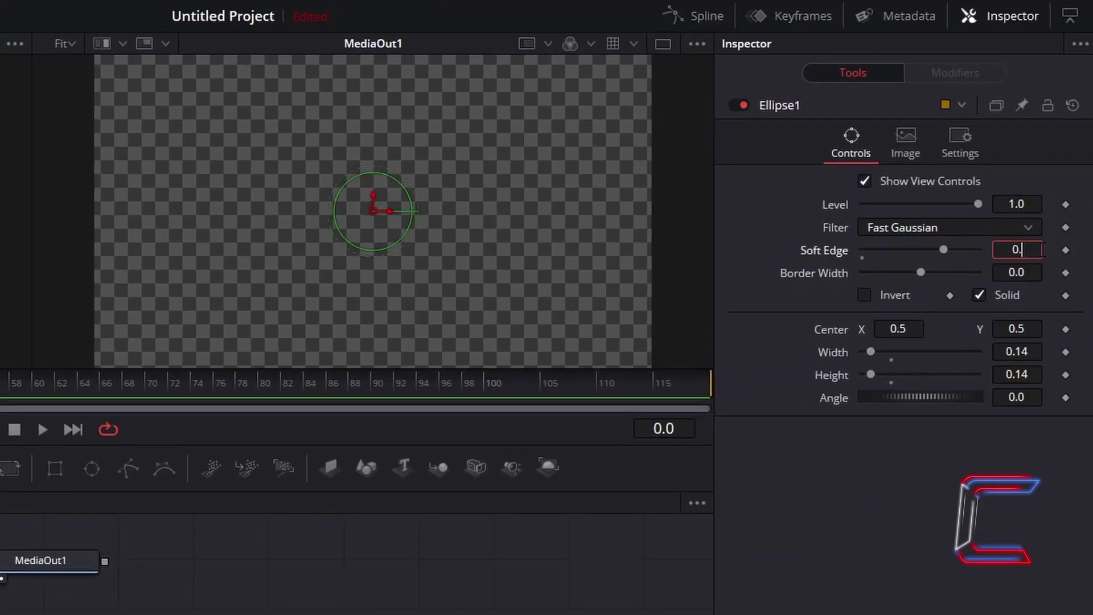
text(2)
key(Tab)
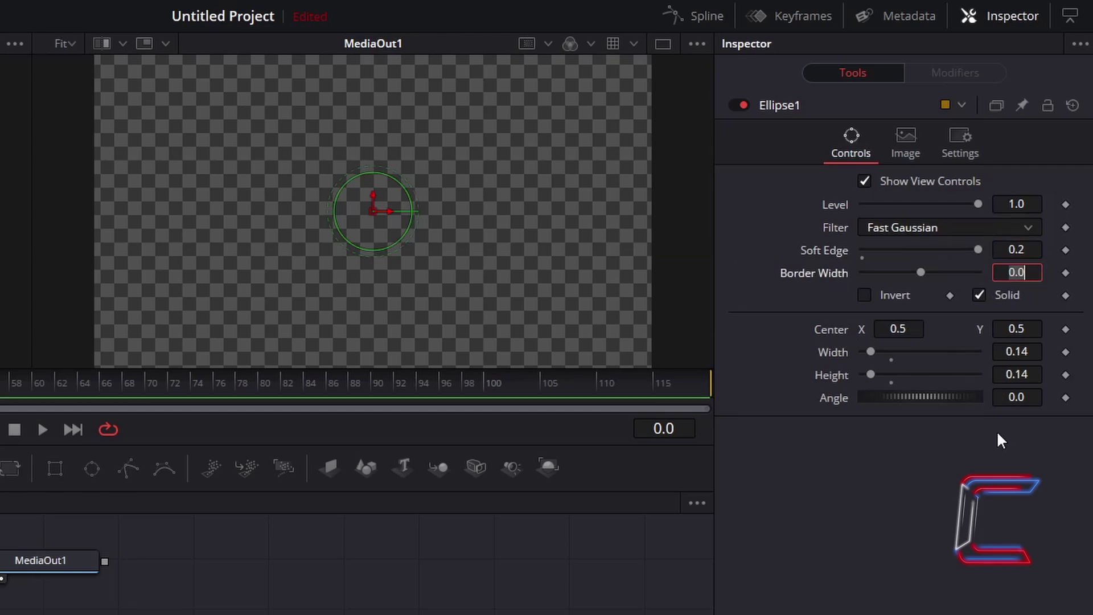
click(1038, 349)
text(0.2)
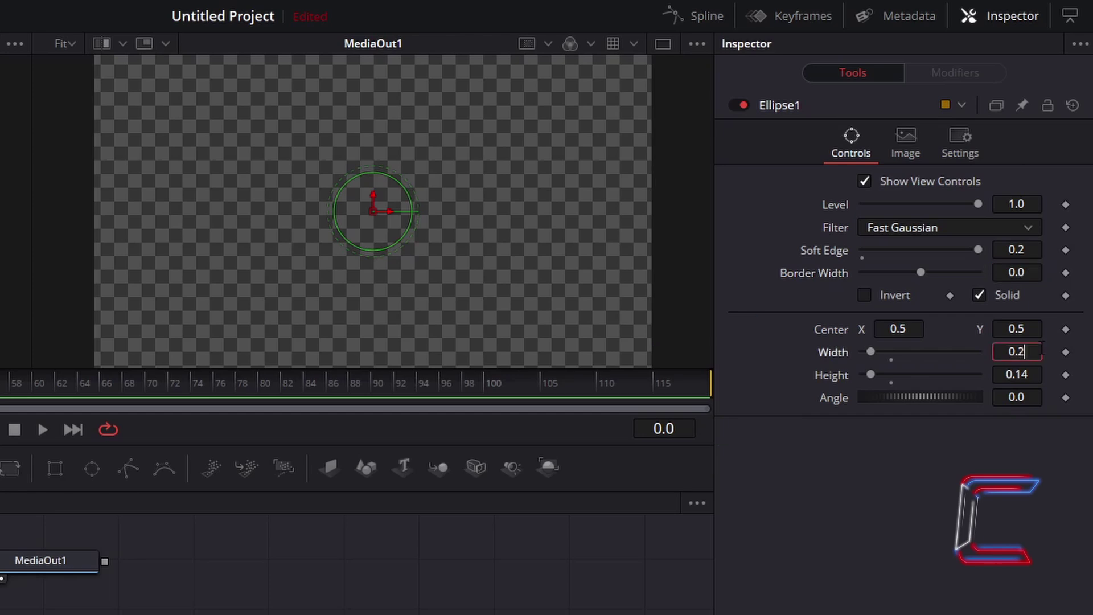
key(Tab)
text(0.2)
key(Tab)
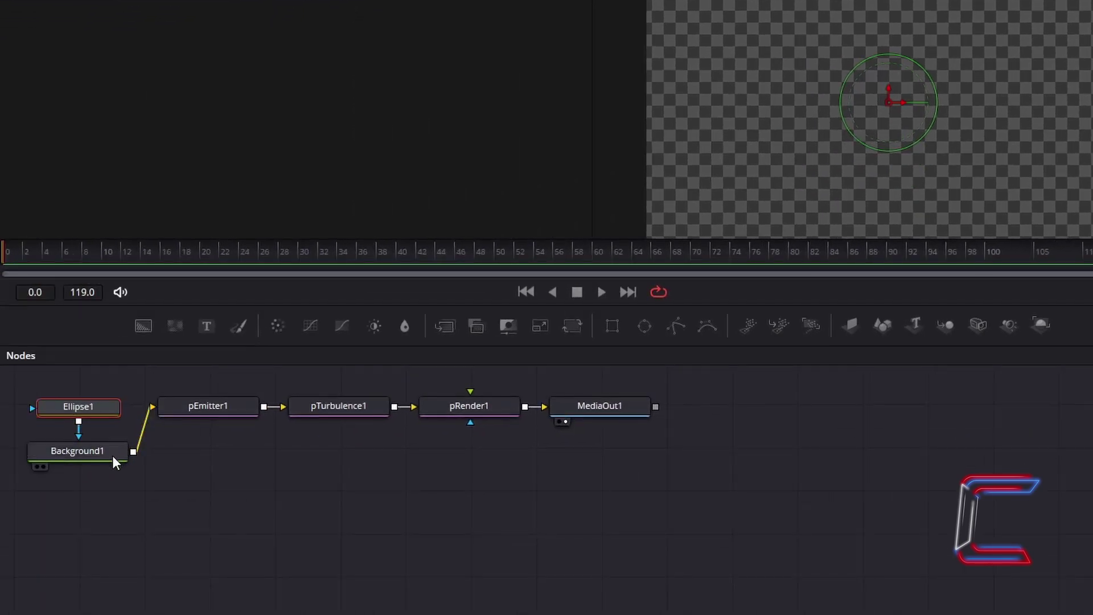
Set Background1's color to #ff9151
click(113, 457)
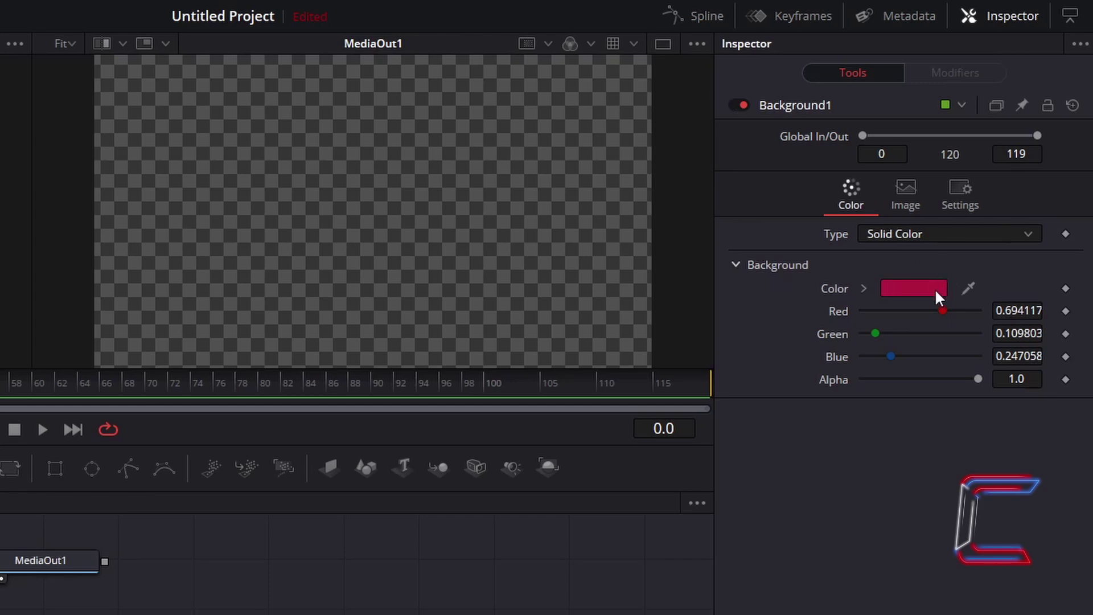
click(923, 289)
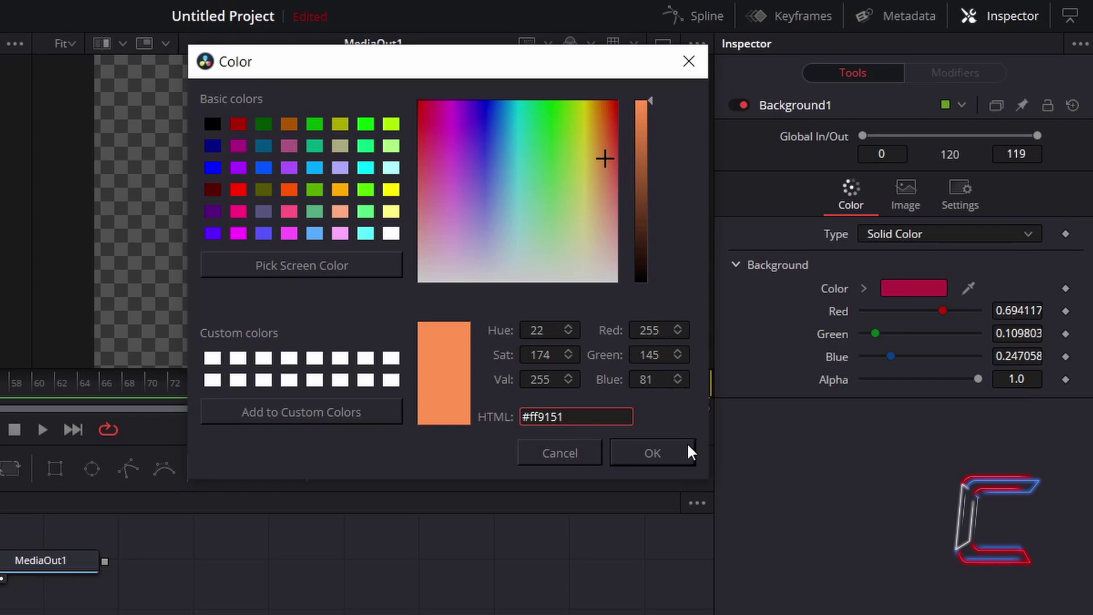
click(677, 459)
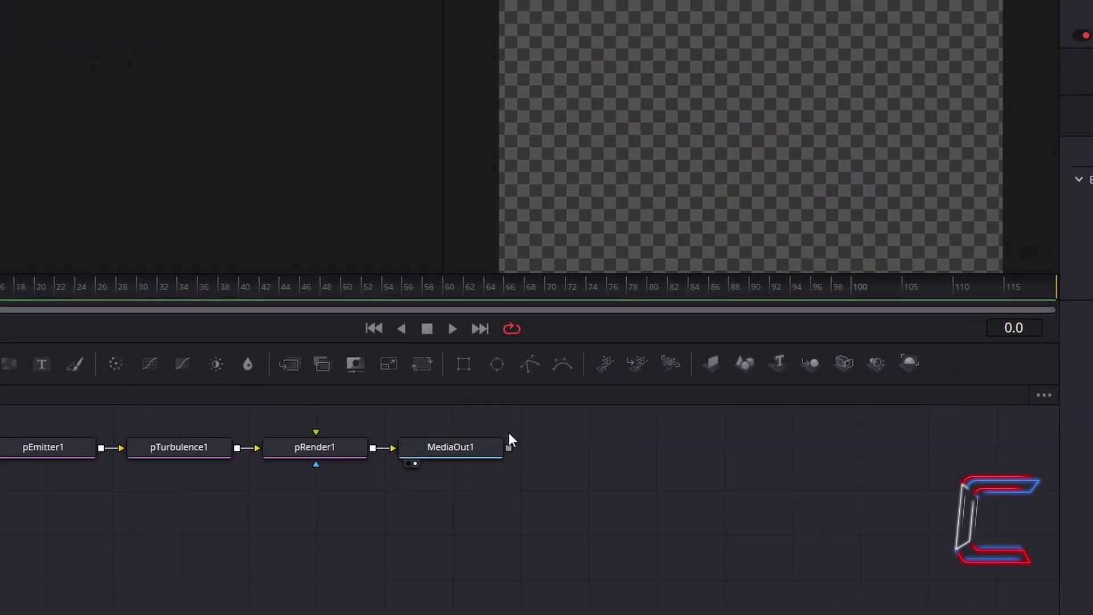
Set pEmitter1's emitter Number to 0.3 in the copied composition
click(240, 415)
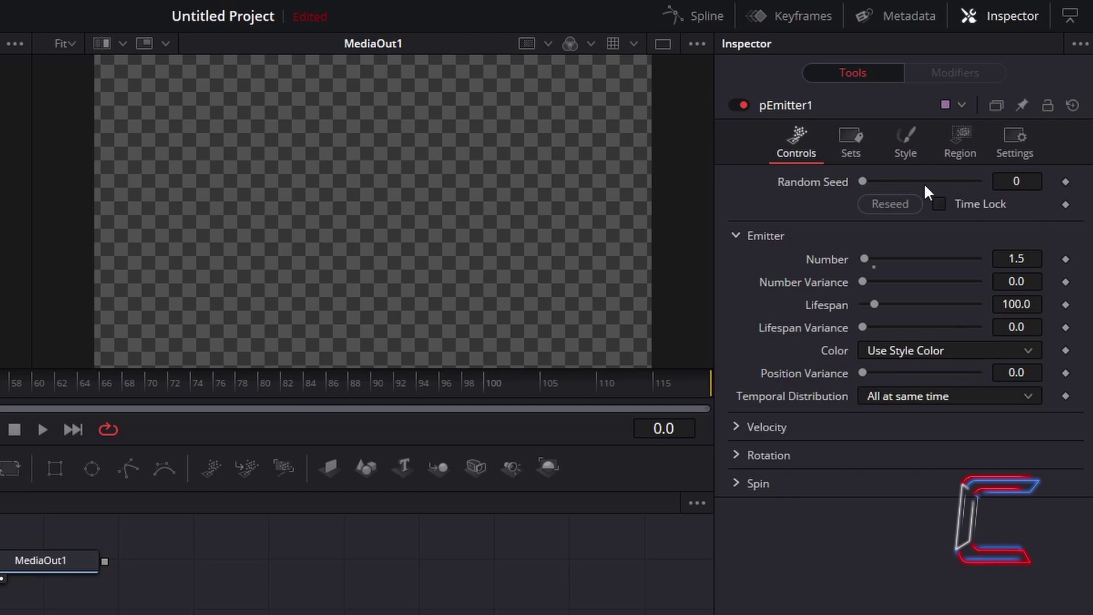
click(1040, 259)
text(0.3)
key(Tab)
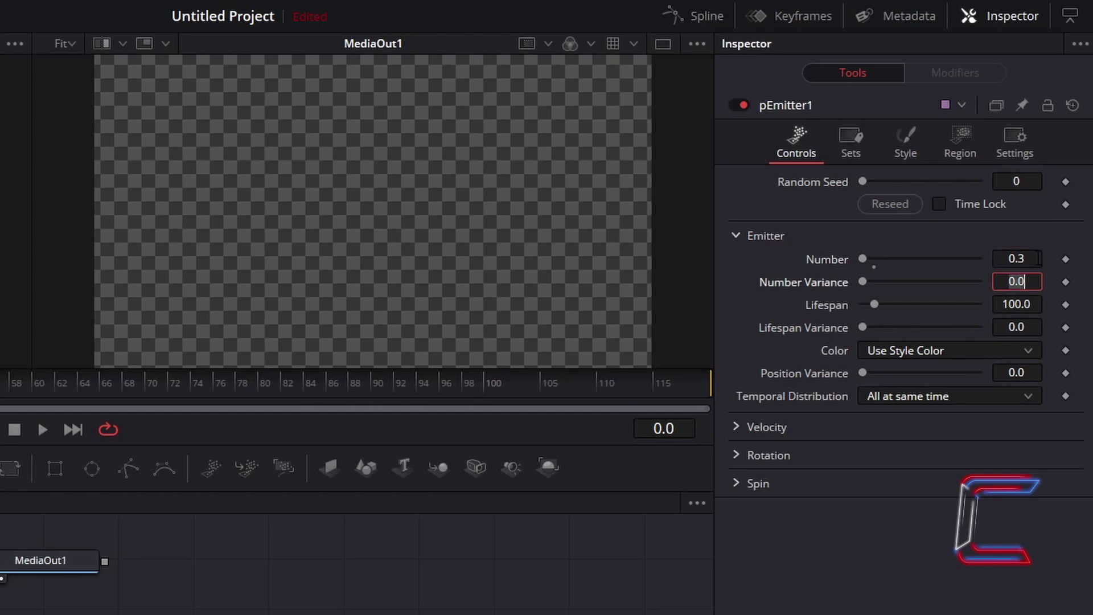
Open the size settings of pEmitter1's particle style
click(916, 152)
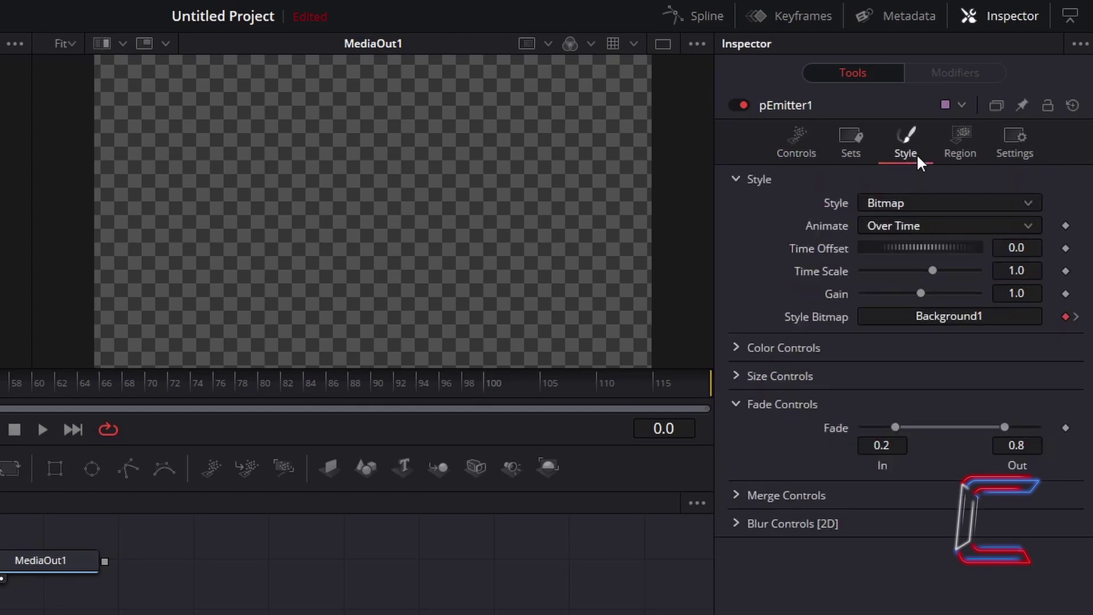
click(735, 376)
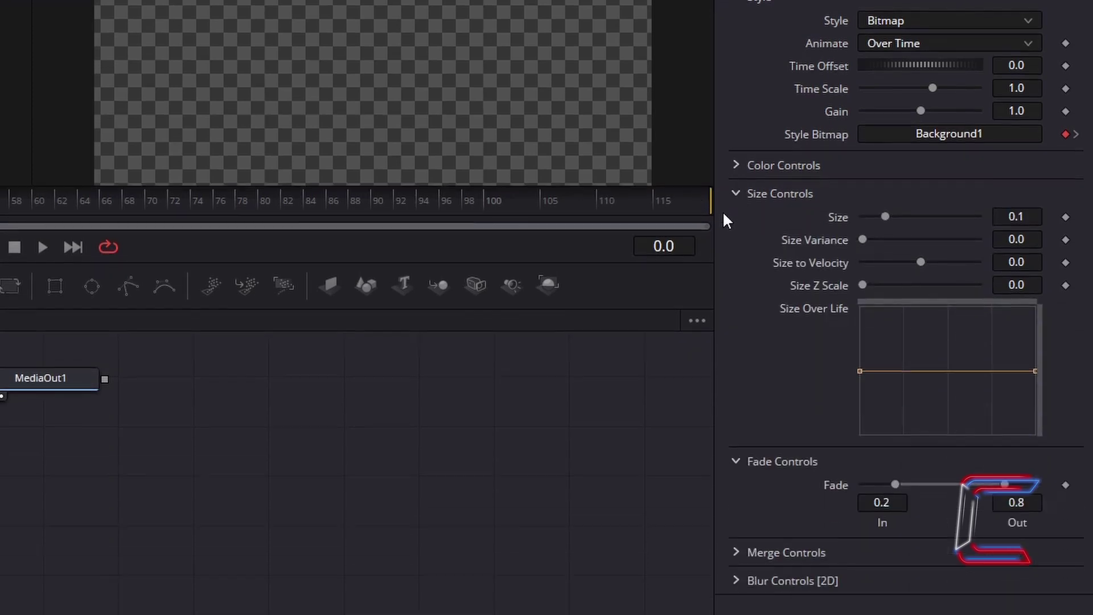